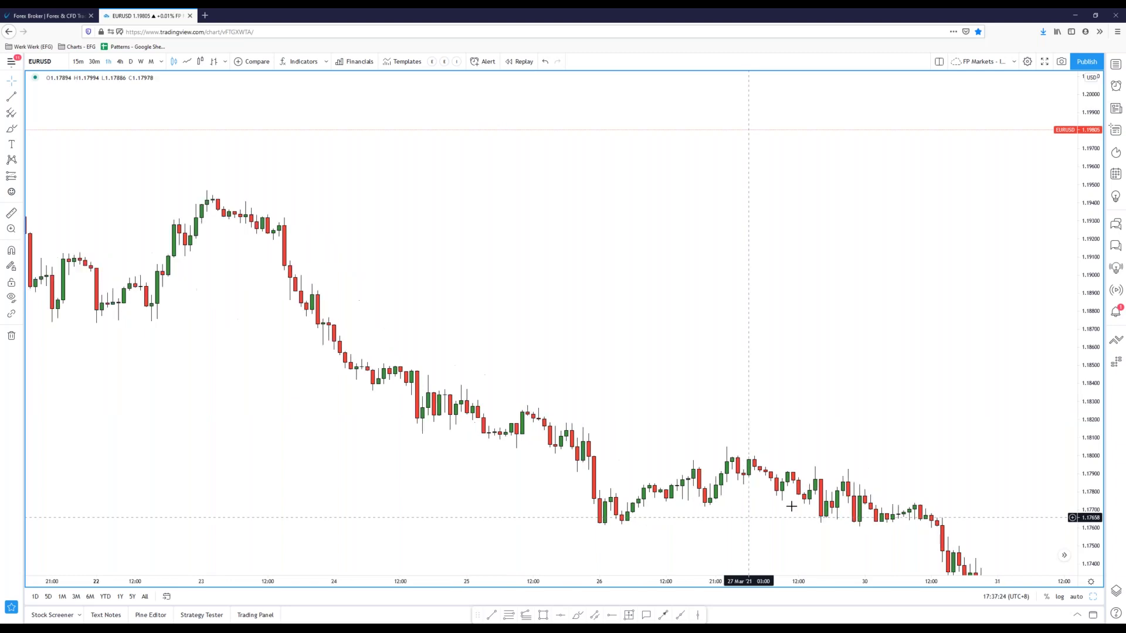
Step: Brush a support line beneath the 19 to 22 March lows near 1.1875, and undo a circle drawn around the first low
drag(1082, 446, 1058, 295)
drag(844, 367, 843, 347)
drag(503, 272, 588, 317)
drag(420, 365, 471, 406)
click(578, 615)
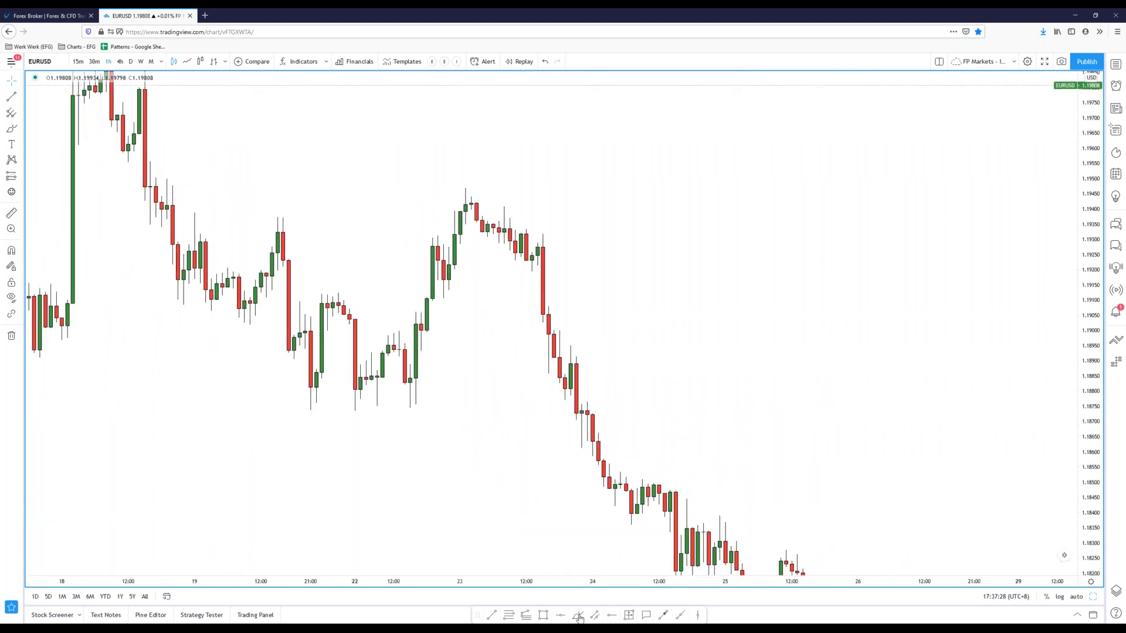
drag(279, 403, 411, 410)
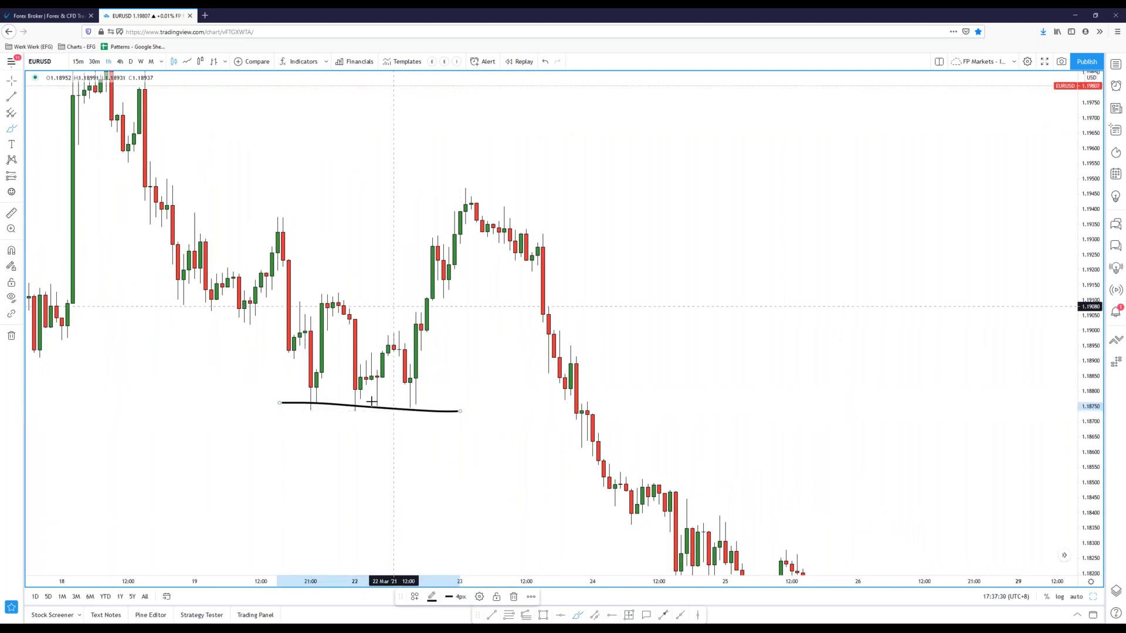
mouse_move(319, 370)
mouse_down()
mouse_move(300, 387)
mouse_move(322, 399)
mouse_up()
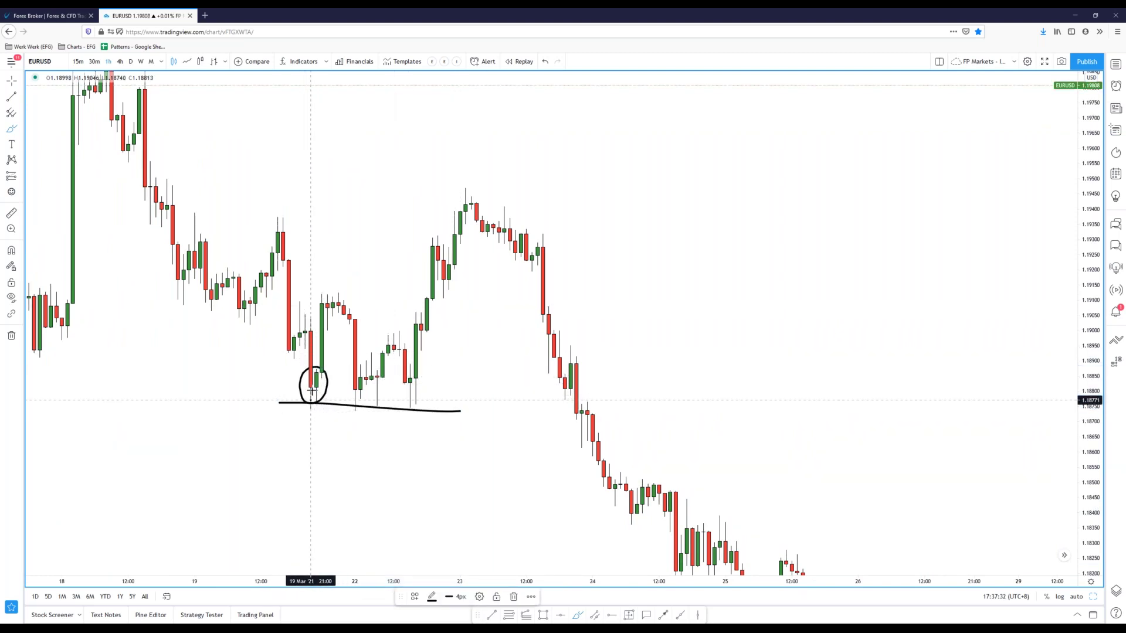
key(ctrl+z)
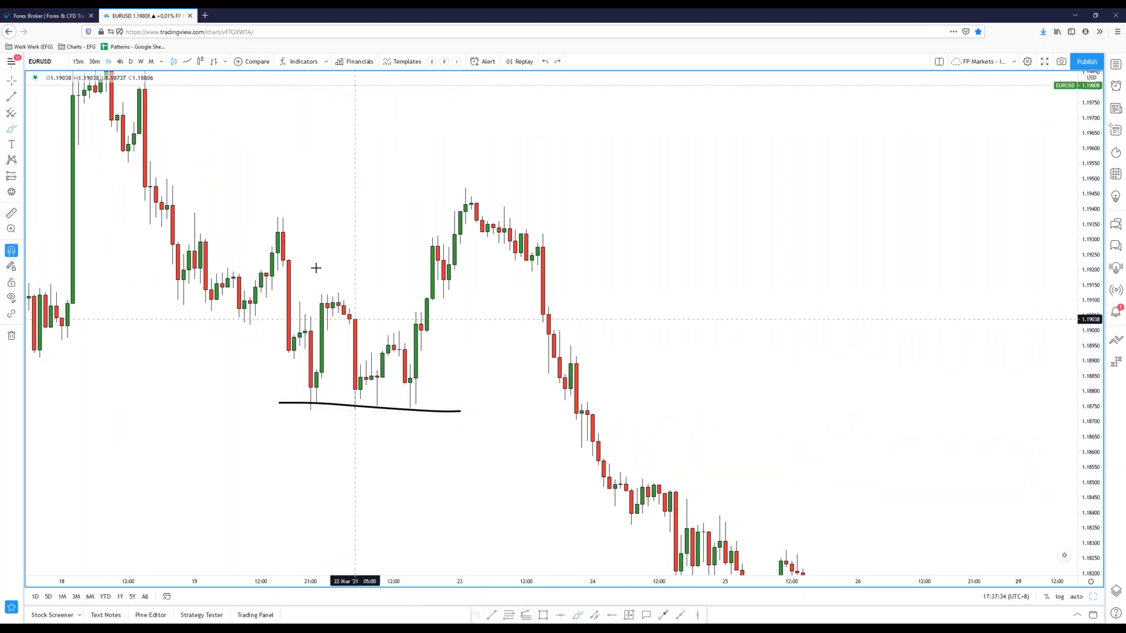
Step: Brush the 22 March price swing and bracket it with a second support line and an upper line near 1.1907
mouse_move(338, 304)
mouse_down()
mouse_move(361, 407)
mouse_move(371, 391)
mouse_up()
drag(384, 332, 404, 353)
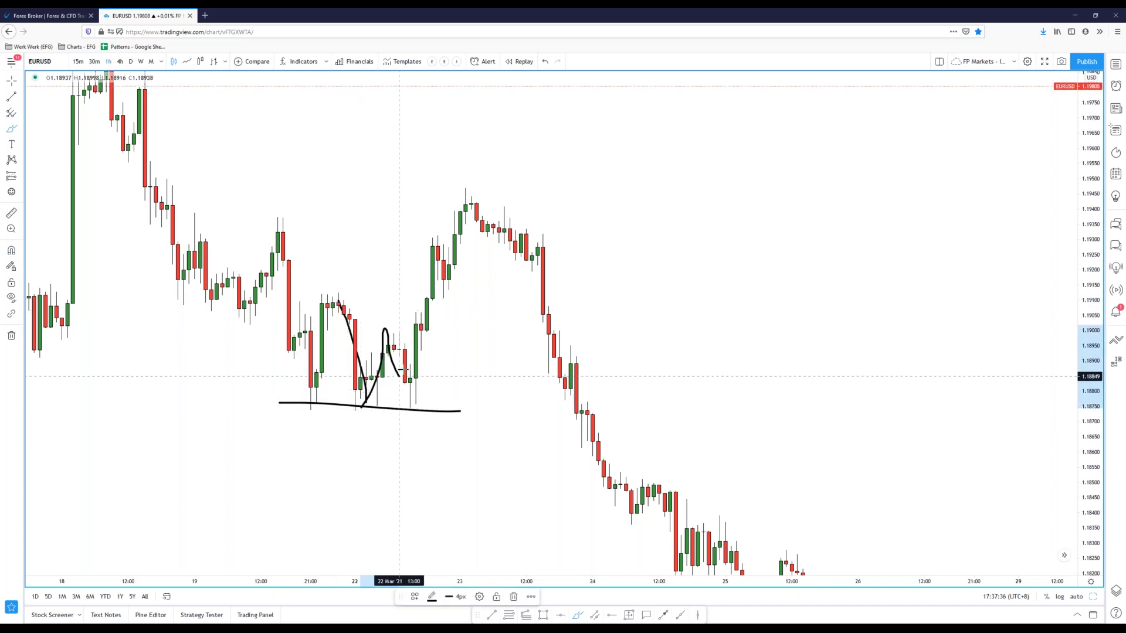
drag(279, 390, 427, 401)
drag(279, 306, 453, 315)
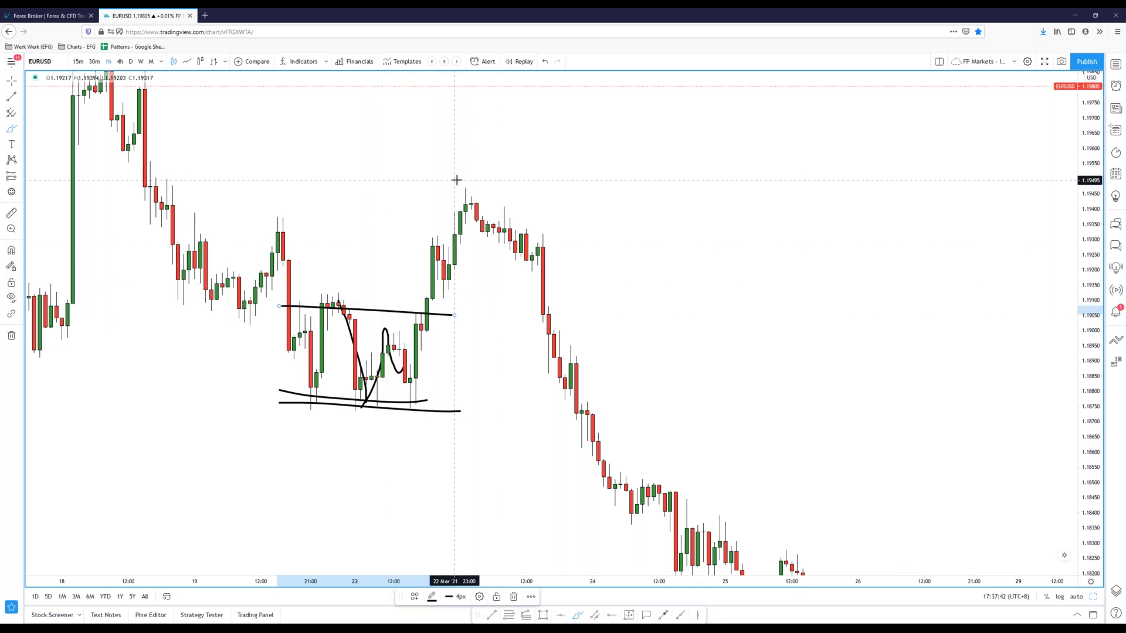
Step: Draw a downward arrow with the brush above the 23 March price peak
mouse_move(476, 152)
mouse_down()
mouse_move(476, 194)
mouse_move(482, 183)
mouse_up()
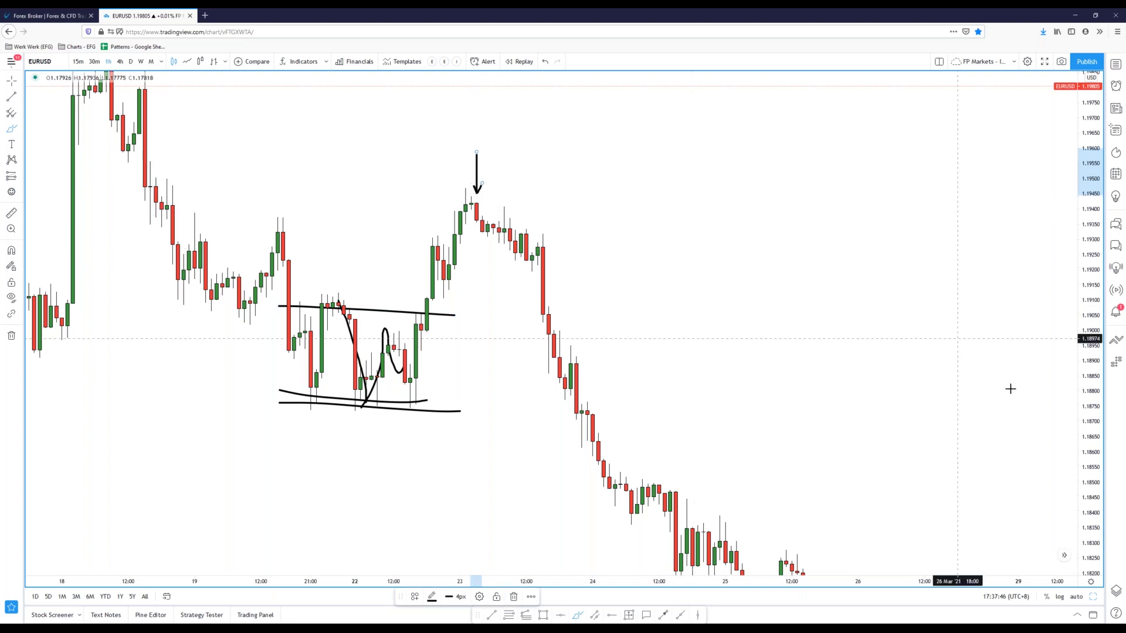
key(Escape)
Step: Examine the individual hourly candles around the 23 March peak marked by the arrow
drag(1088, 421, 1088, 196)
scroll(816, 275, up, 5)
drag(364, 293, 617, 402)
scroll(399, 347, up, 3)
drag(399, 346, 723, 395)
scroll(658, 355, up, 4)
drag(519, 341, 752, 345)
scroll(381, 339, up, 2)
drag(381, 339, 790, 301)
drag(1088, 493, 1088, 252)
drag(833, 329, 786, 515)
drag(611, 259, 563, 299)
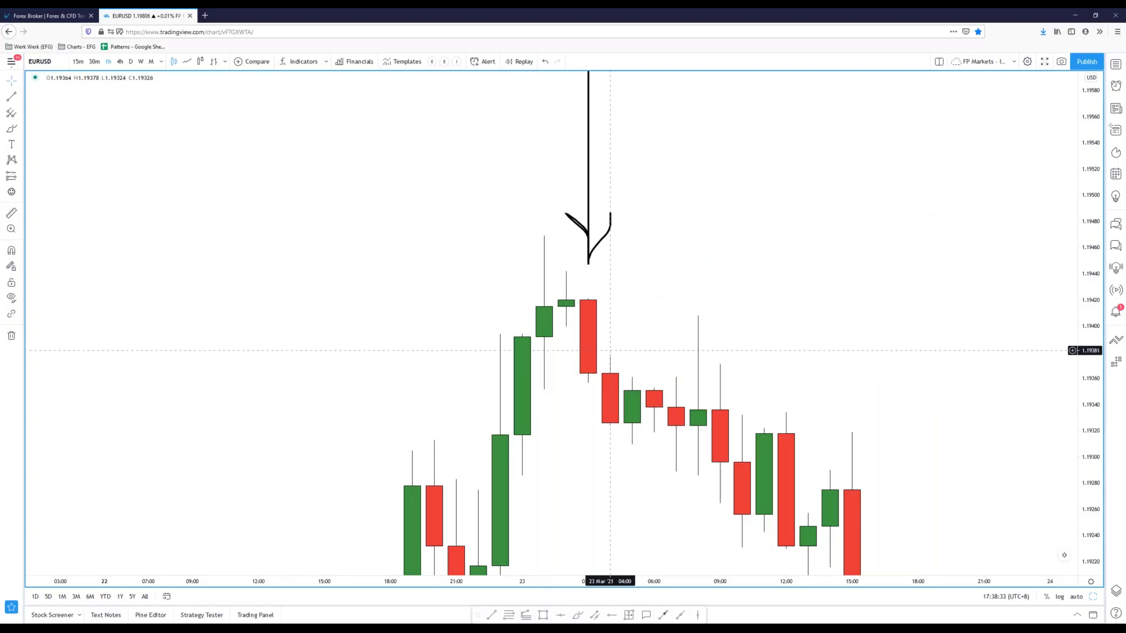
drag(604, 345, 650, 314)
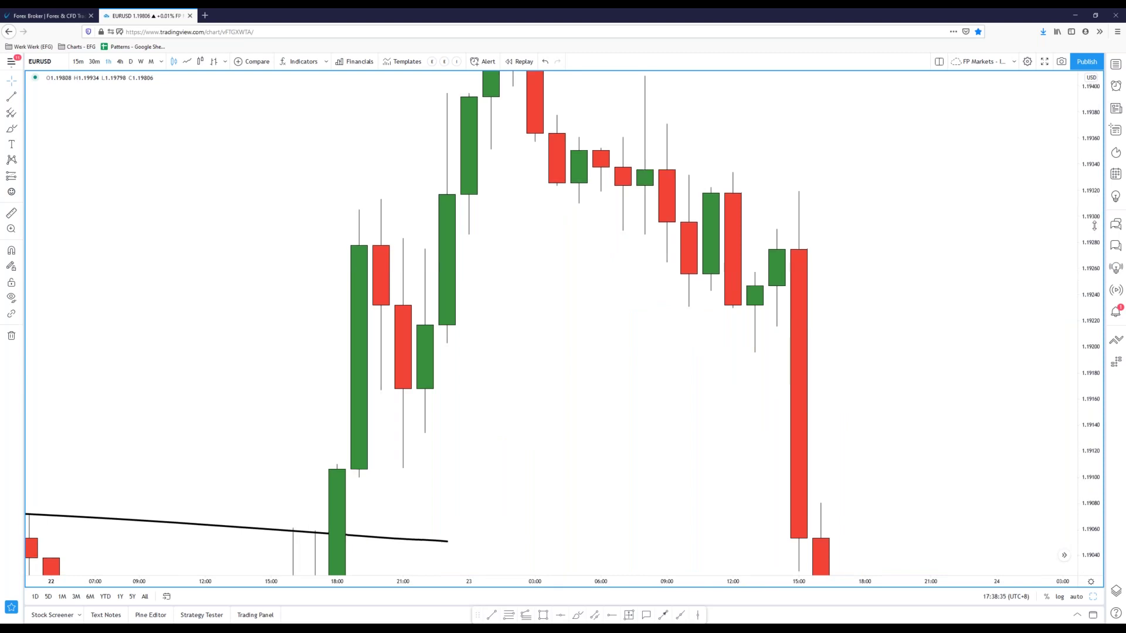
scroll(686, 425, down, 4)
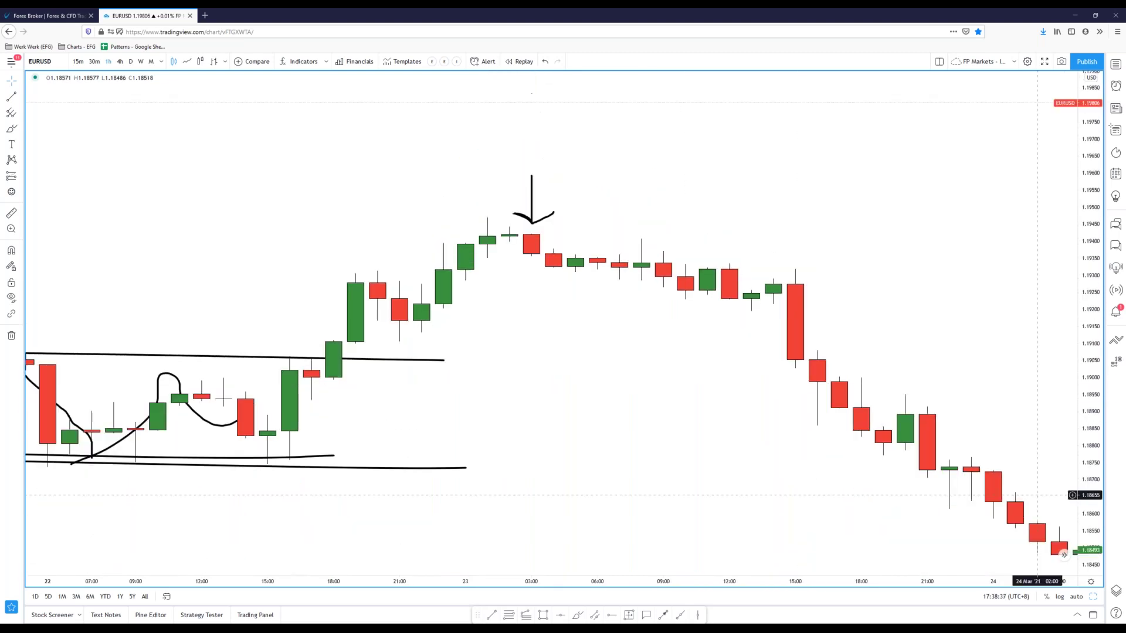
Step: Examine the 18 to 19 March decline that precedes the marked price range
scroll(410, 377, down, 5)
drag(392, 349, 507, 414)
scroll(483, 312, up, 5)
drag(483, 313, 711, 278)
drag(540, 340, 571, 360)
drag(522, 281, 472, 344)
scroll(510, 244, up, 4)
drag(367, 380, 478, 384)
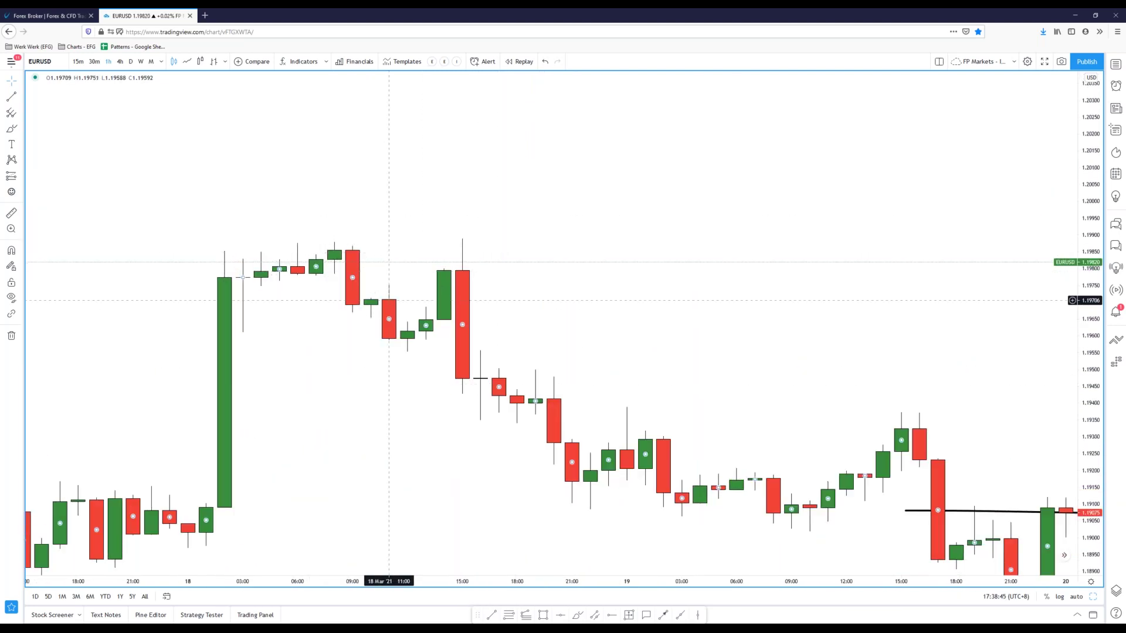
drag(387, 299, 396, 319)
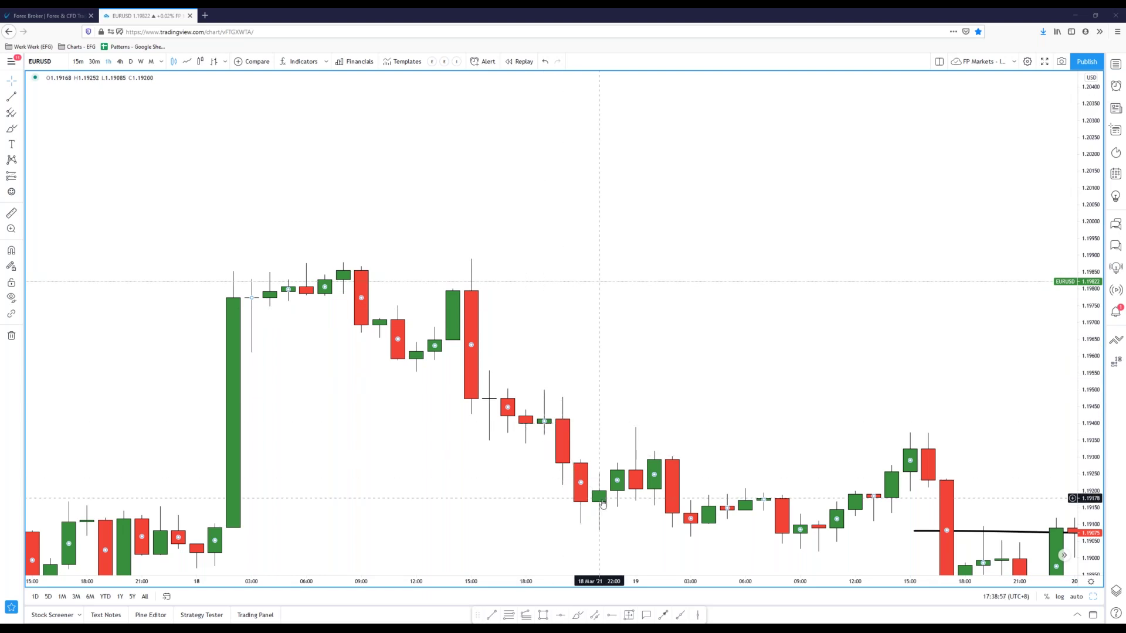
scroll(598, 500, up, 1)
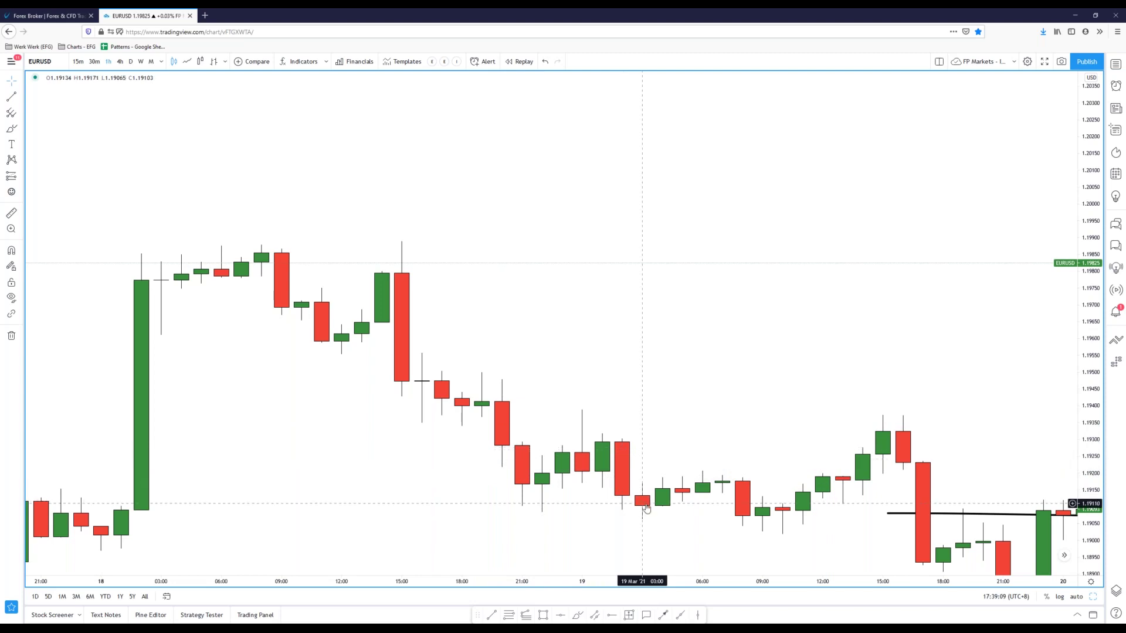
scroll(662, 464, down, 2)
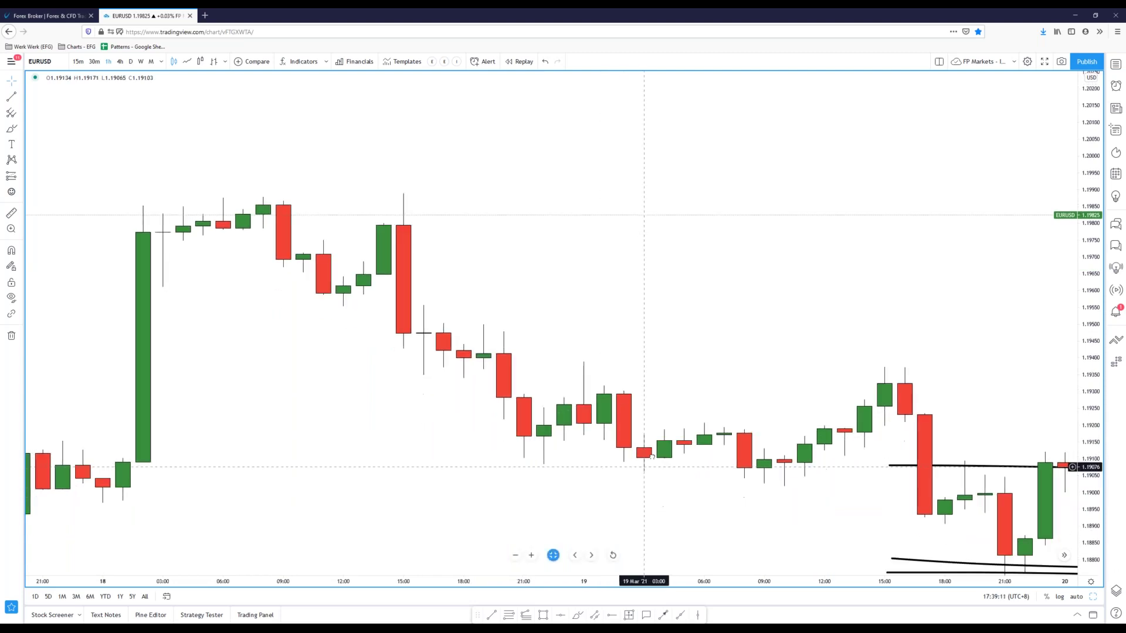
scroll(663, 464, down, 3)
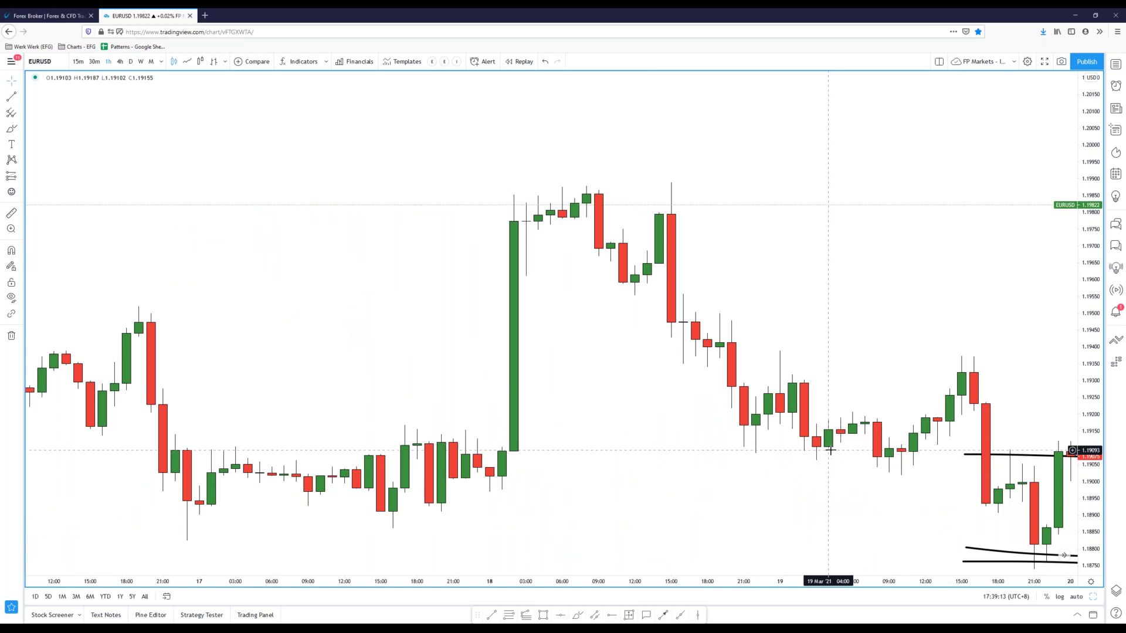
Step: Mark the 16 to 19 March zone between about 1.1889 and 1.1915 with a rectangle, and remove all drawings
click(543, 616)
click(150, 432)
click(610, 519)
drag(611, 475, 973, 475)
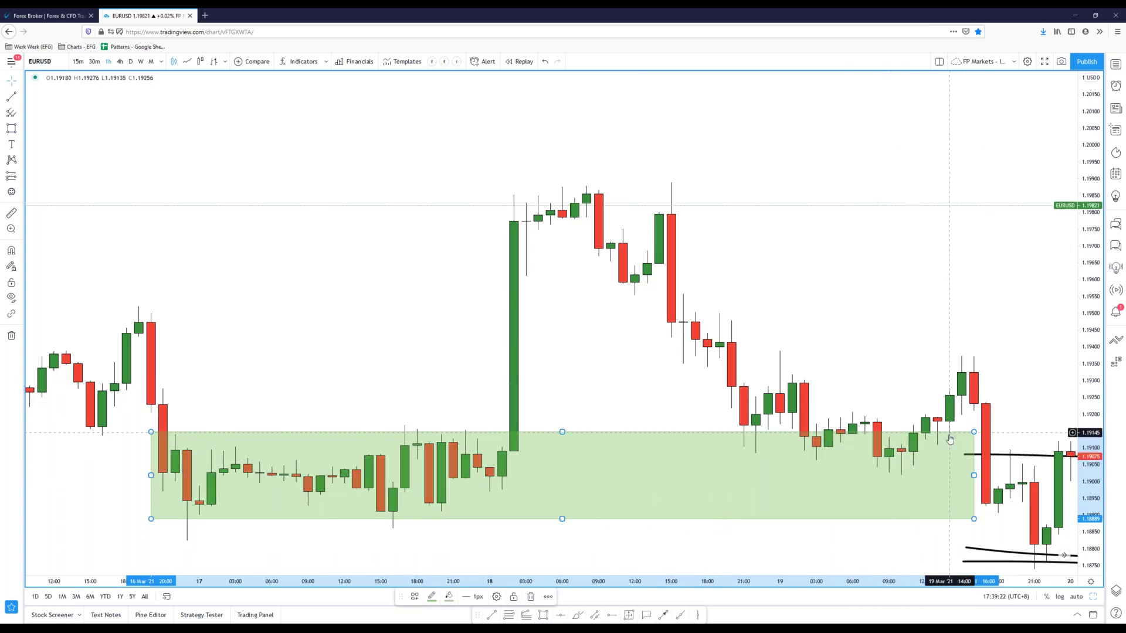
click(12, 335)
Step: Examine the earlier EURUSD price action from late February to mid-March
scroll(403, 437, down, 2)
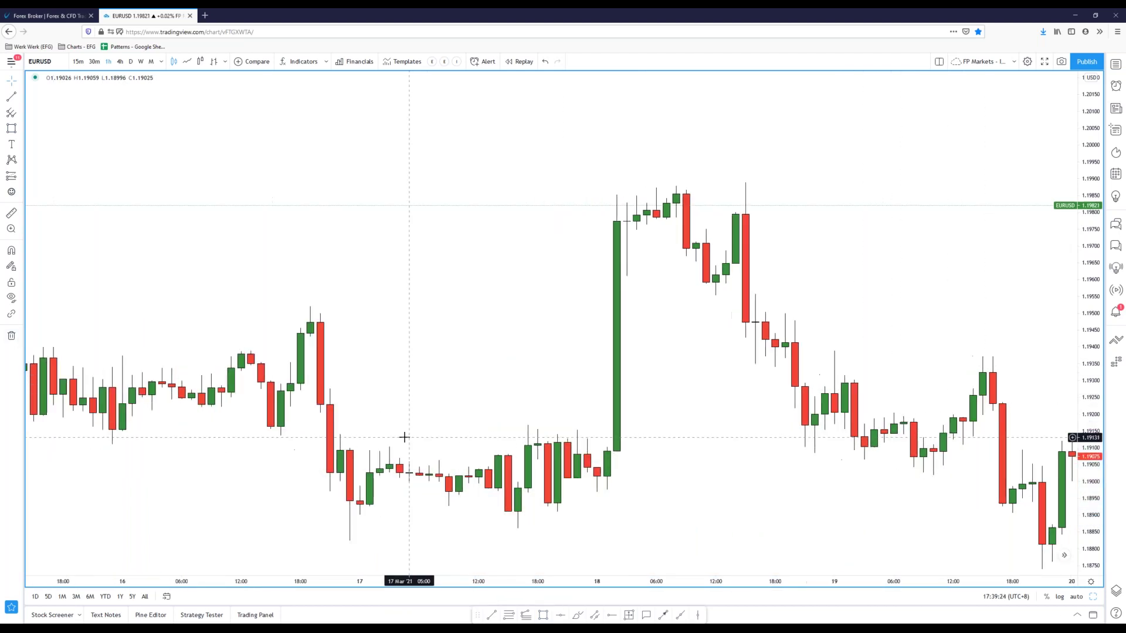
scroll(211, 460, down, 2)
scroll(228, 456, down, 2)
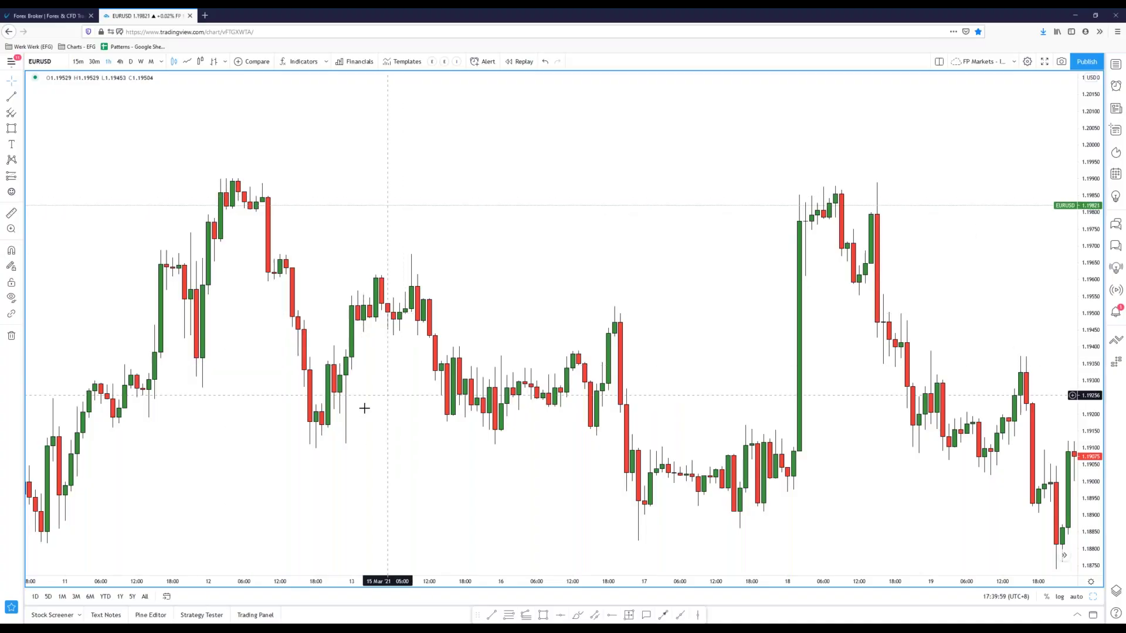
drag(365, 407, 527, 319)
drag(417, 465, 538, 469)
scroll(538, 469, down, 5)
drag(1080, 327, 1081, 528)
drag(874, 352, 796, 453)
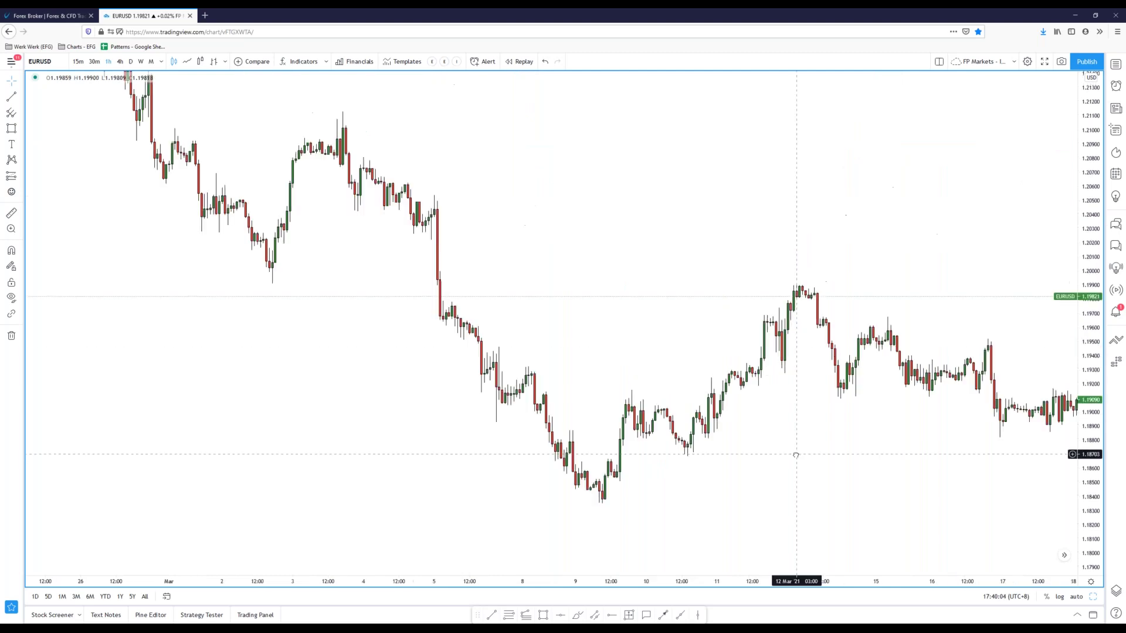
mouse_move(502, 362)
mouse_down()
mouse_move(515, 387)
mouse_move(512, 345)
mouse_up()
scroll(657, 487, up, 6)
drag(481, 491, 714, 478)
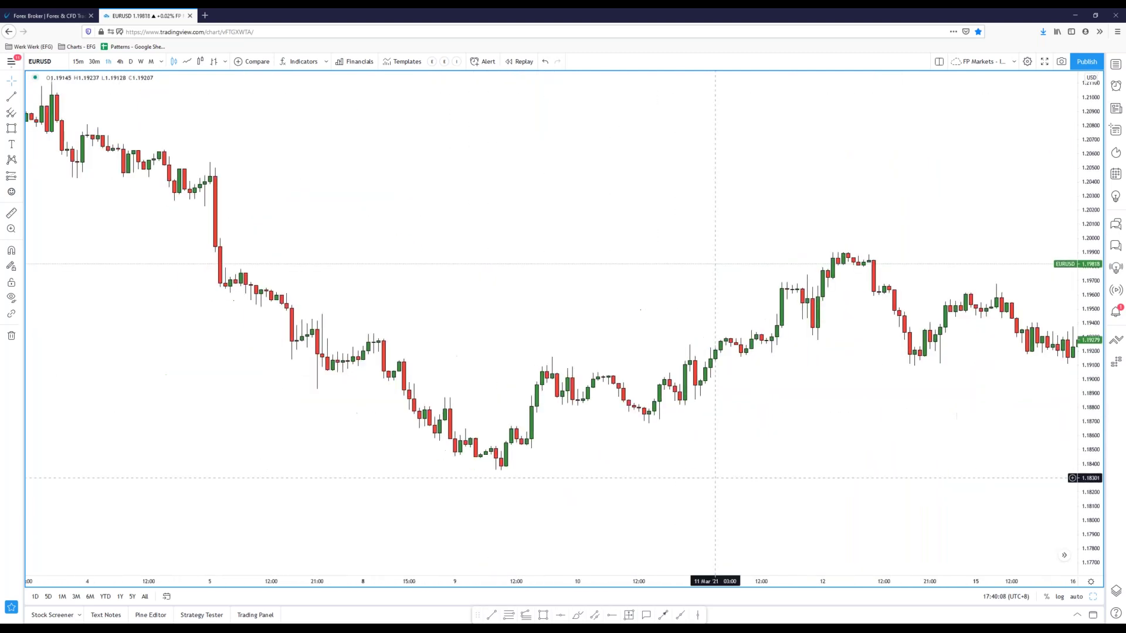
Step: Draw a rectangle around the 8 to 10 March bottom, between about 1.1833 and 1.1868
drag(1096, 475, 1092, 240)
drag(881, 388, 903, 256)
drag(825, 392, 833, 340)
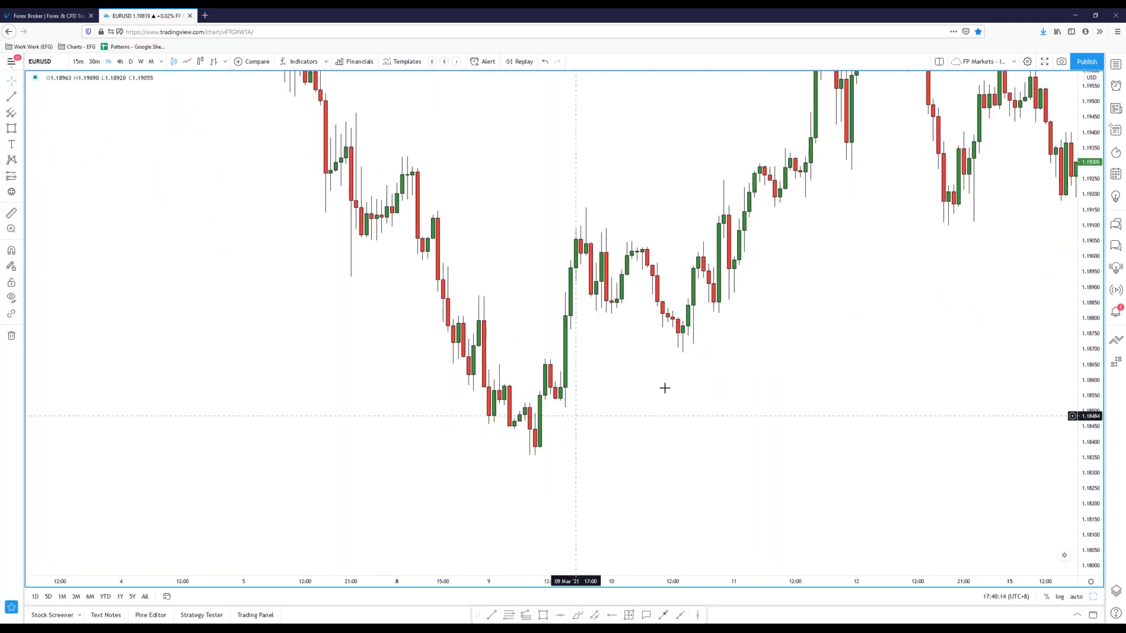
drag(663, 390, 663, 412)
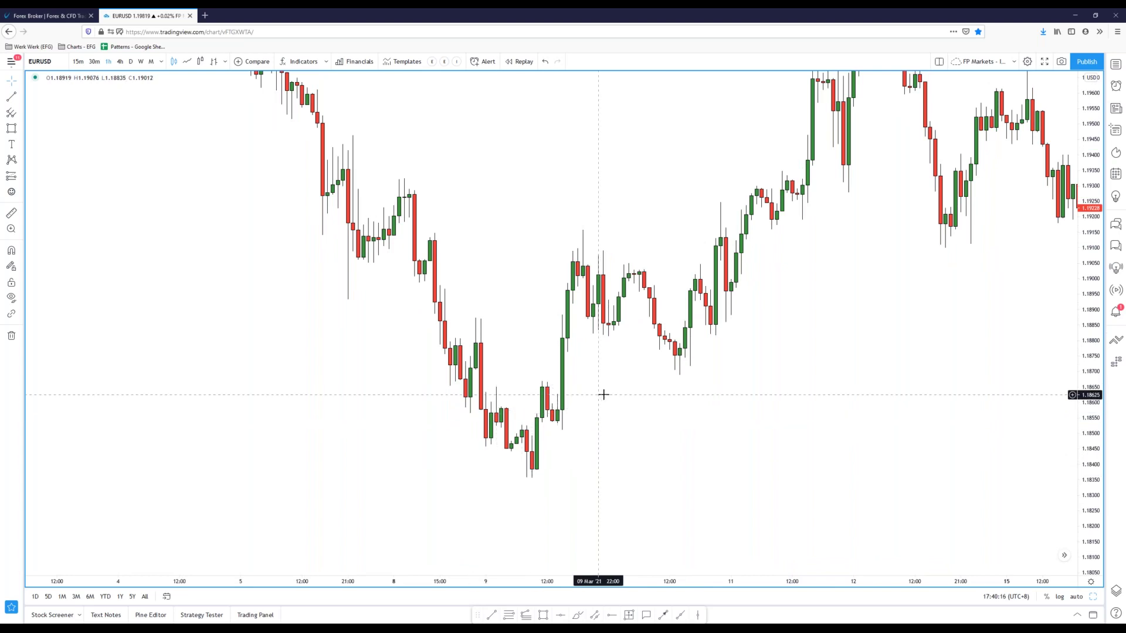
drag(593, 407, 596, 407)
scroll(684, 370, up, 1)
scroll(683, 370, left, 2)
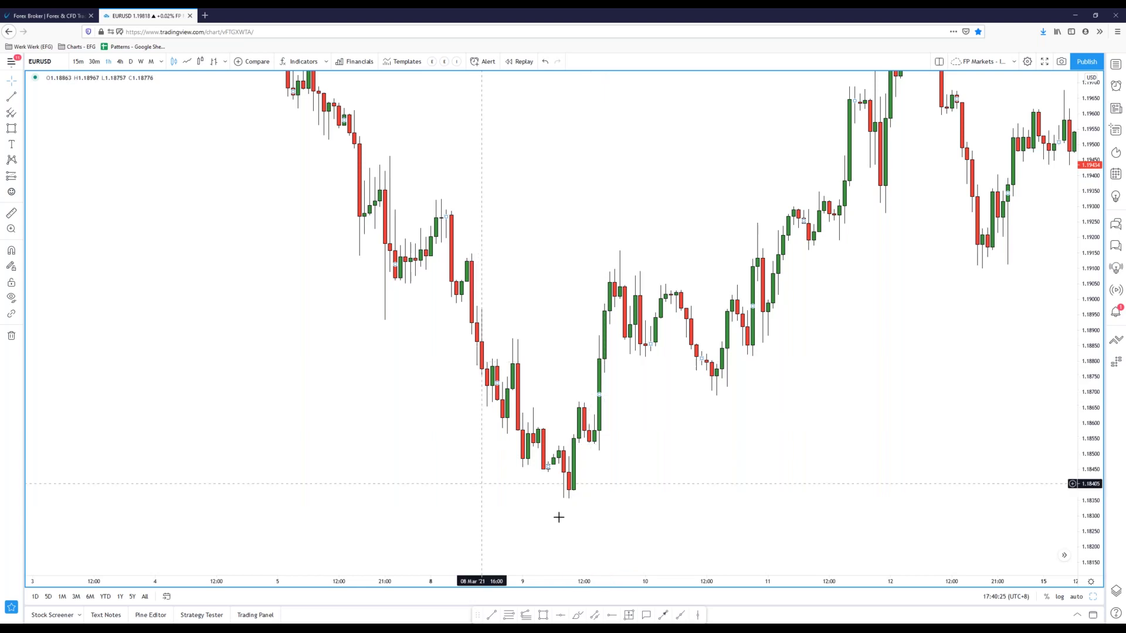
mouse_move(471, 398)
mouse_down()
mouse_move(621, 452)
mouse_move(666, 508)
mouse_up()
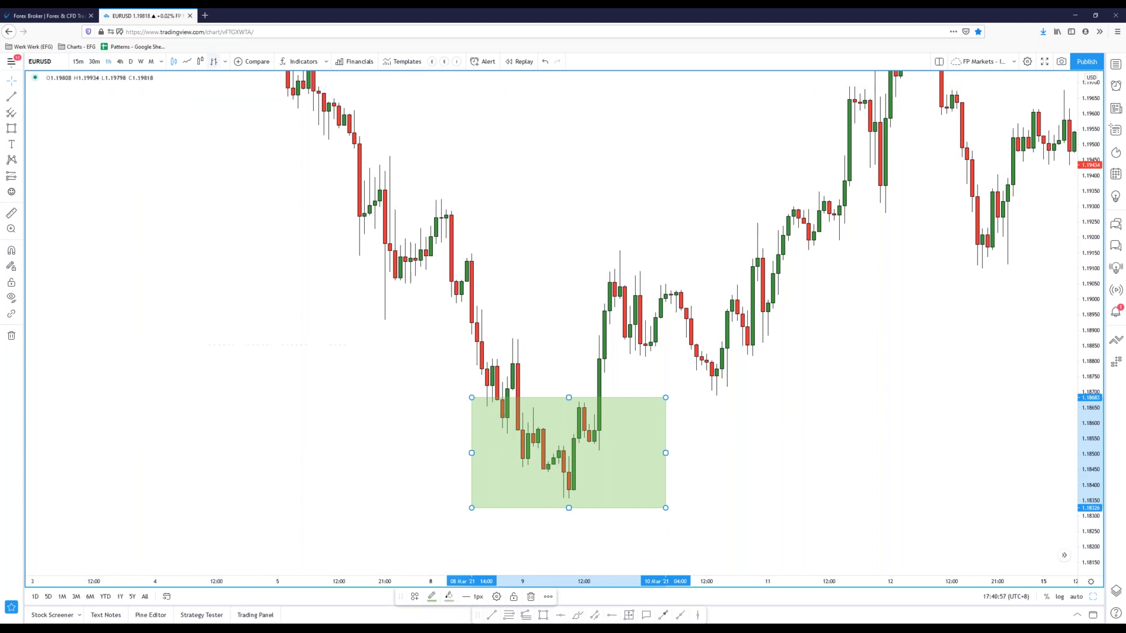
Step: Trace the inverse head-and-shoulders shape inside the rectangle with the brush and add its rising neckline
click(577, 614)
mouse_move(503, 447)
mouse_down()
mouse_move(516, 483)
mouse_move(544, 479)
mouse_move(577, 512)
mouse_move(614, 434)
mouse_up()
drag(494, 441, 635, 396)
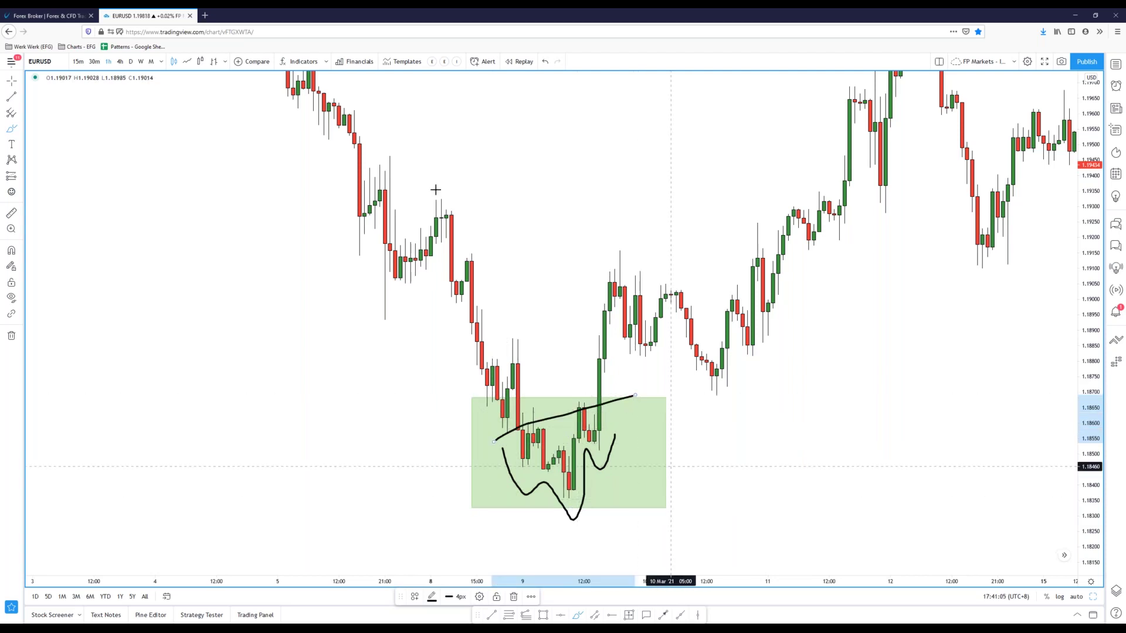
Step: Compare the traced pattern in line and candlestick chart styles, and examine the March price action around it
click(189, 62)
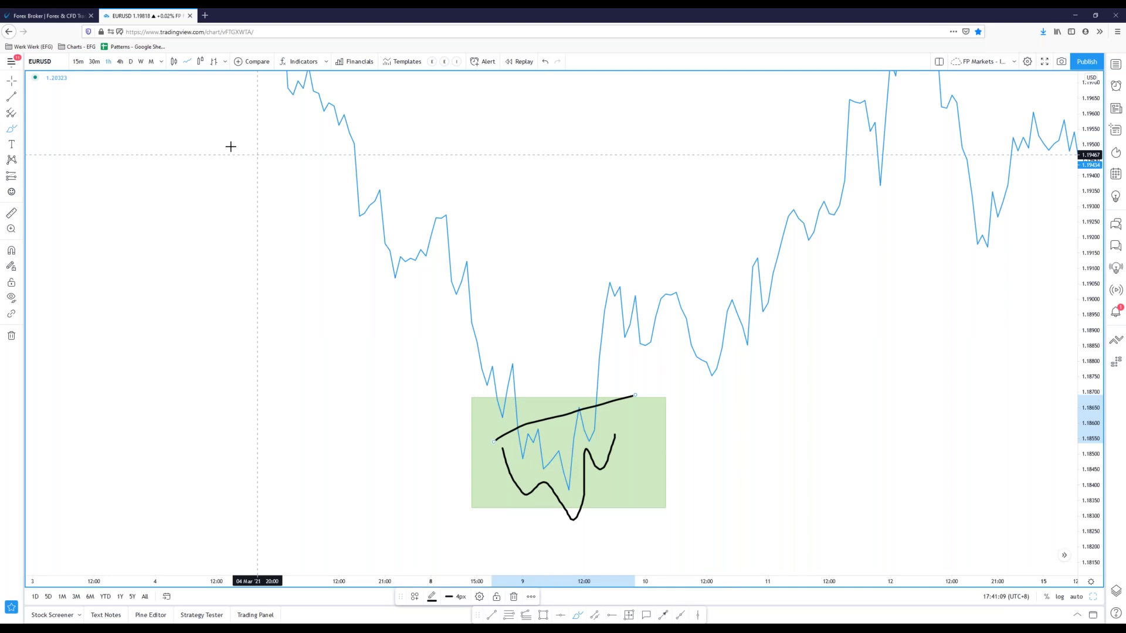
click(175, 62)
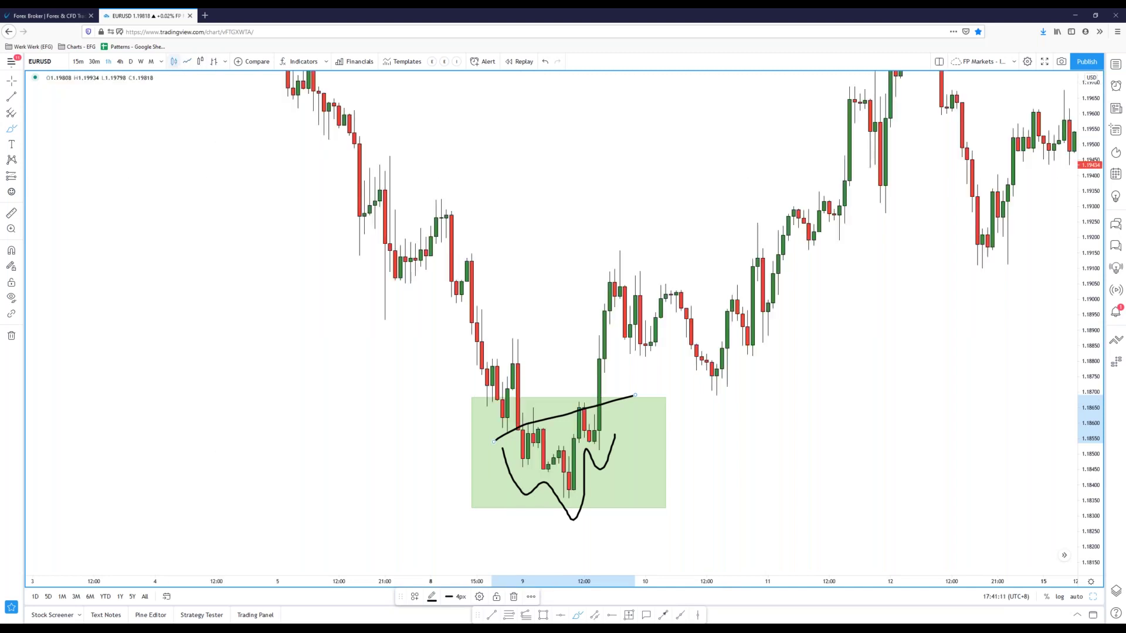
drag(1088, 249, 1089, 433)
drag(470, 229, 498, 350)
scroll(543, 293, down, 4)
drag(692, 360, 510, 237)
drag(556, 271, 537, 319)
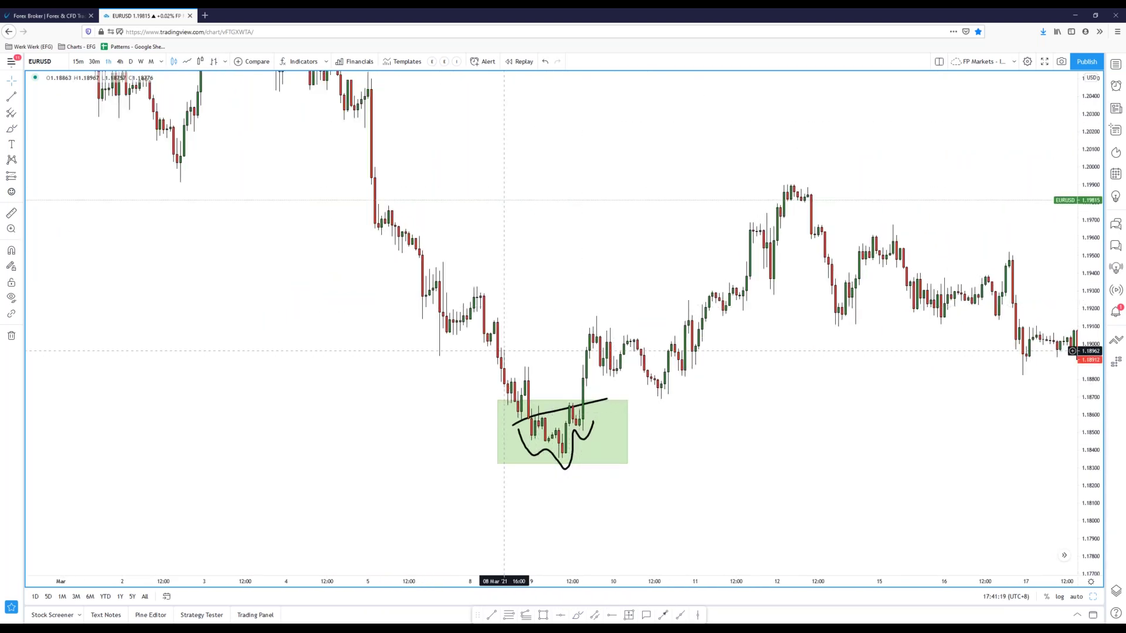
scroll(558, 405, up, 3)
scroll(617, 451, left, 1)
scroll(621, 455, left, 1)
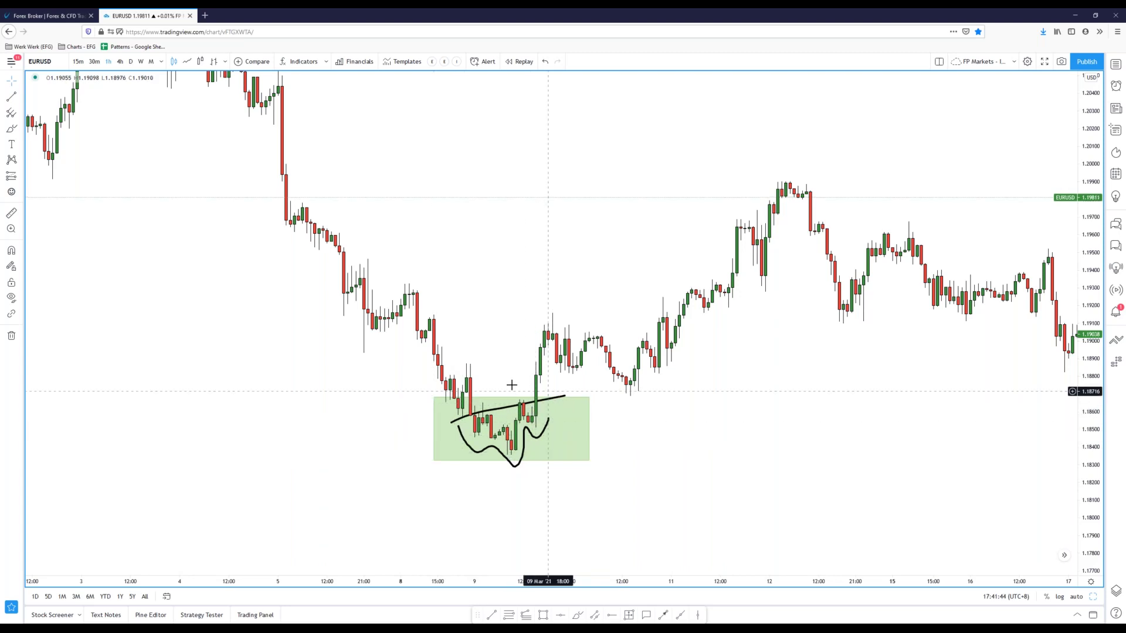
Step: Enlarge the rectangle to span 8 March 11:00 to 10 March 21:00, with its upper edge at 1.1880
drag(434, 397, 420, 376)
drag(589, 418, 687, 418)
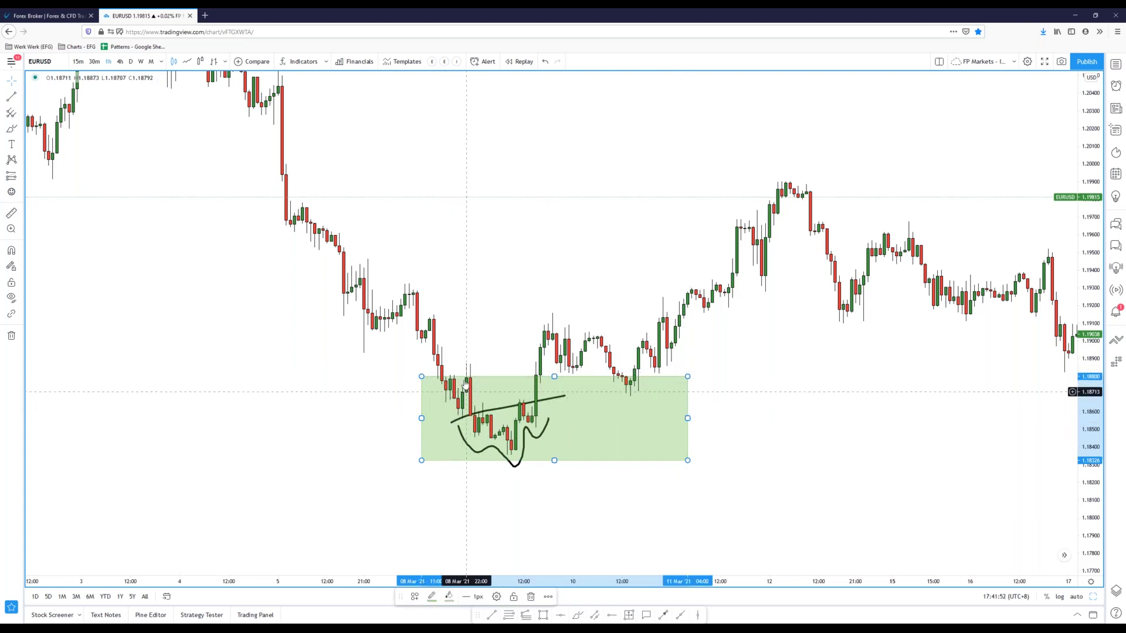
drag(688, 419, 659, 418)
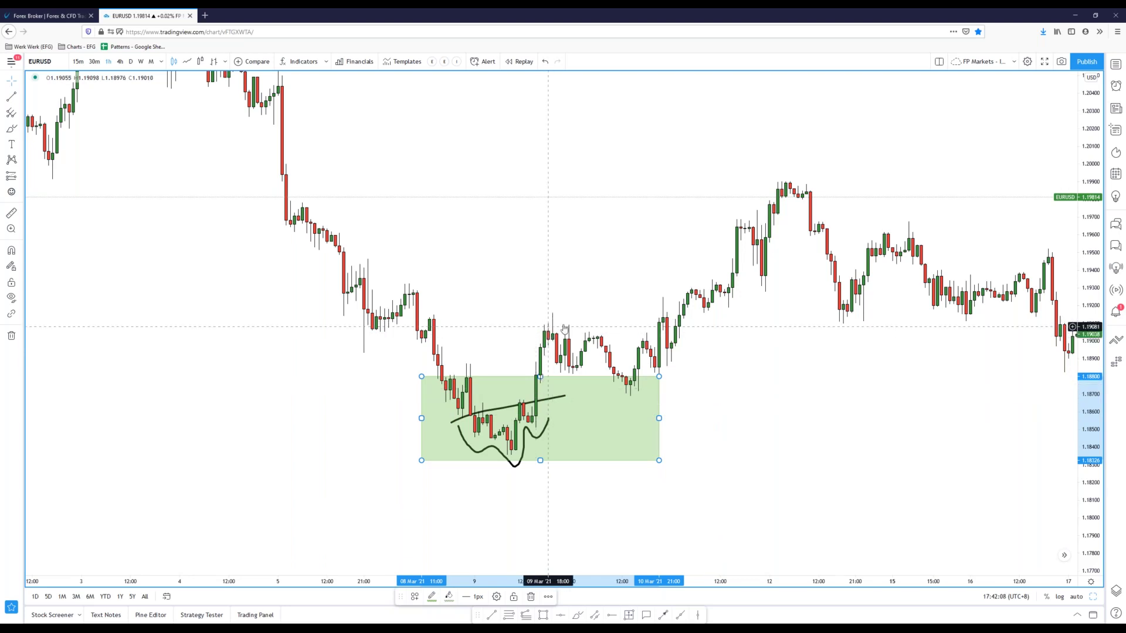
Step: Draw a descending trend line from the 3 March high near 1.2113 to about 1.1800 on 12 March
scroll(589, 279, down, 2)
drag(1079, 232, 1078, 404)
scroll(711, 209, down, 6)
drag(838, 197, 773, 239)
drag(1083, 228, 1085, 305)
drag(919, 189, 859, 244)
drag(1088, 246, 1088, 270)
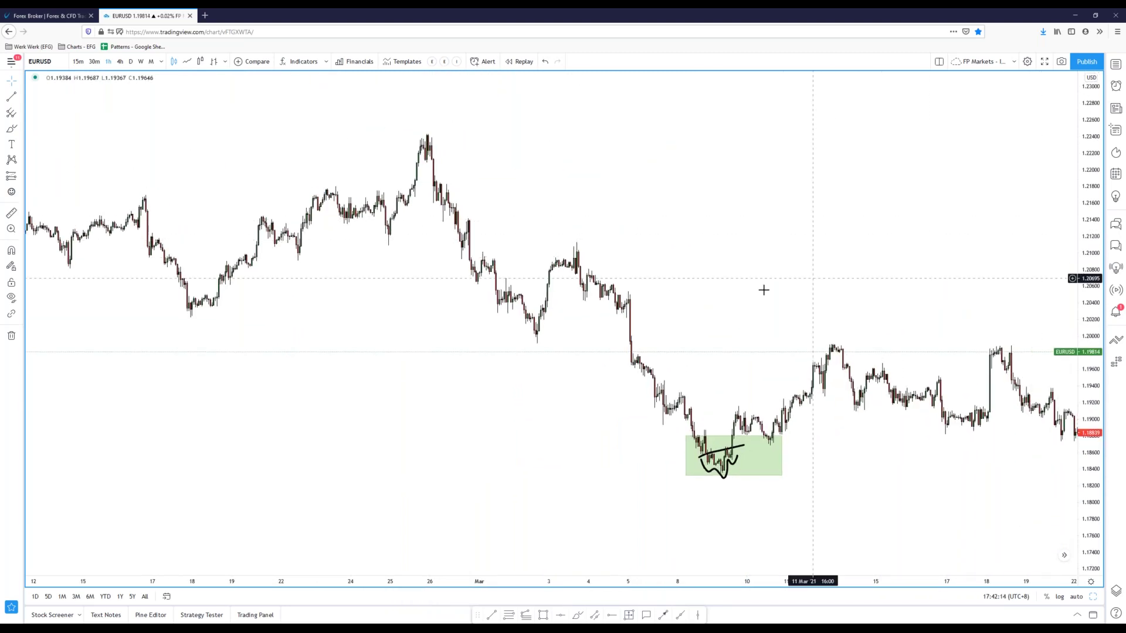
click(577, 242)
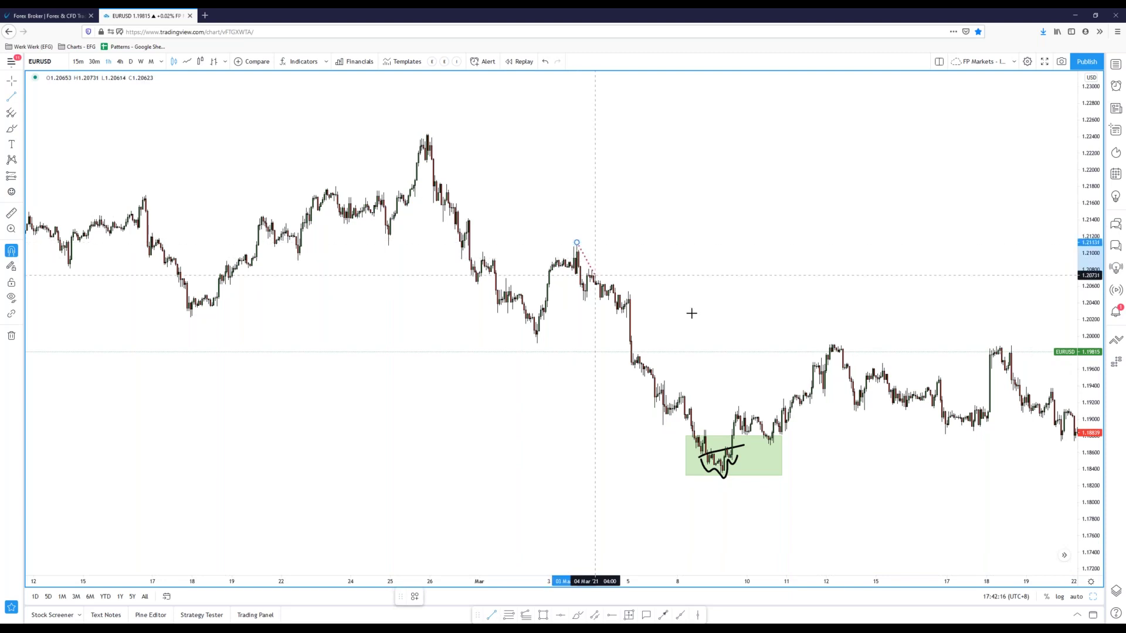
click(833, 502)
click(825, 502)
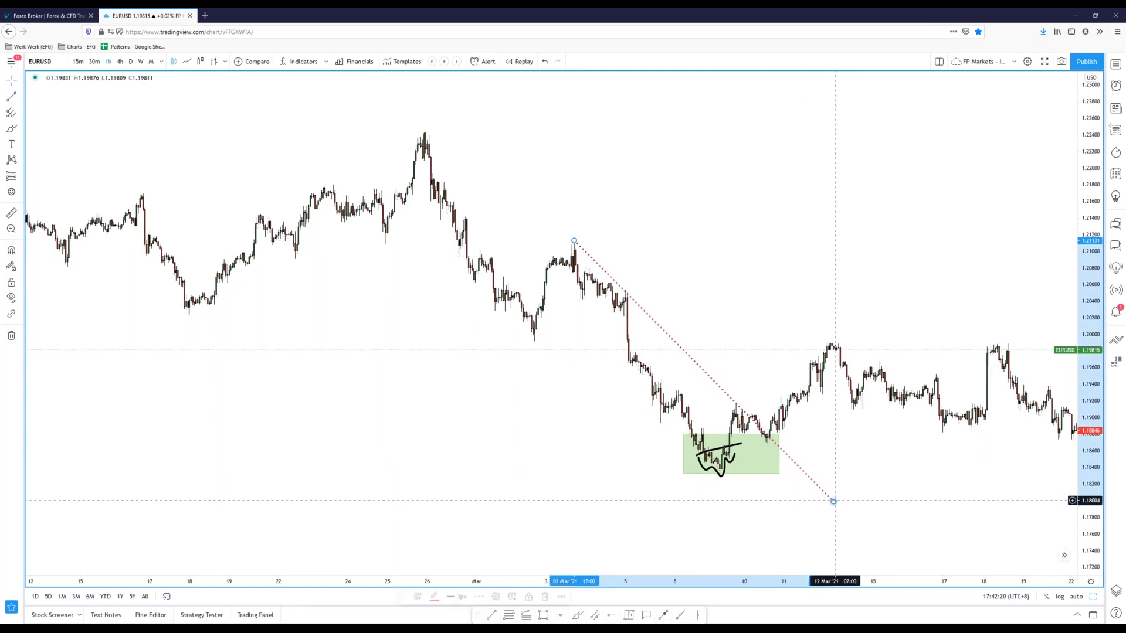
click(874, 460)
scroll(511, 392, up, 4)
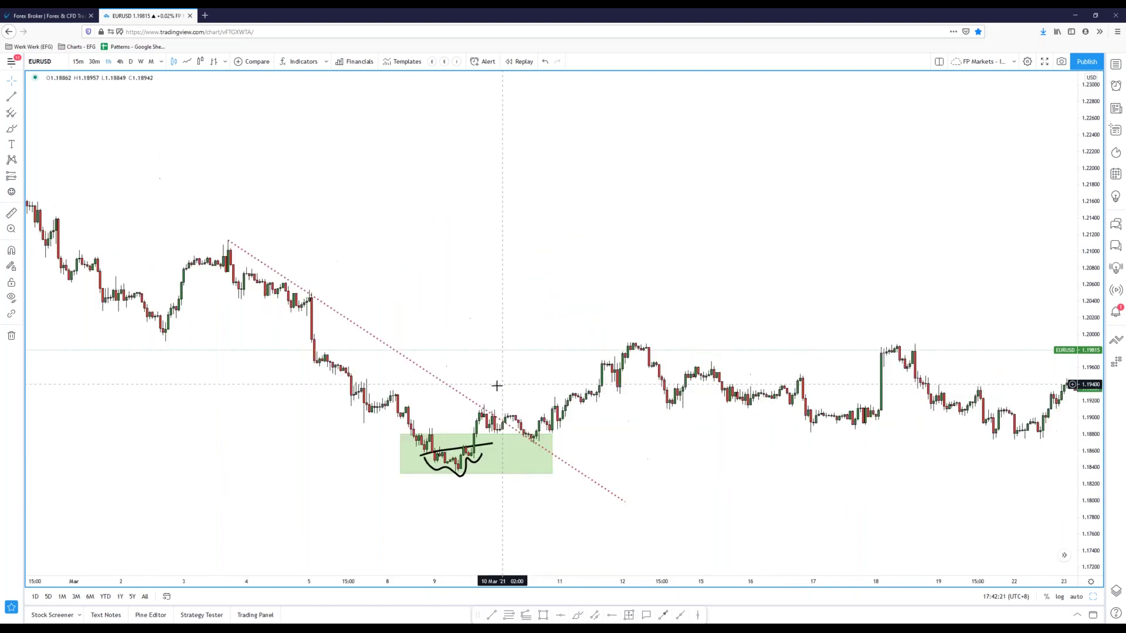
drag(319, 435, 423, 337)
drag(1090, 464, 1091, 302)
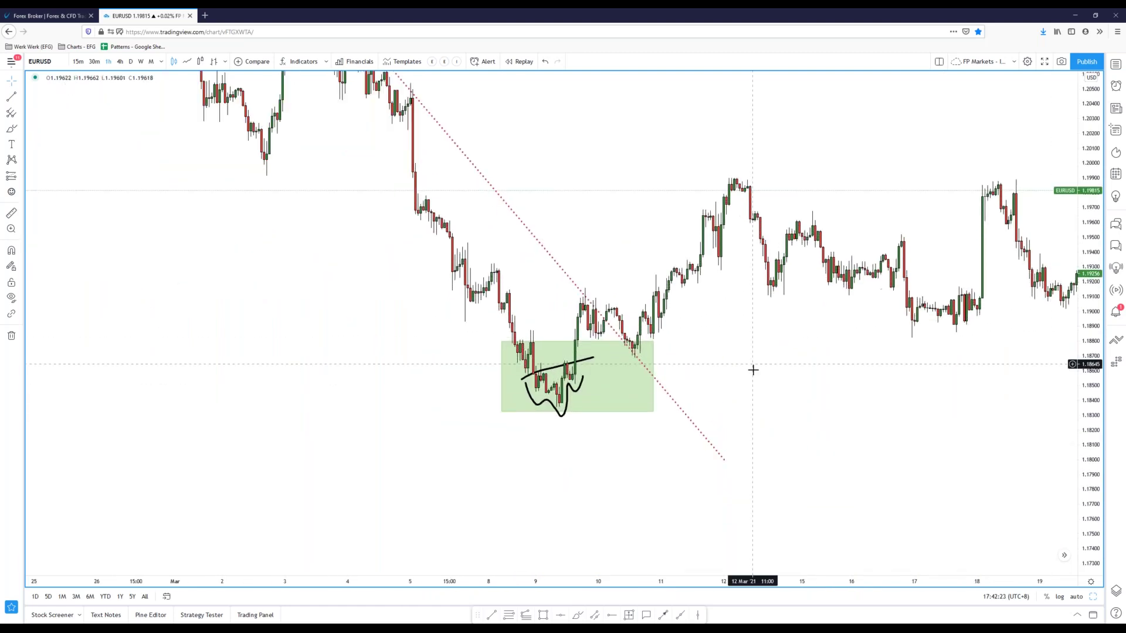
drag(751, 369, 794, 462)
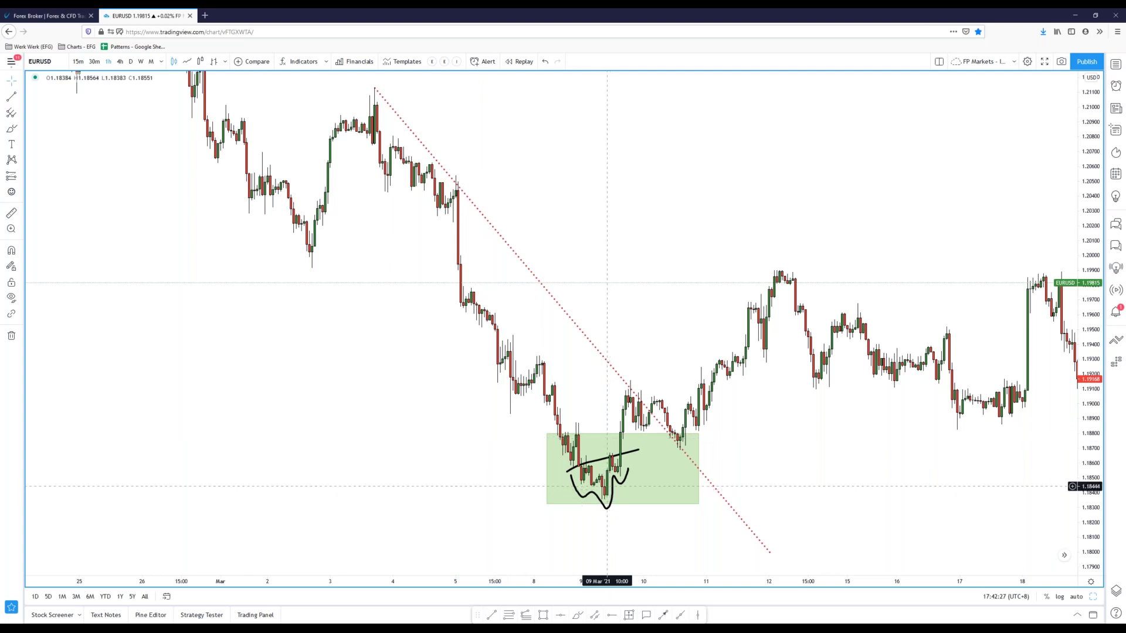
drag(796, 407, 851, 360)
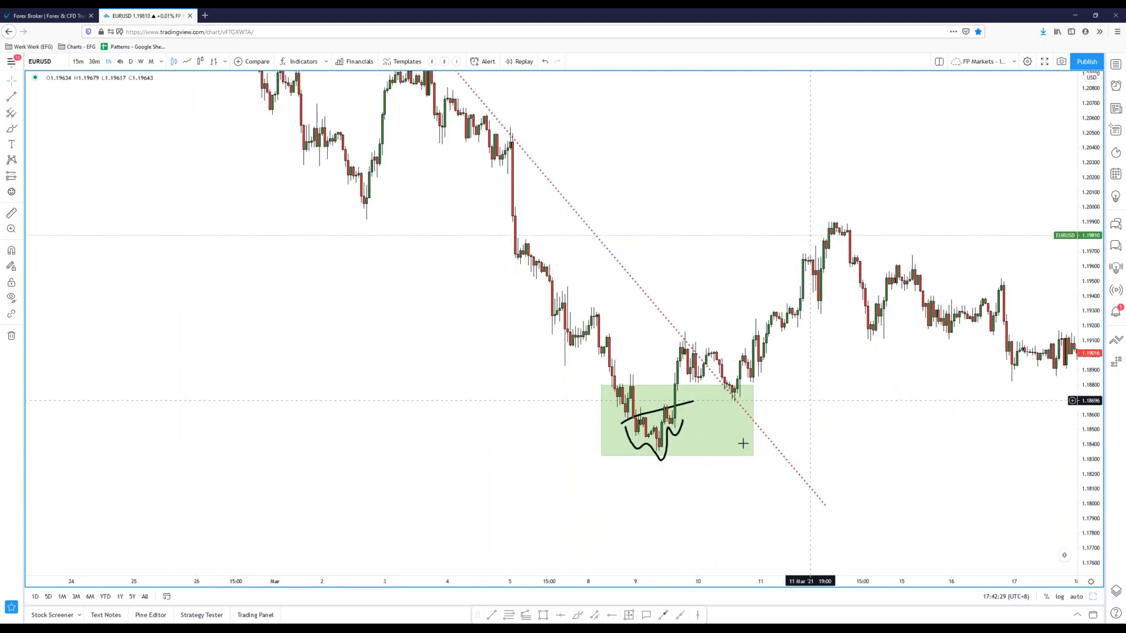
scroll(739, 443, up, 3)
drag(1091, 486, 1085, 428)
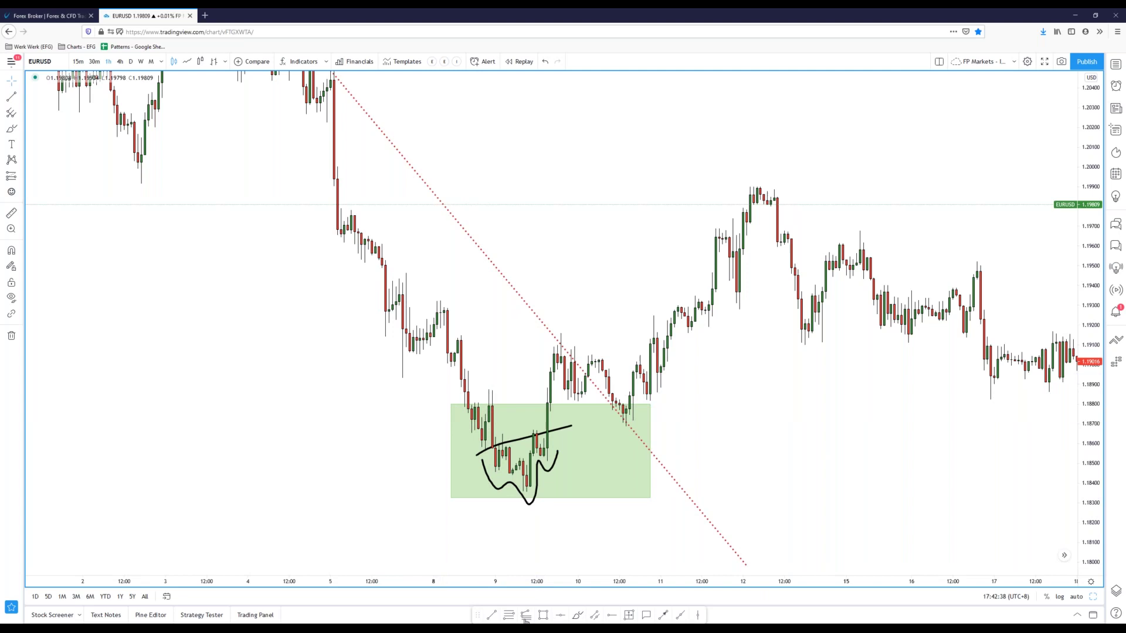
click(579, 616)
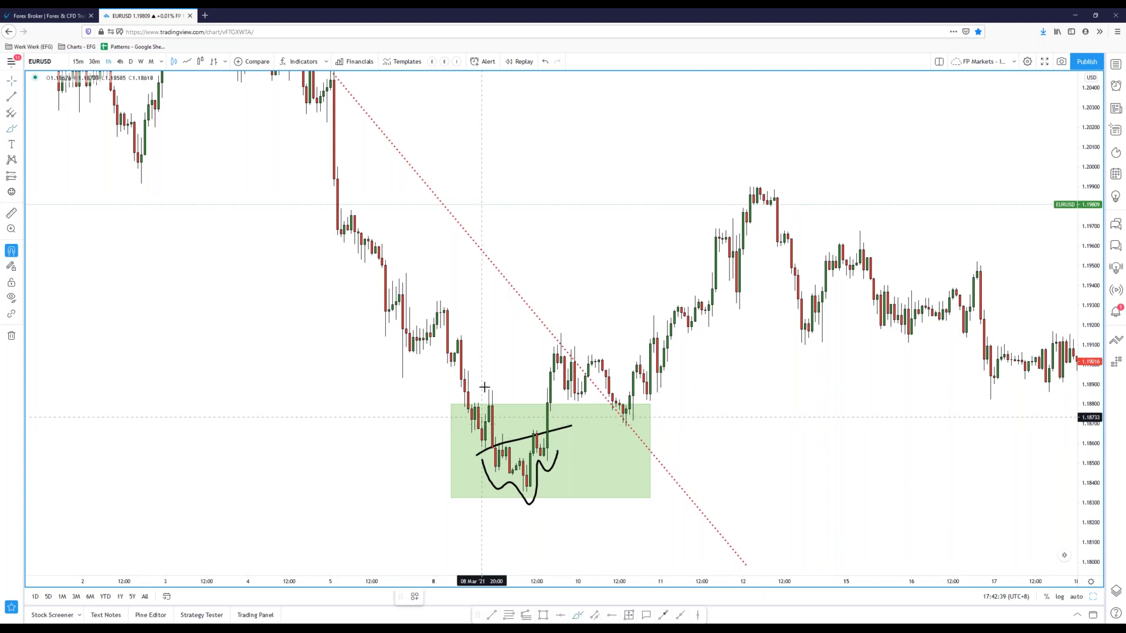
drag(489, 390, 520, 469)
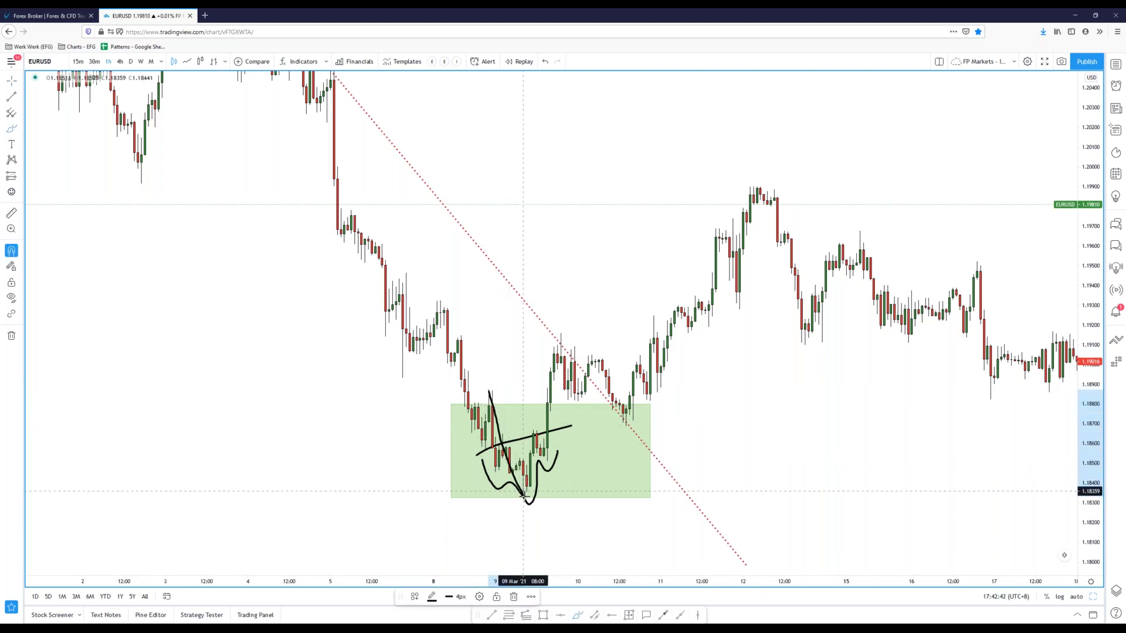
key(ctrl+z)
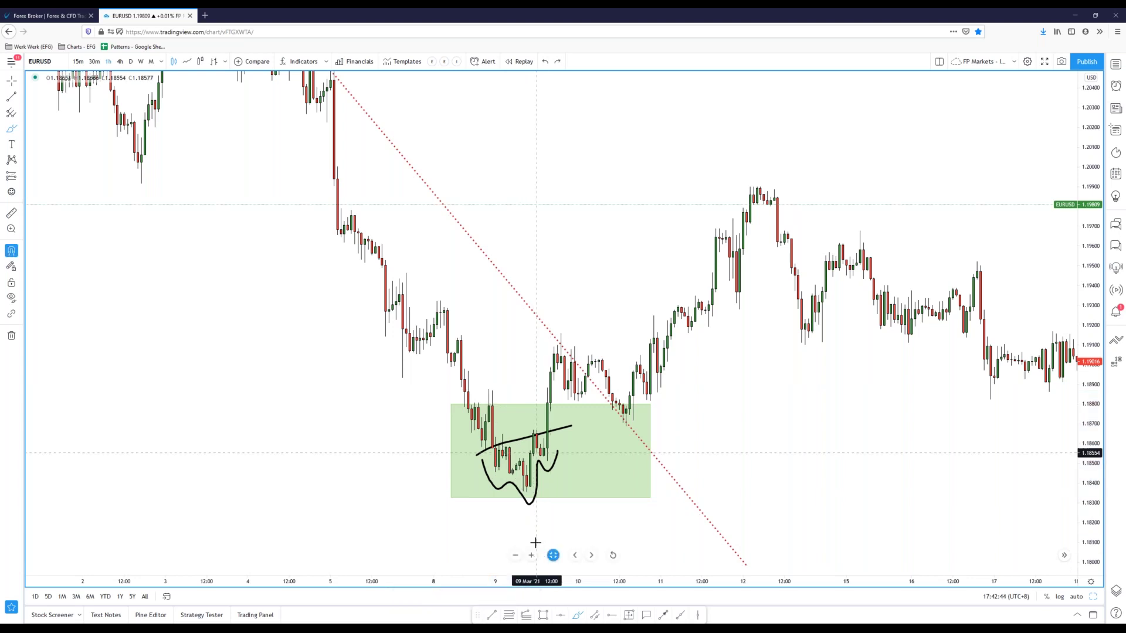
click(186, 61)
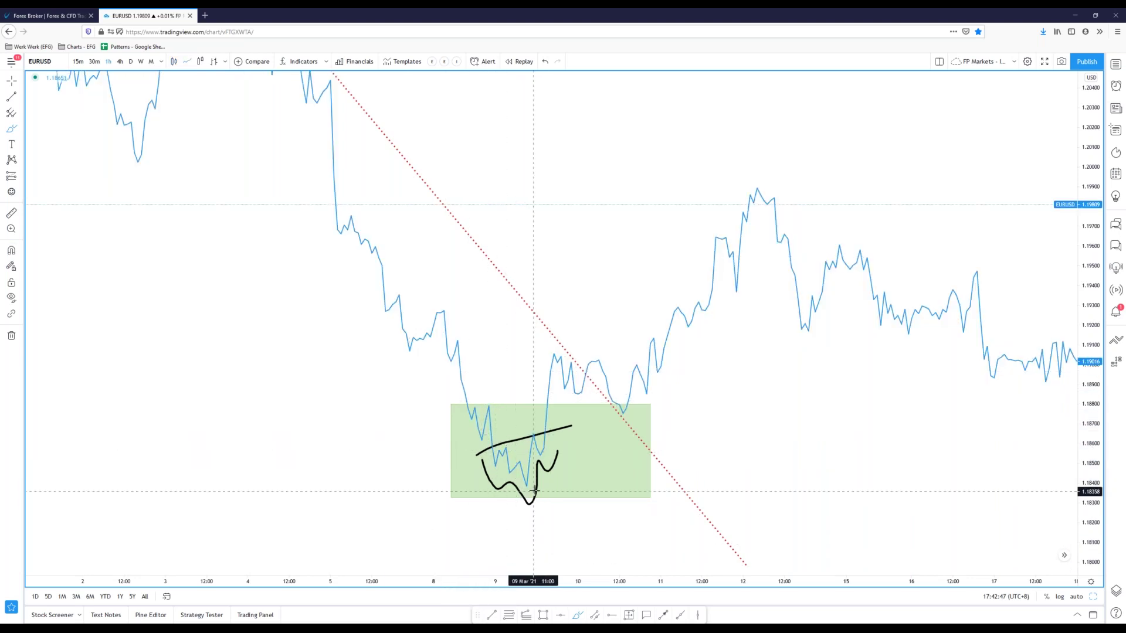
click(173, 62)
Step: Place a Fibonacci retracement from the 8 March 22:00 high near 1.1887 down to the 9 March low near 1.1836
click(509, 615)
key(ctrl)
click(490, 378)
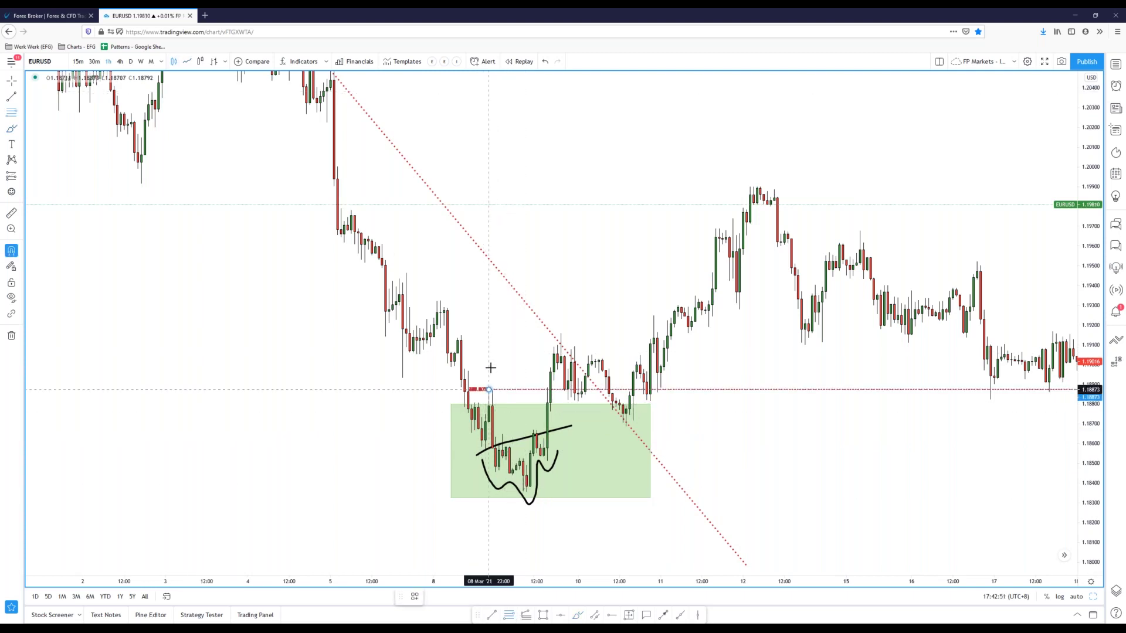
click(527, 507)
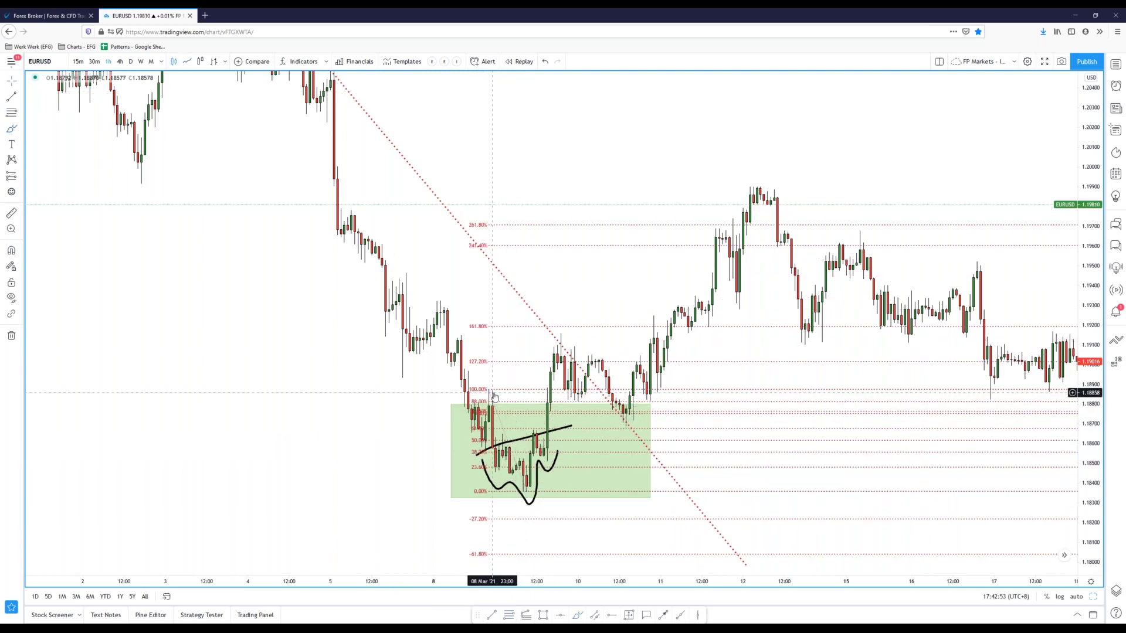
Step: Hide every level of the new Fibonacci retracement except 0% and 100%
double_click(509, 390)
click(476, 230)
click(476, 250)
click(476, 287)
click(476, 305)
click(477, 323)
click(476, 341)
click(476, 360)
click(571, 212)
click(571, 231)
click(571, 249)
click(572, 268)
click(571, 286)
click(571, 304)
click(644, 602)
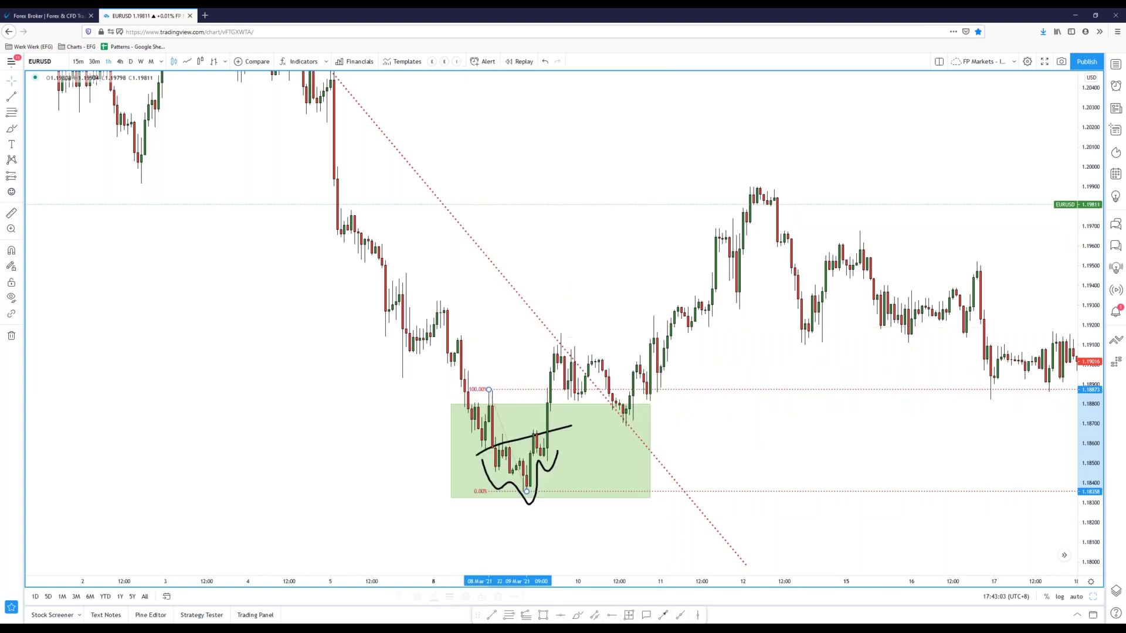
Step: Draw a rectangle from 10 March 03:00 to 11 March 19:00 between about 1.1870 and 1.1886, and apply a light-blue drawing template
drag(254, 465, 328, 448)
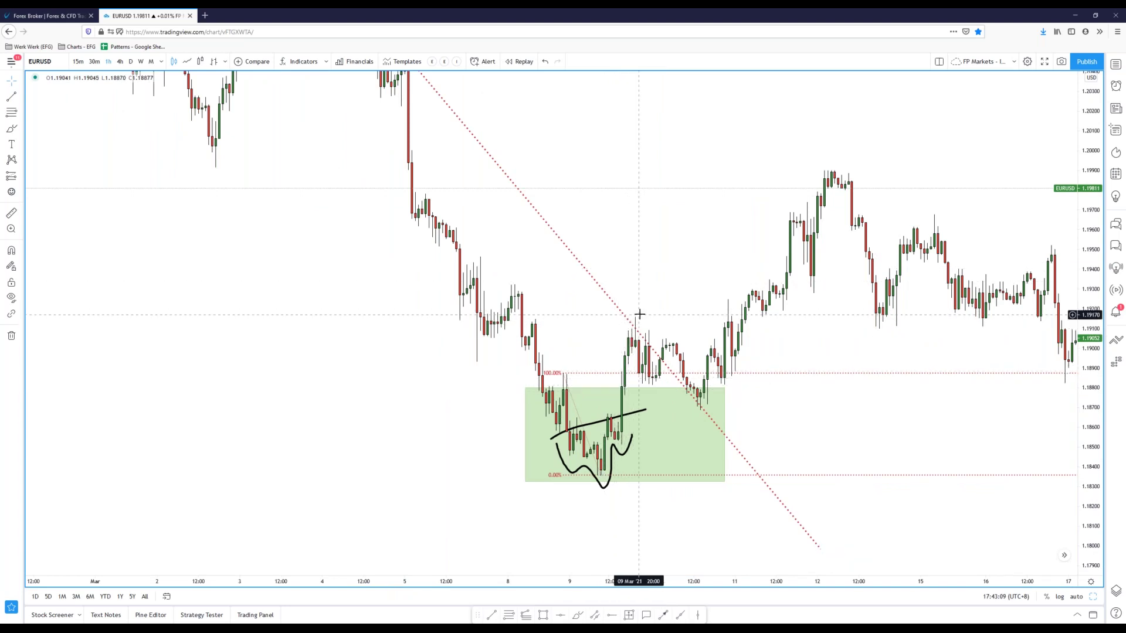
drag(321, 370, 269, 367)
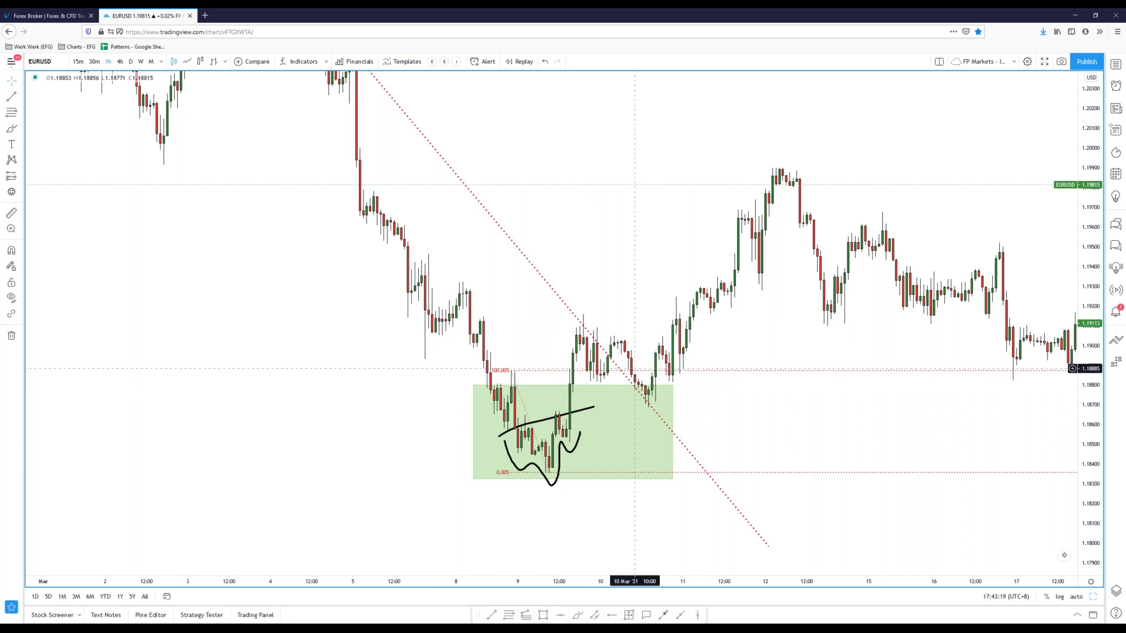
click(542, 615)
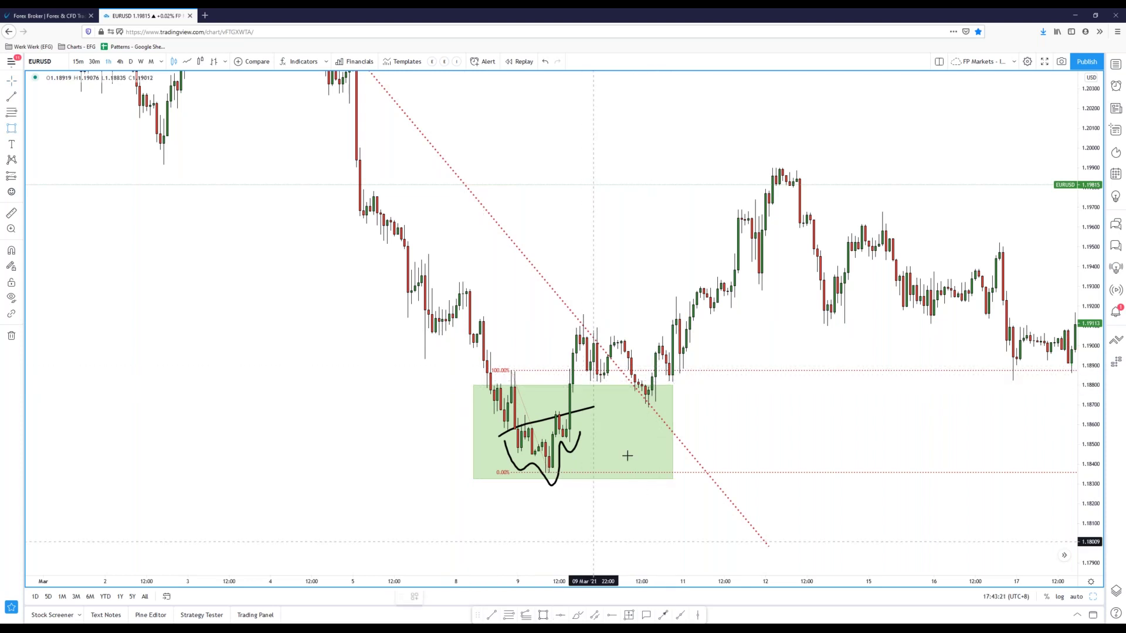
click(611, 373)
click(749, 406)
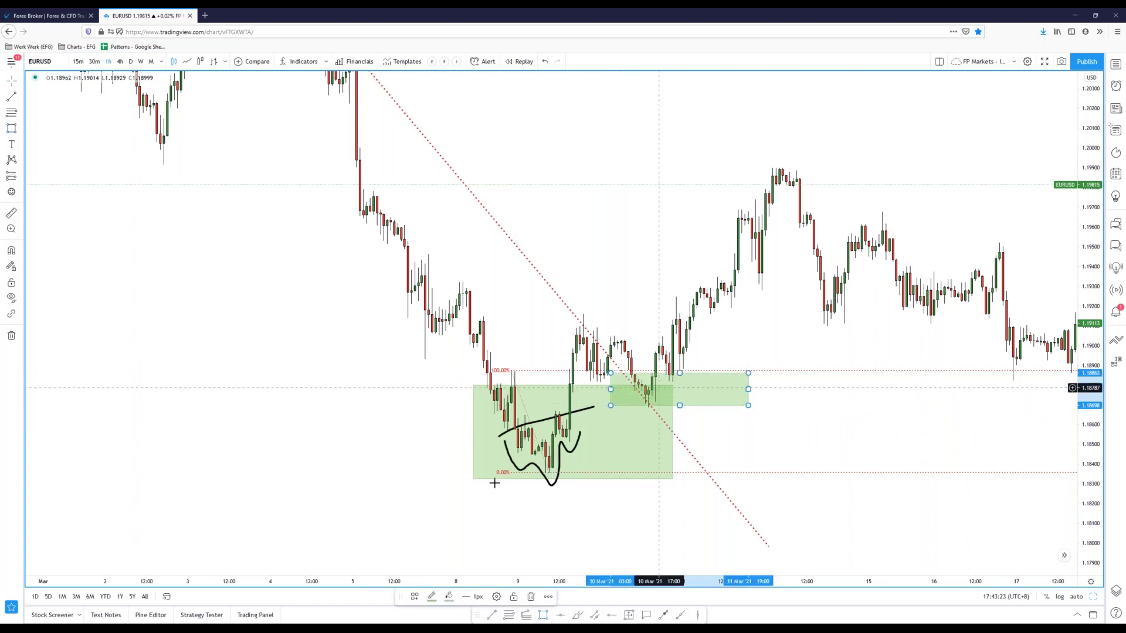
click(872, 437)
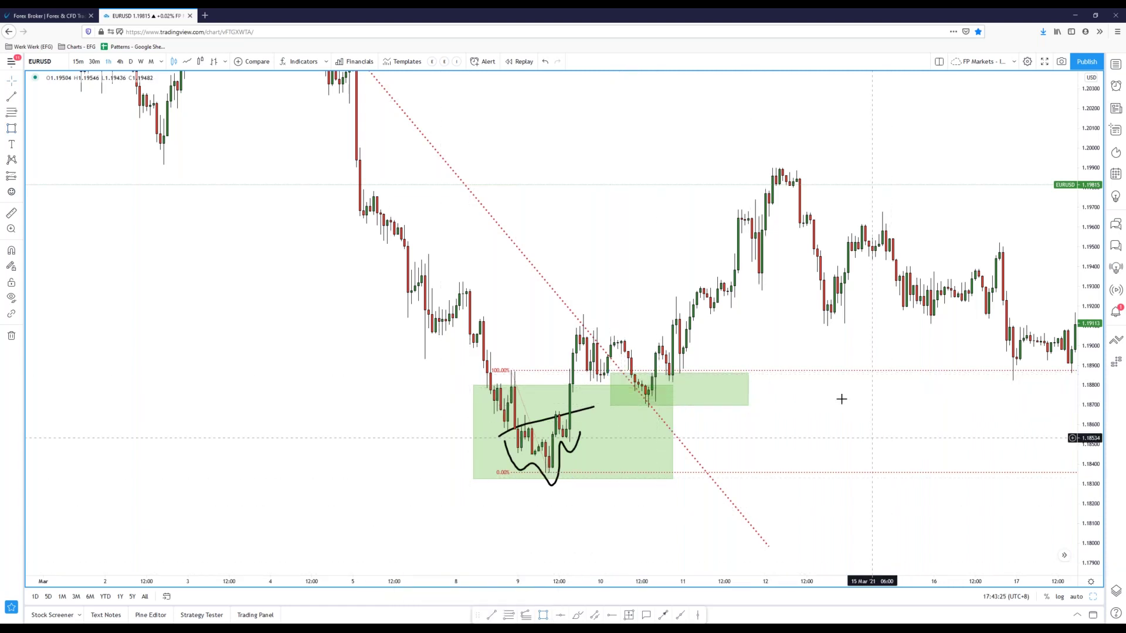
click(727, 410)
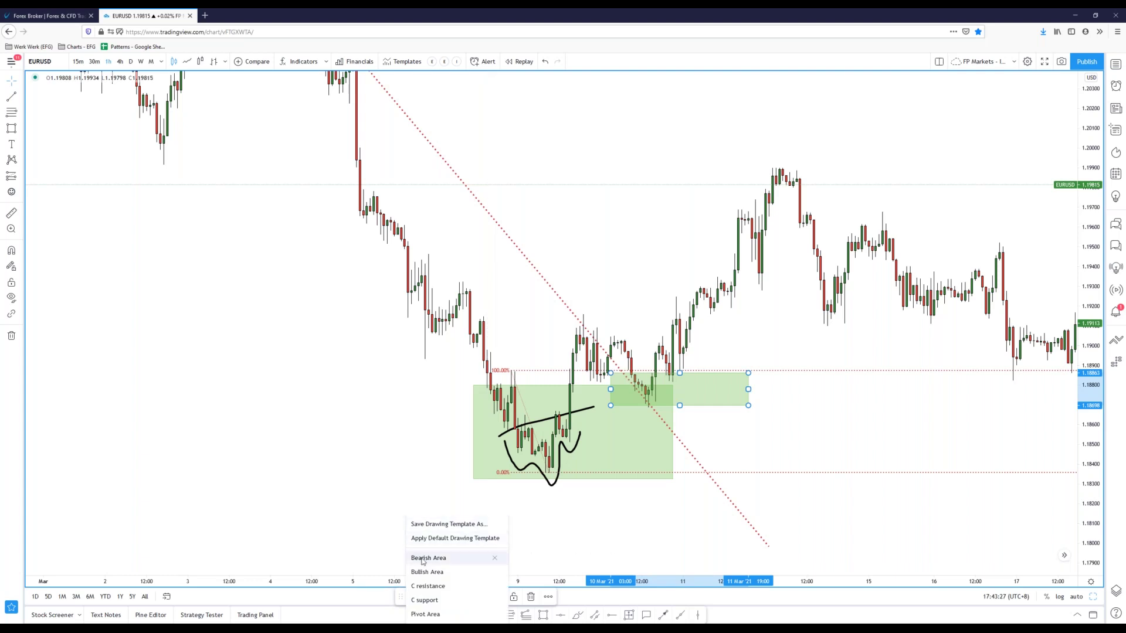
drag(807, 447, 807, 467)
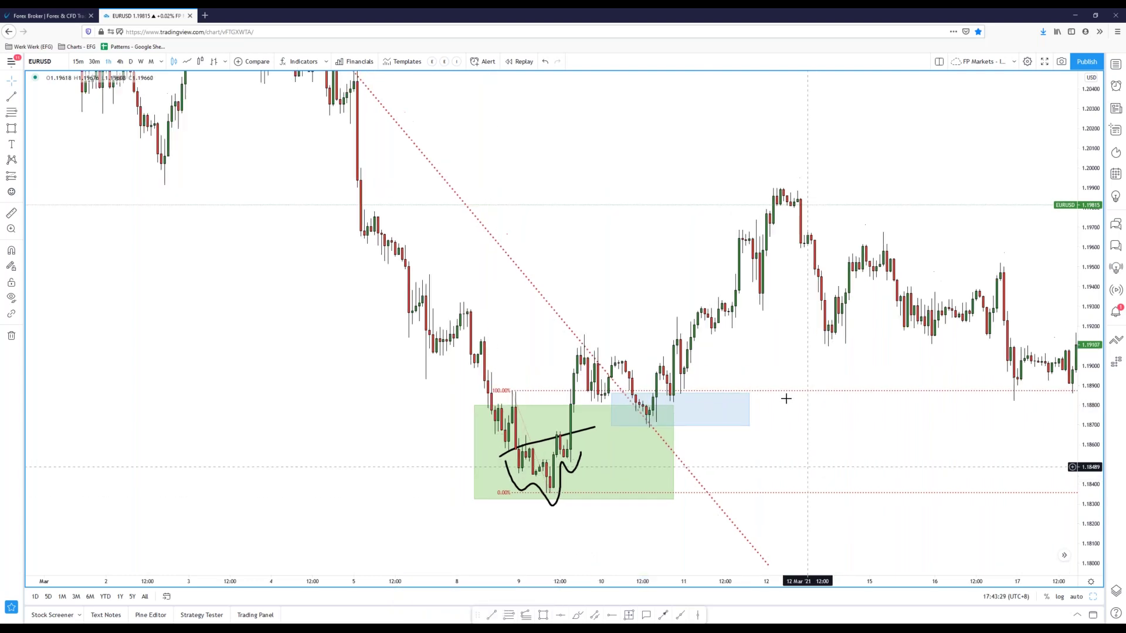
Step: Place a horizontal ray from the 2 March low at about 1.1992, extending over the mid-March highs
scroll(782, 238, down, 4)
drag(1086, 178, 1084, 421)
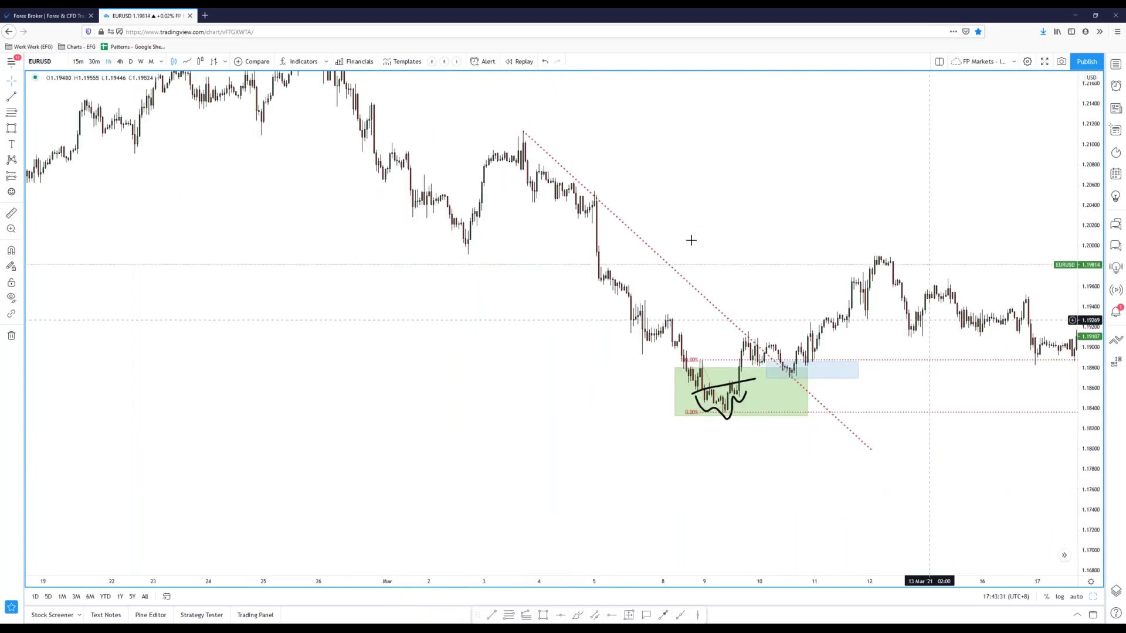
drag(692, 241, 613, 255)
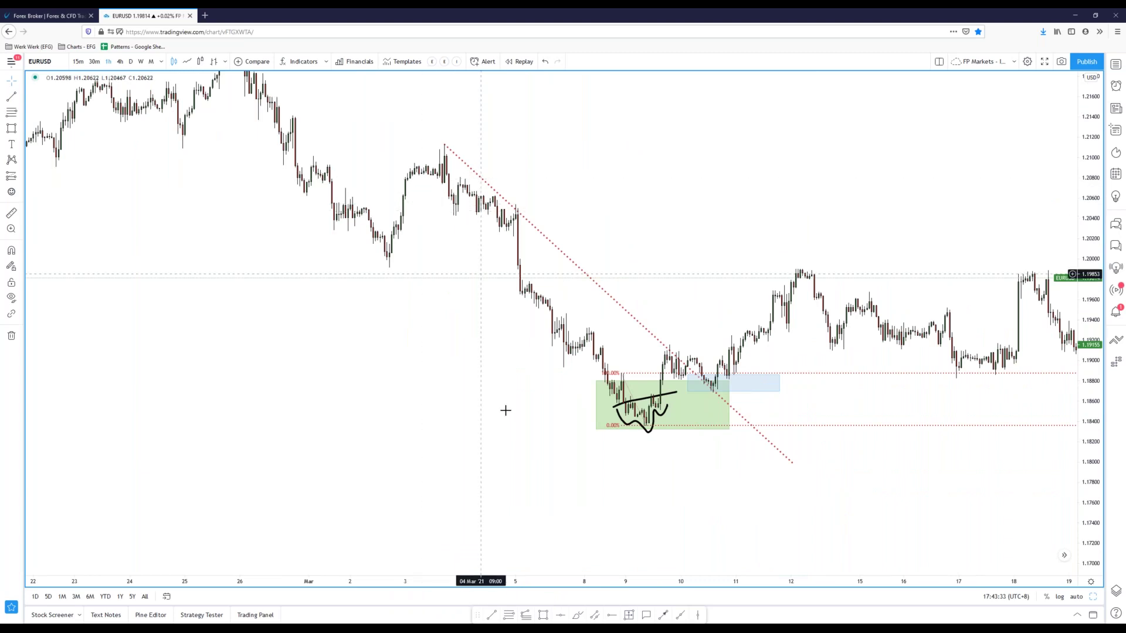
key(ctrl)
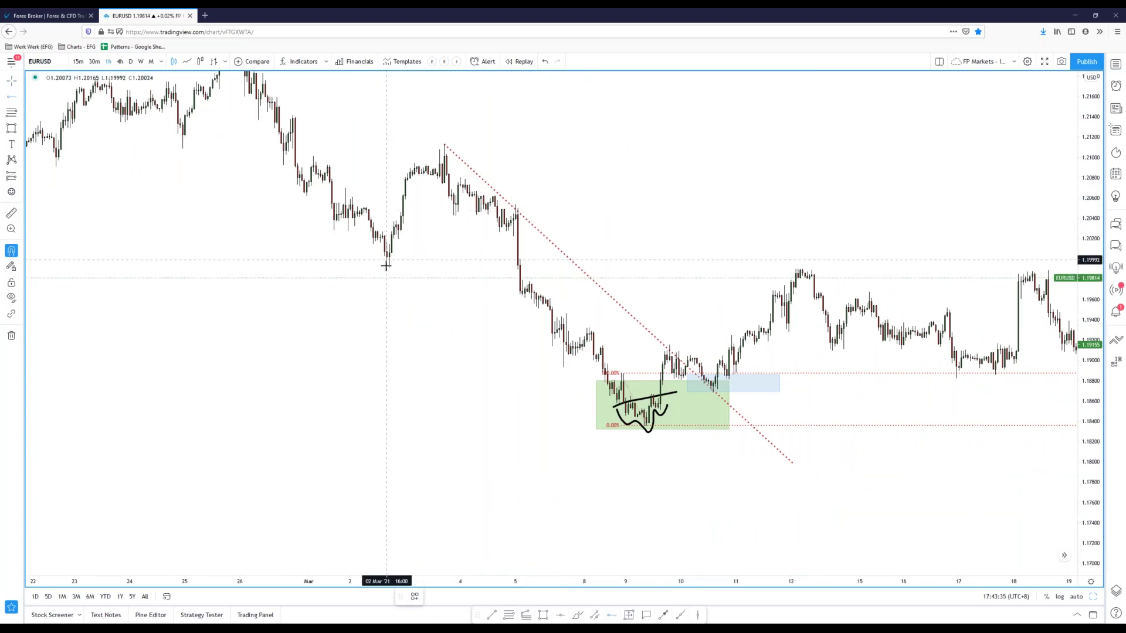
click(388, 269)
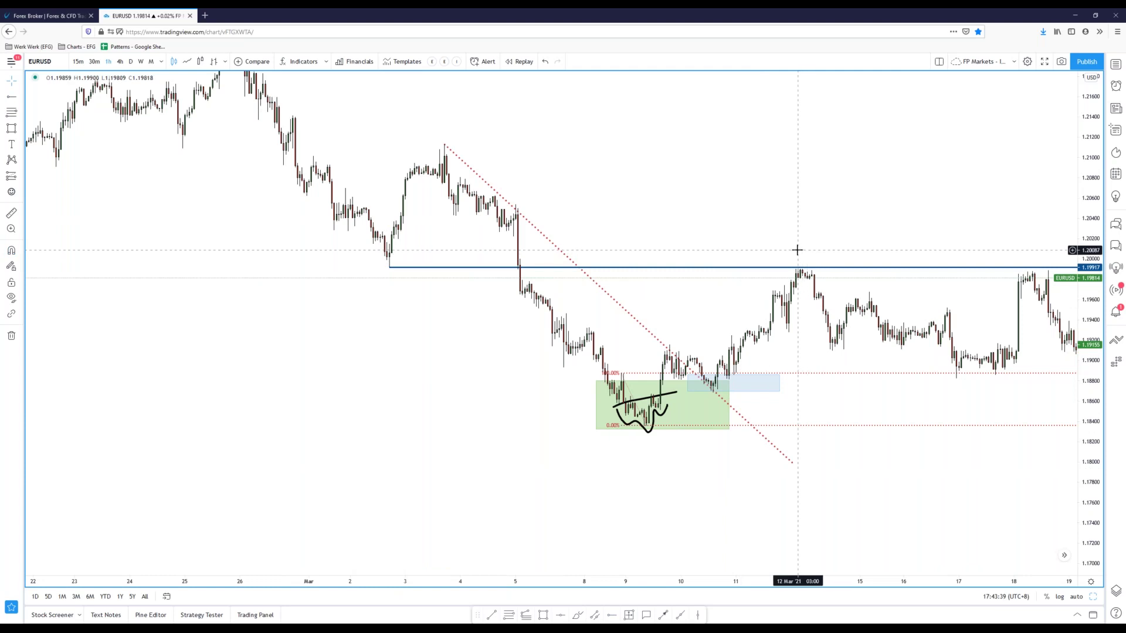
Step: Place a Fibonacci retracement from the 3 March 17:00 high near 1.2113 down to the 9 March low near 1.1838
click(508, 614)
key(ctrl)
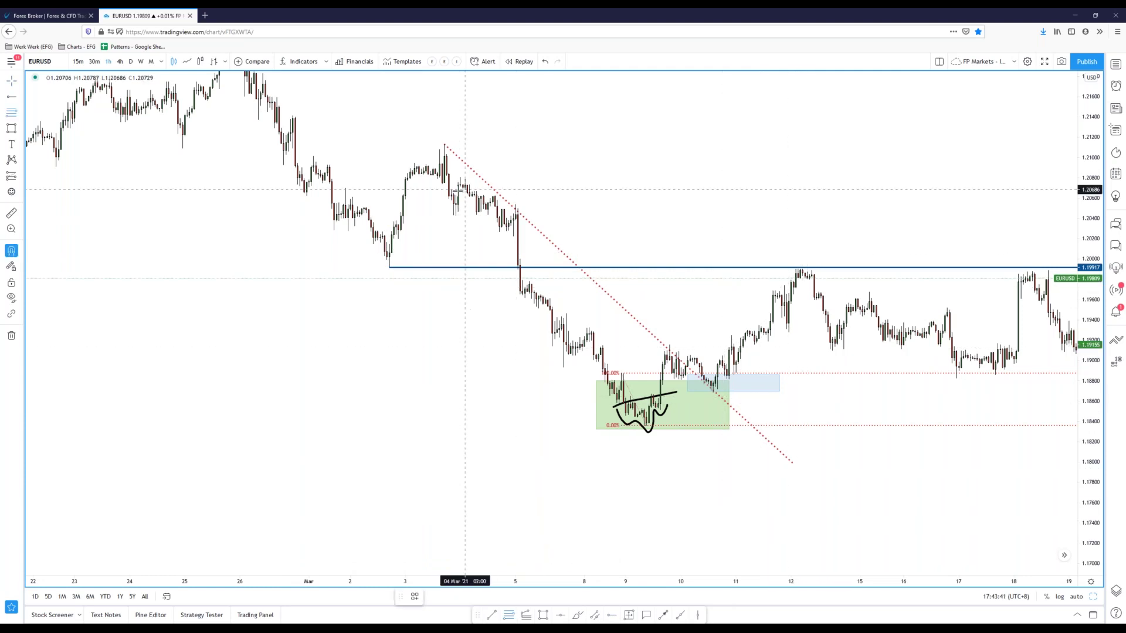
click(445, 126)
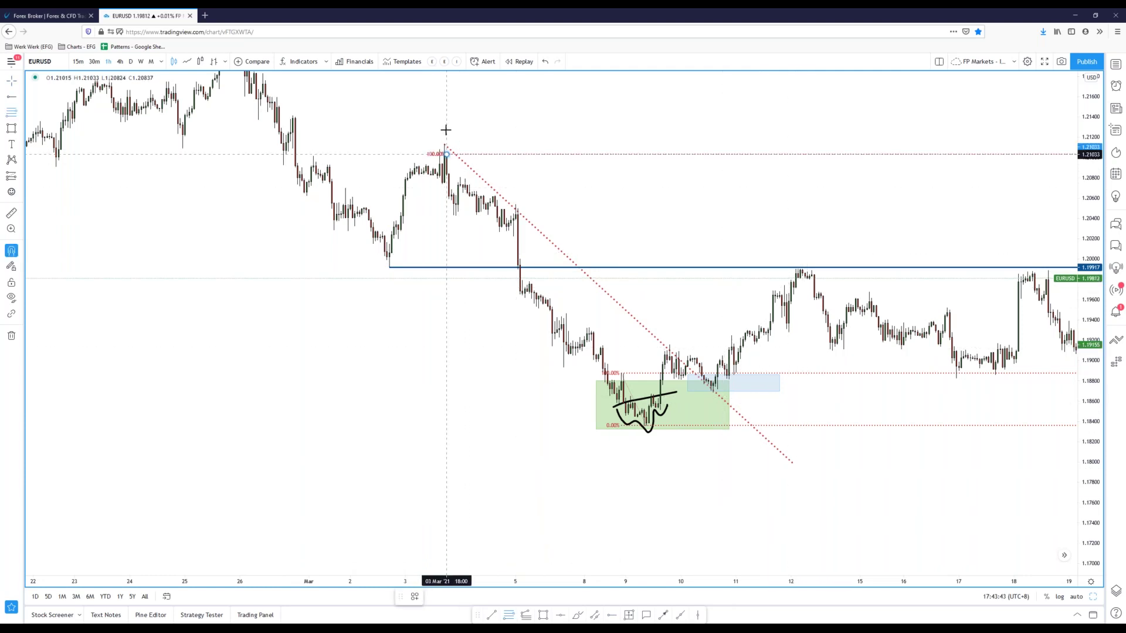
click(649, 445)
drag(446, 153, 444, 144)
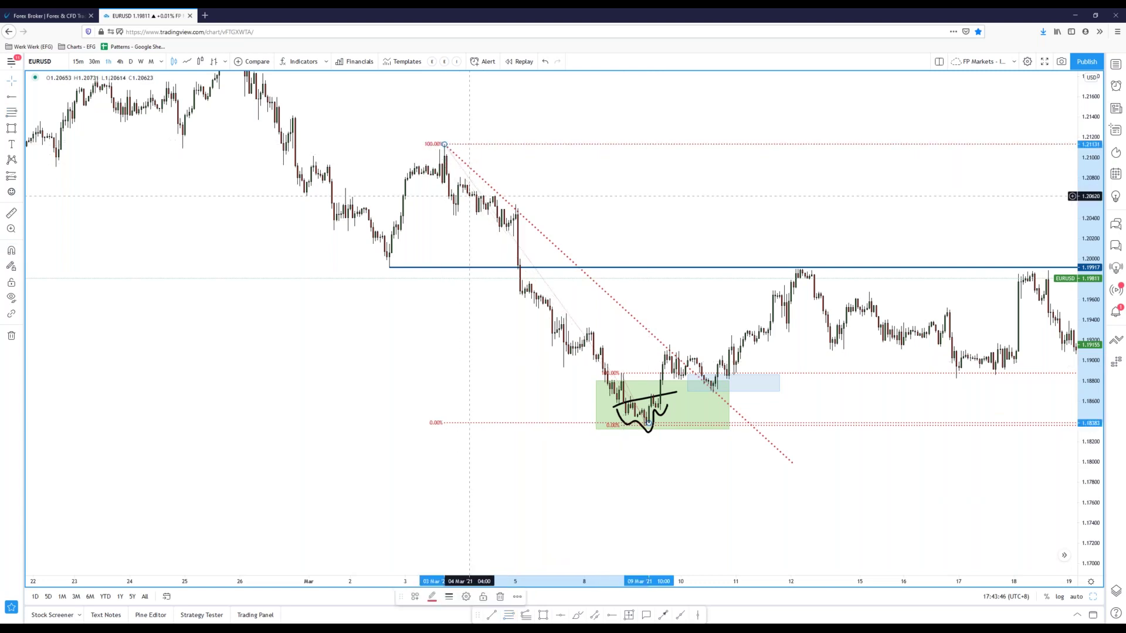
Step: Restyle the larger retracement in blue and show its intermediate levels, including 23.6%, 38.2%, 50%, 61.8%, 76.4% and 78.6%
click(415, 597)
click(467, 597)
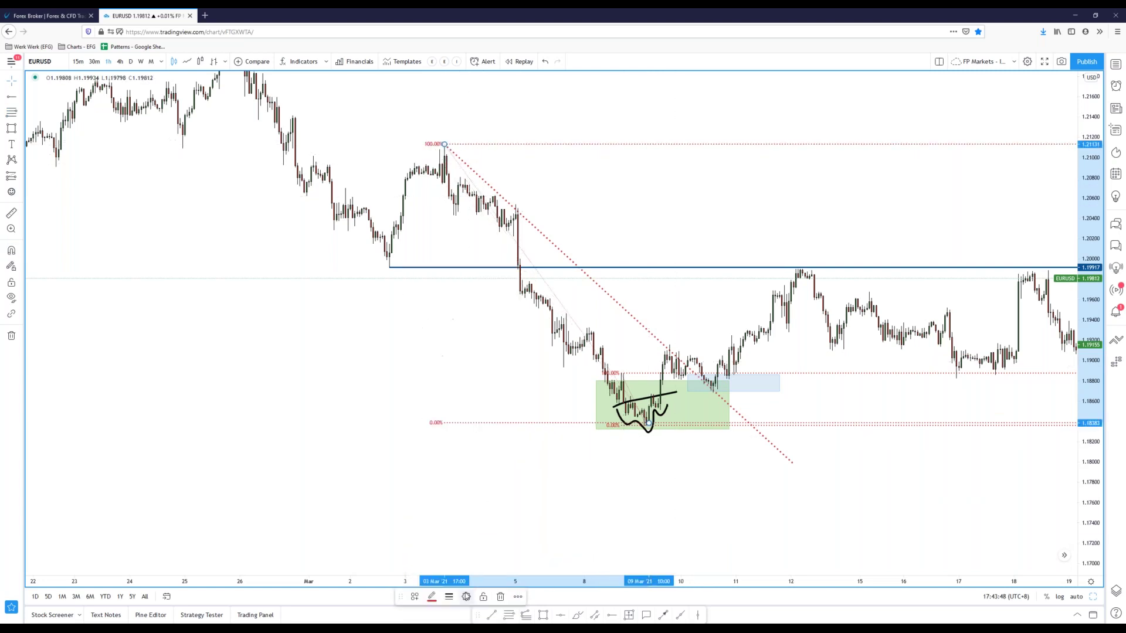
click(516, 438)
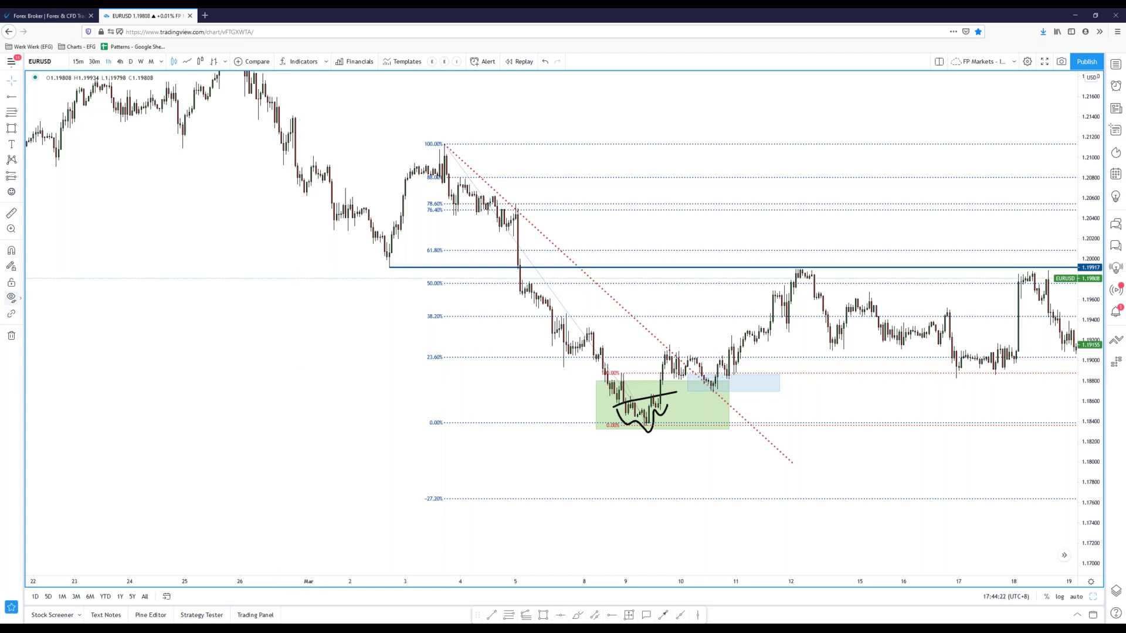
Step: Remove all drawings from the EURUSD chart and load the OANDA gold symbol XAUUSD
click(12, 337)
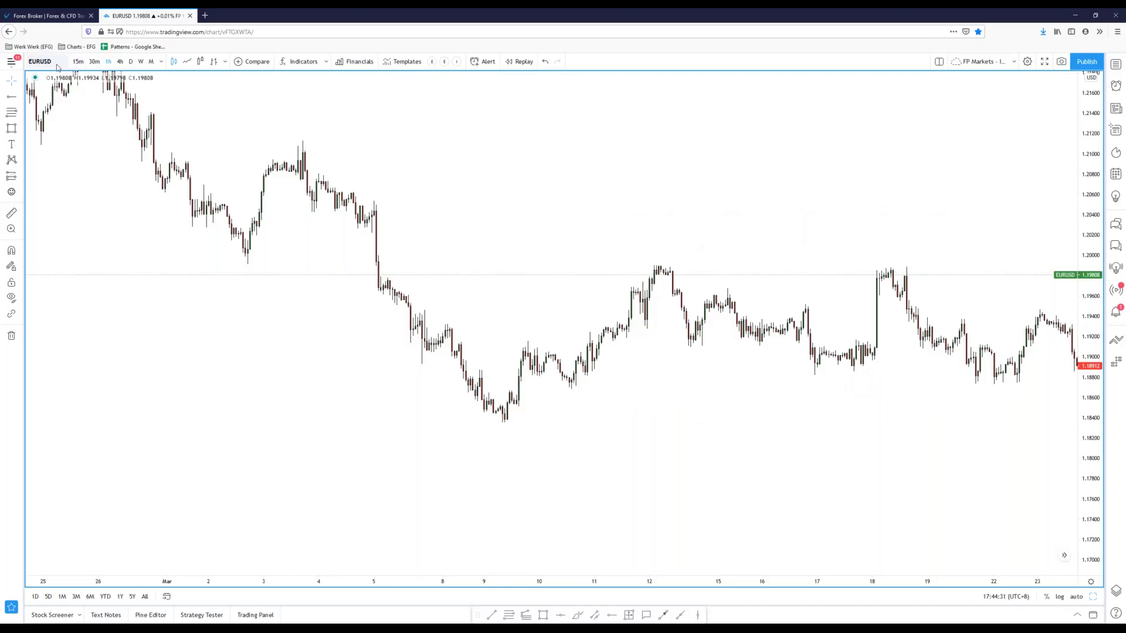
click(56, 65)
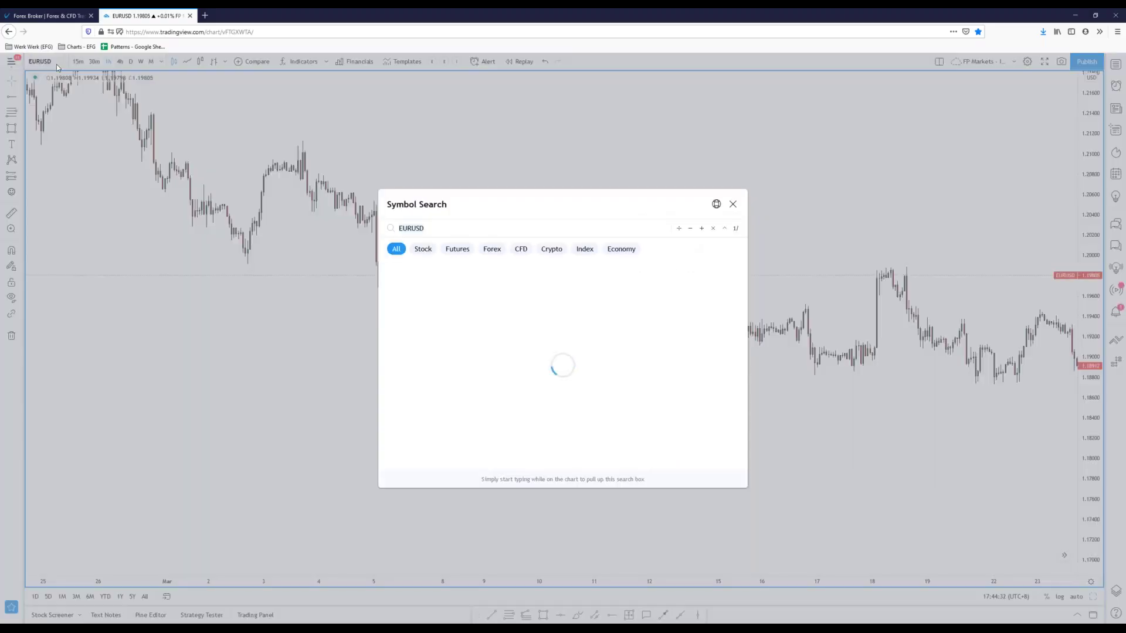
text(XAUUSD)
key(Down)
key(Down)
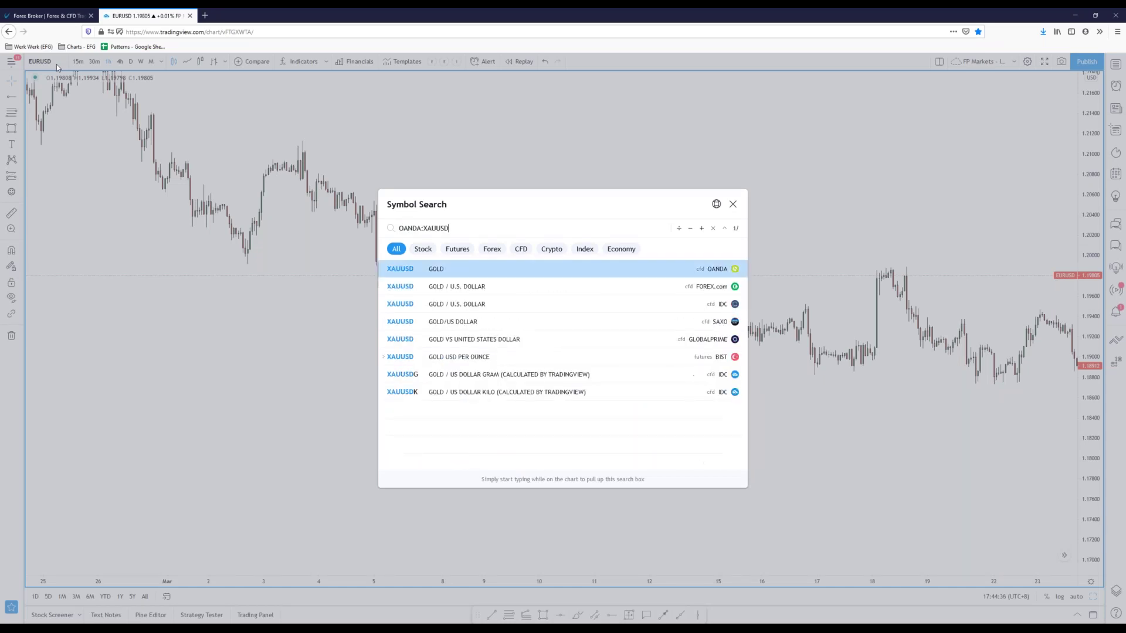
key(Return)
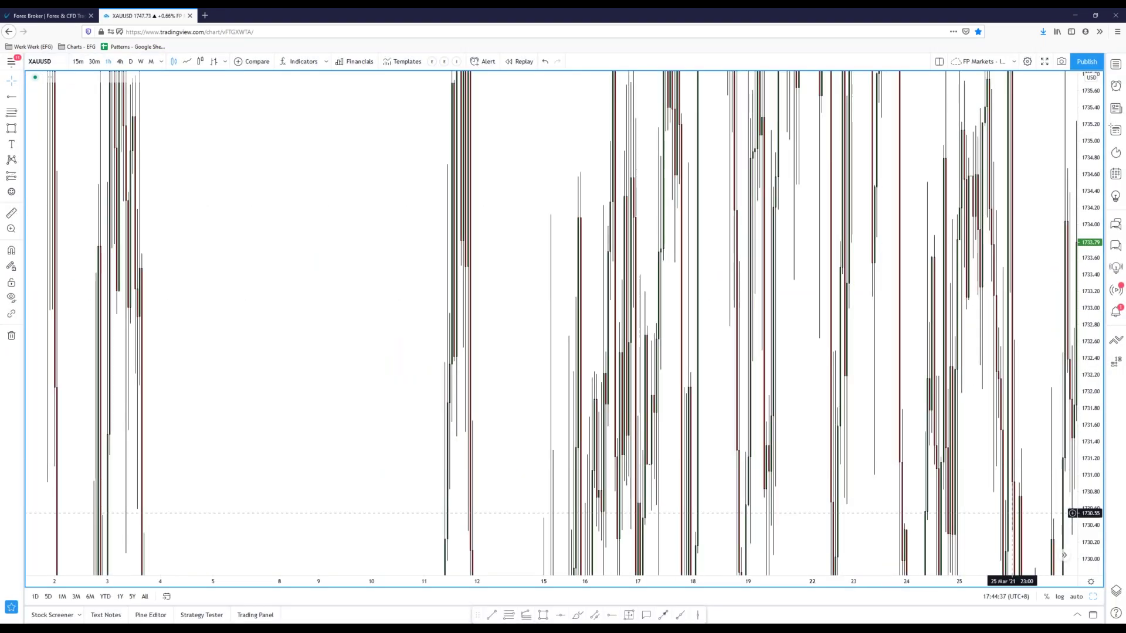
Step: Examine the gold price swings from early March to early April, including the 18 March high and the 31 March low
scroll(794, 427, up, 3)
drag(473, 420, 590, 410)
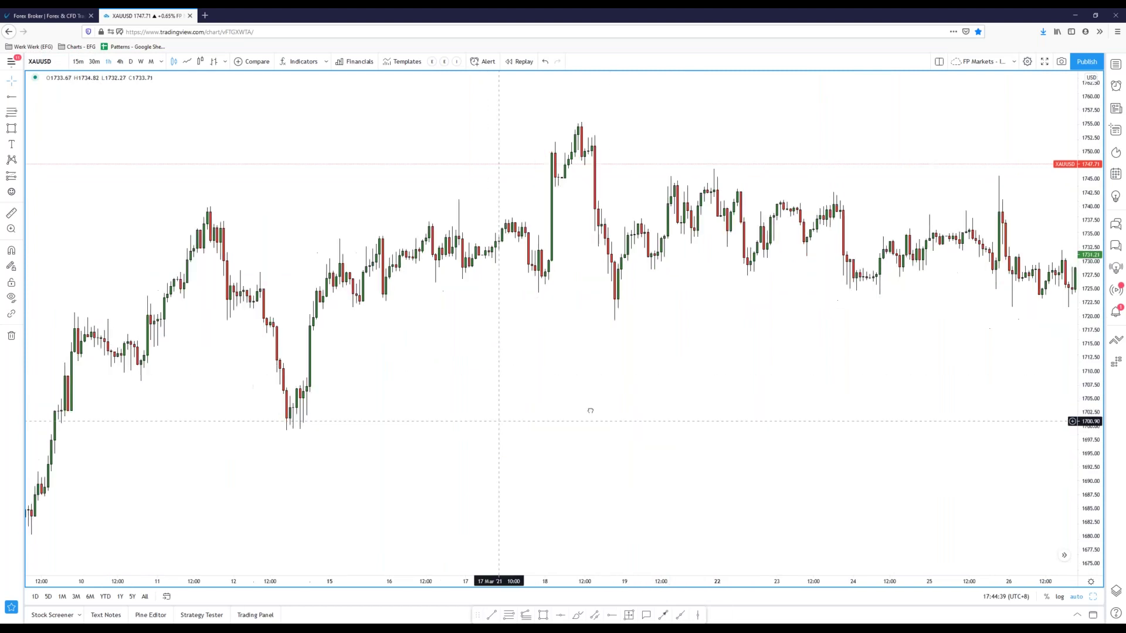
scroll(353, 448, left, 3)
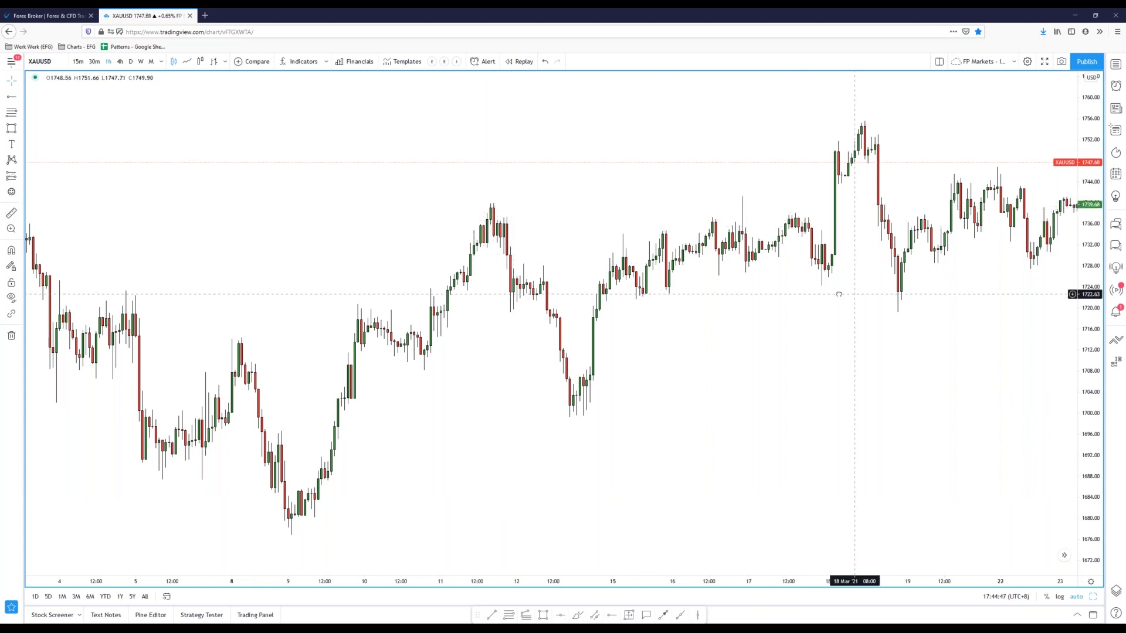
drag(839, 295, 733, 293)
drag(824, 174, 387, 364)
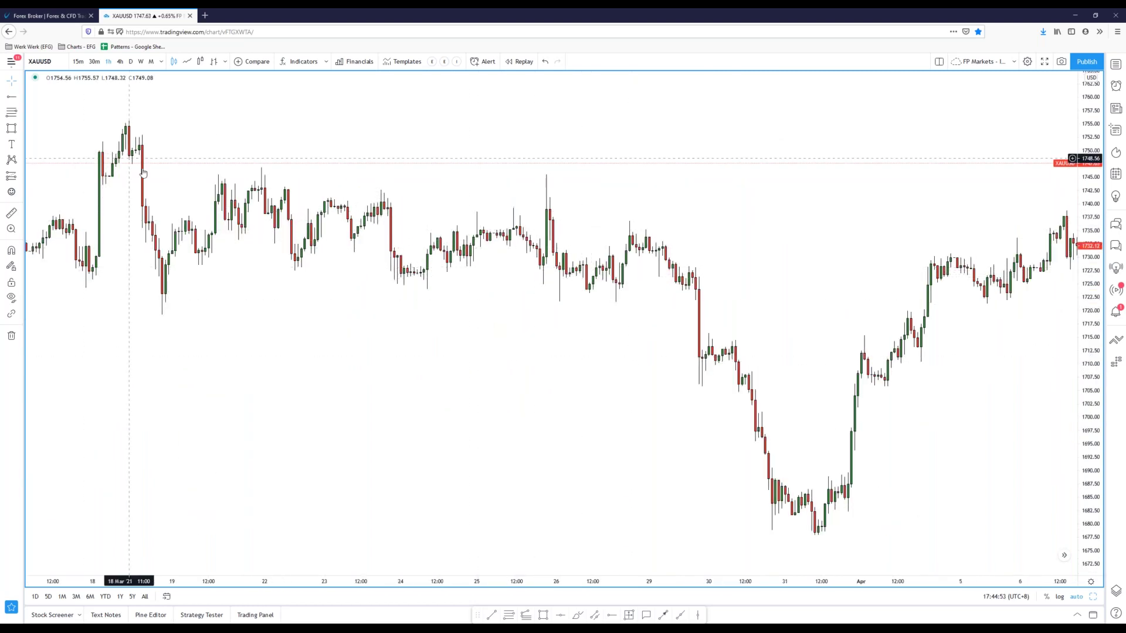
drag(803, 487, 658, 488)
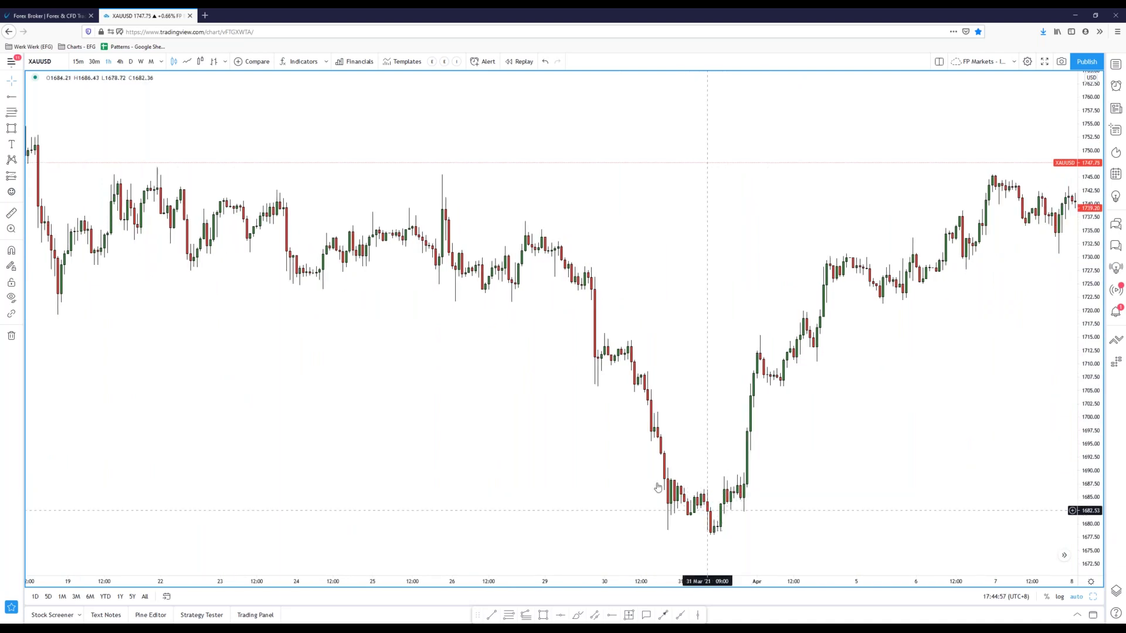
Step: Sketch an inverse head-and-shoulders outline with its neckline around the 31 March low, using the Brush
click(578, 615)
mouse_move(652, 489)
mouse_down()
mouse_move(708, 551)
mouse_move(763, 487)
mouse_up()
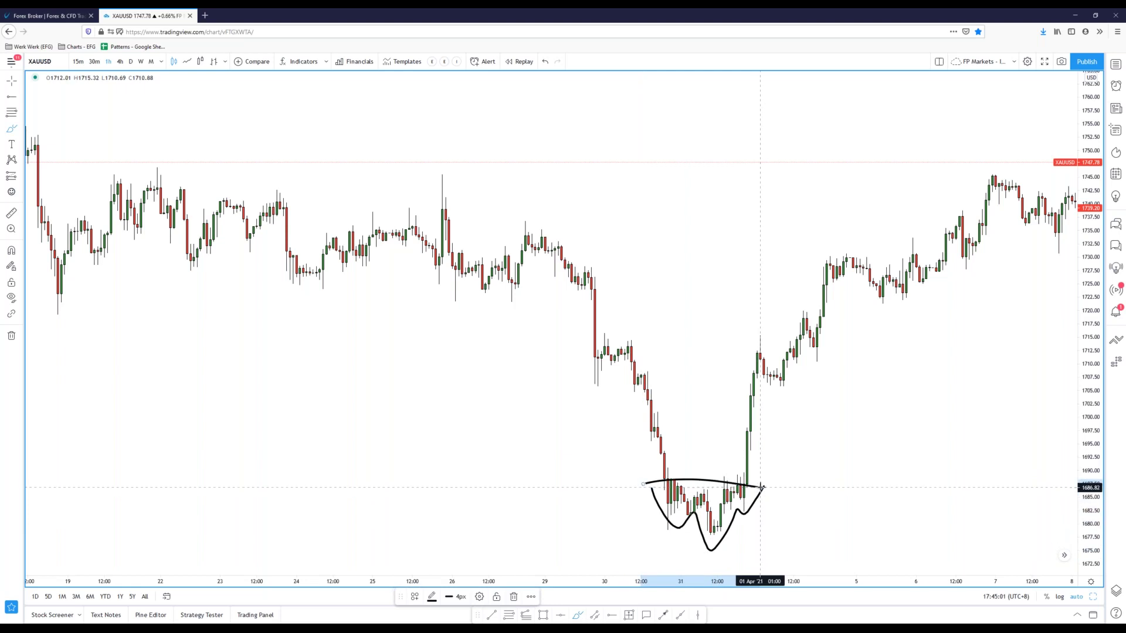
mouse_move(547, 220)
mouse_down()
mouse_move(704, 413)
mouse_move(803, 570)
mouse_up()
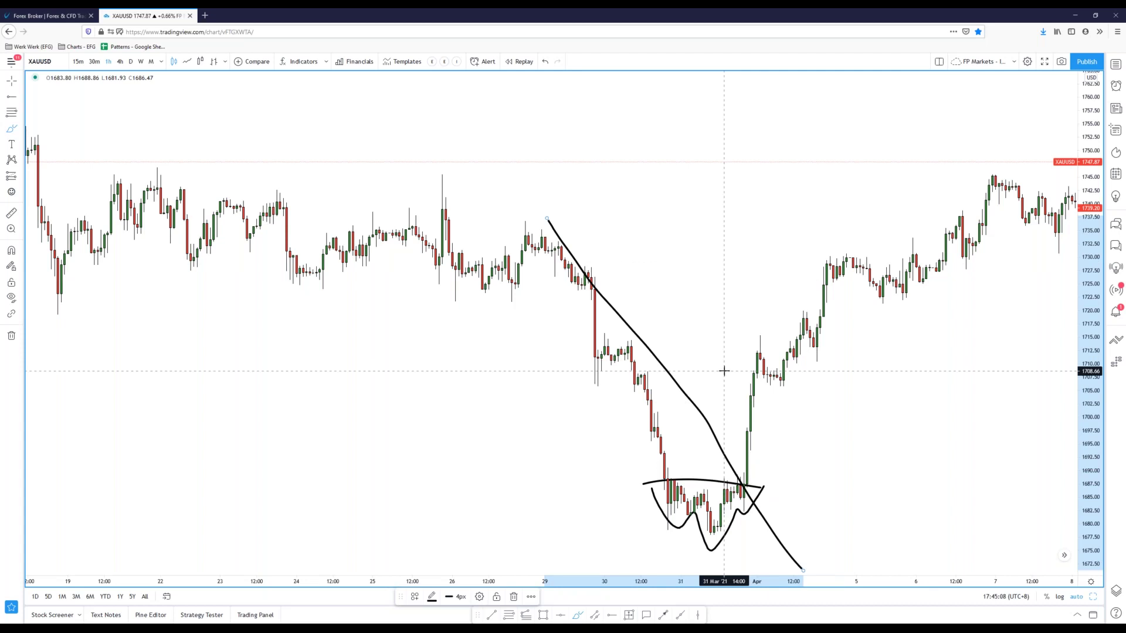
key(ctrl+z)
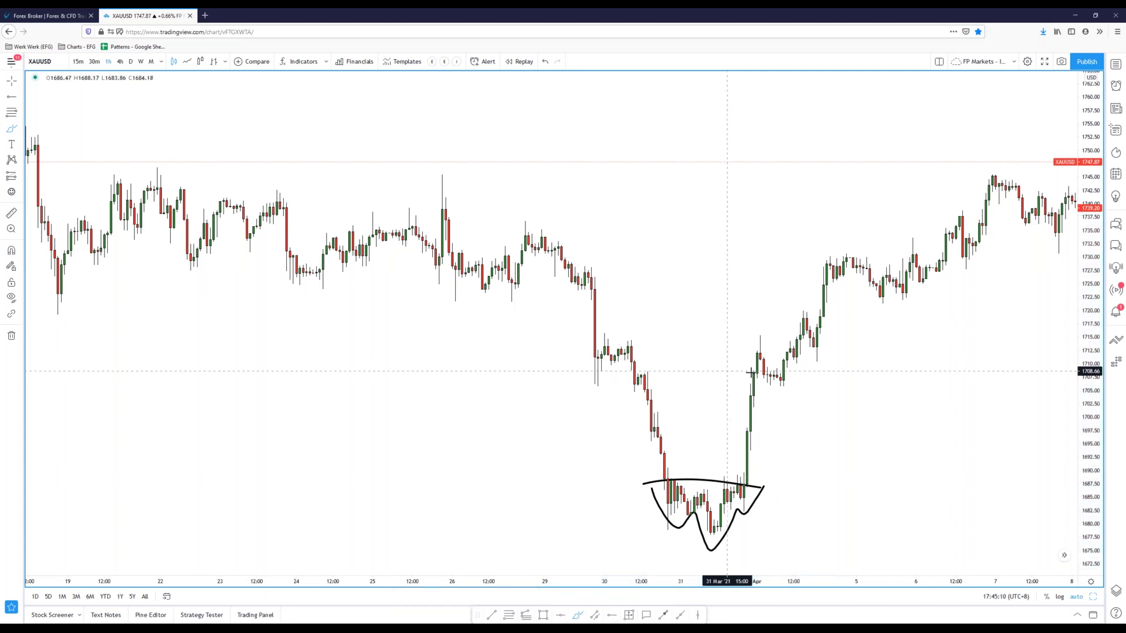
Step: Circle the pullback candles near 1714 on 1 April, after the rally from the low, with the Brush
drag(832, 384, 565, 388)
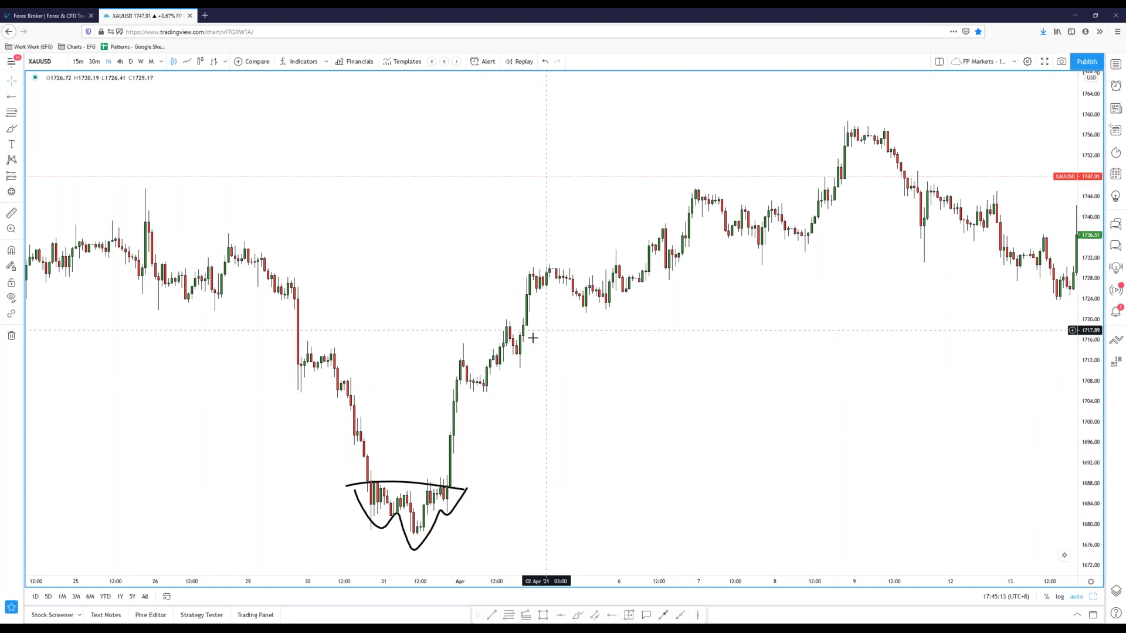
click(578, 615)
mouse_move(517, 337)
mouse_down()
mouse_move(501, 366)
mouse_move(520, 338)
mouse_up()
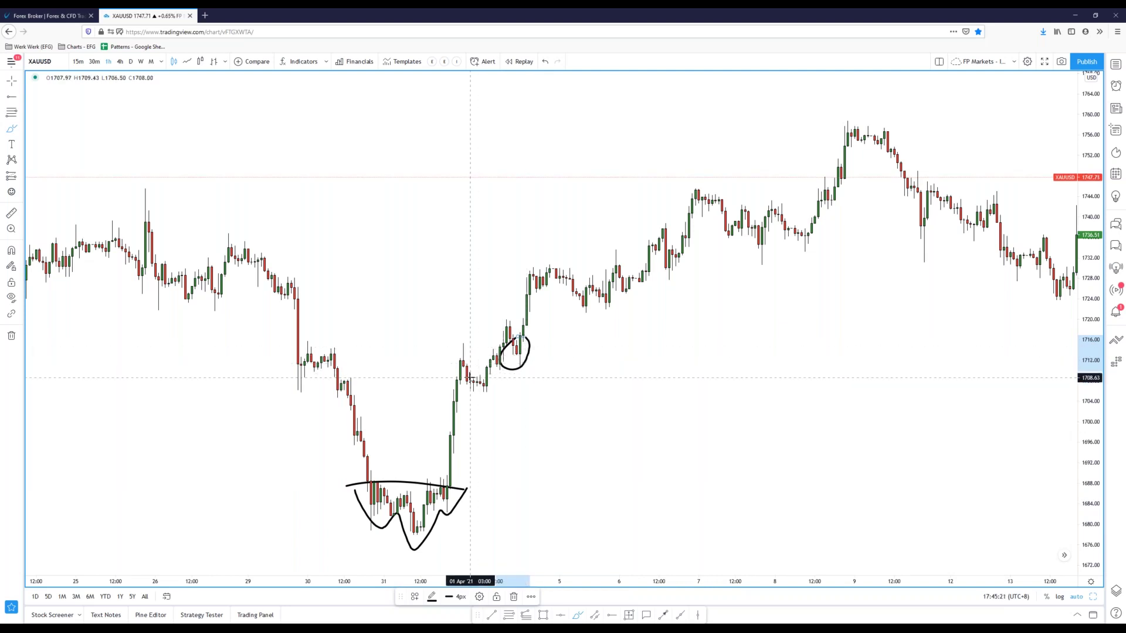
drag(443, 243, 493, 319)
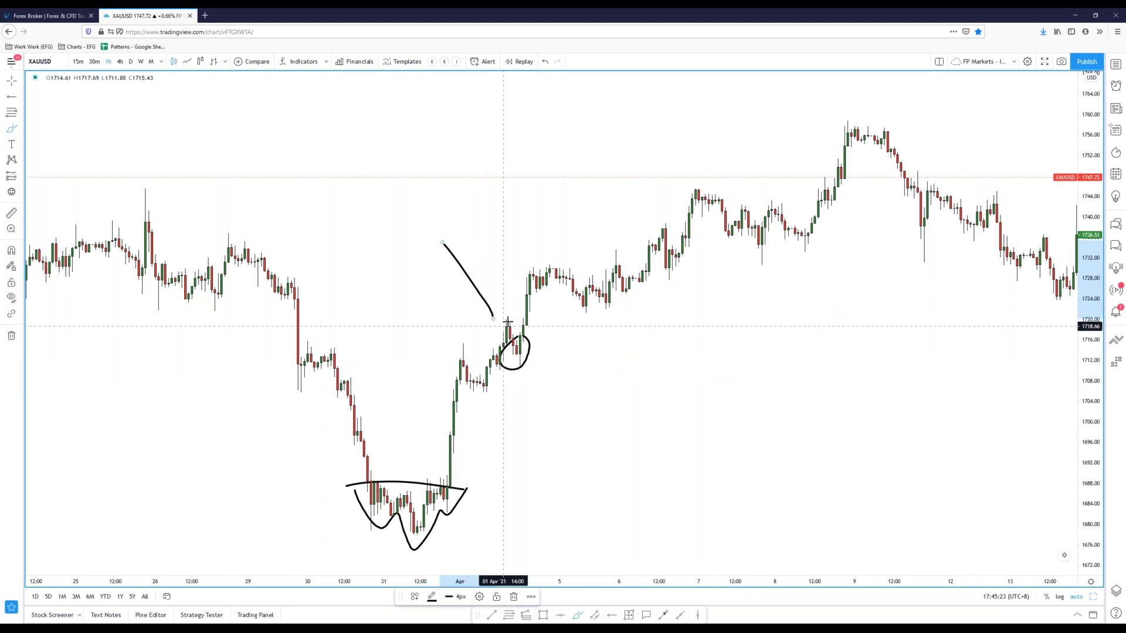
key(ctrl+z)
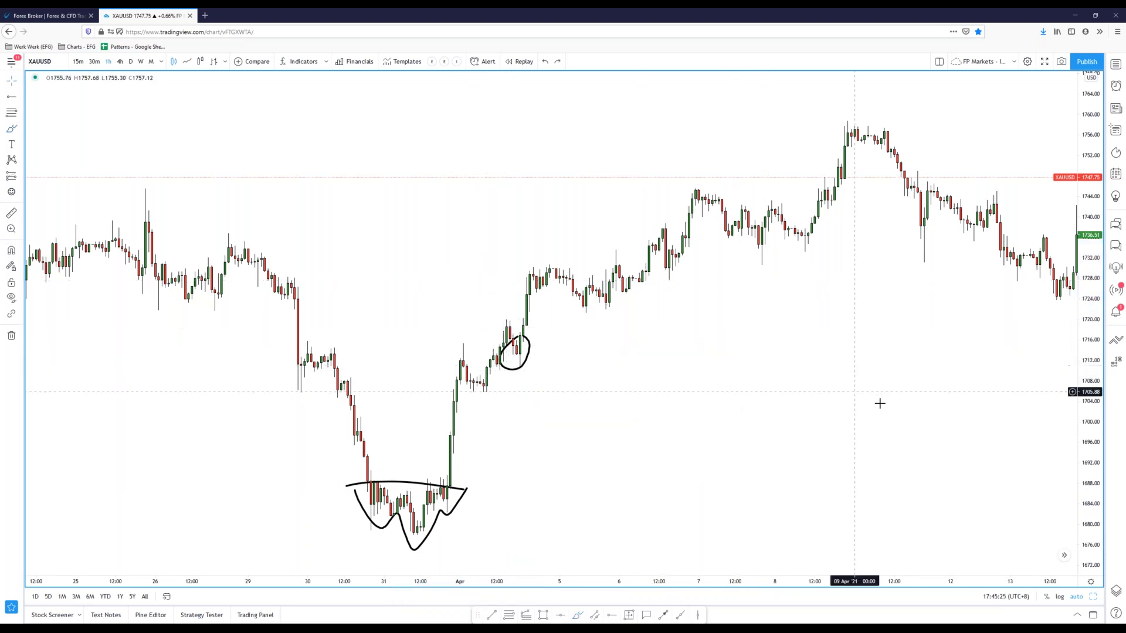
Step: Try circling the candles at the 13 April low and the neighbouring candle pair before the sharp rise, and undo both circles
scroll(880, 403, right, 10)
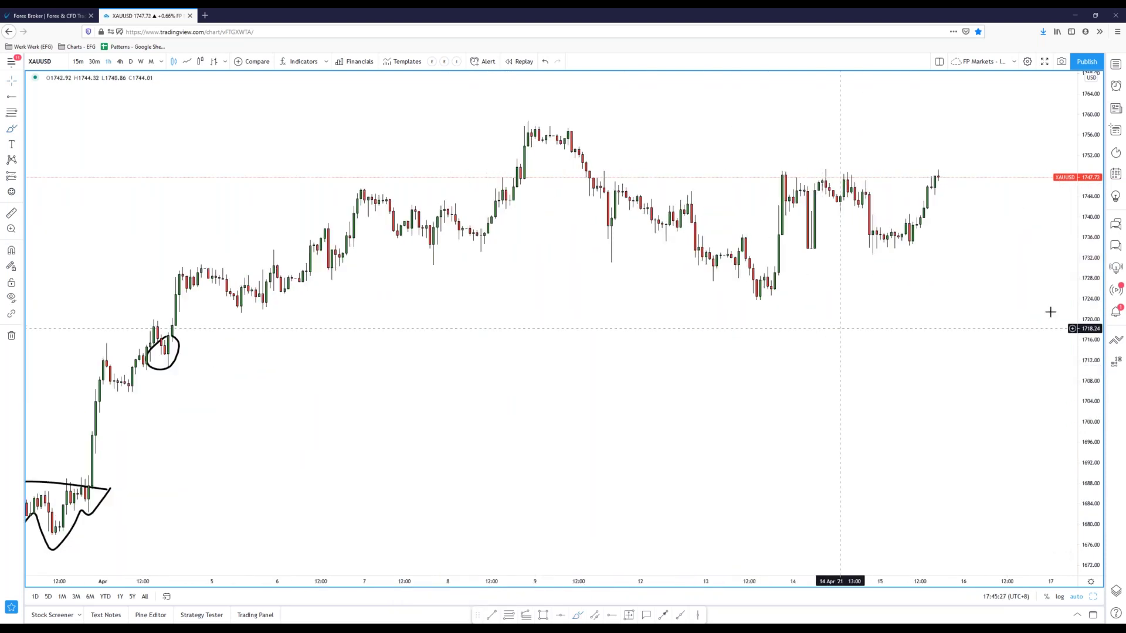
scroll(880, 297, right, 3)
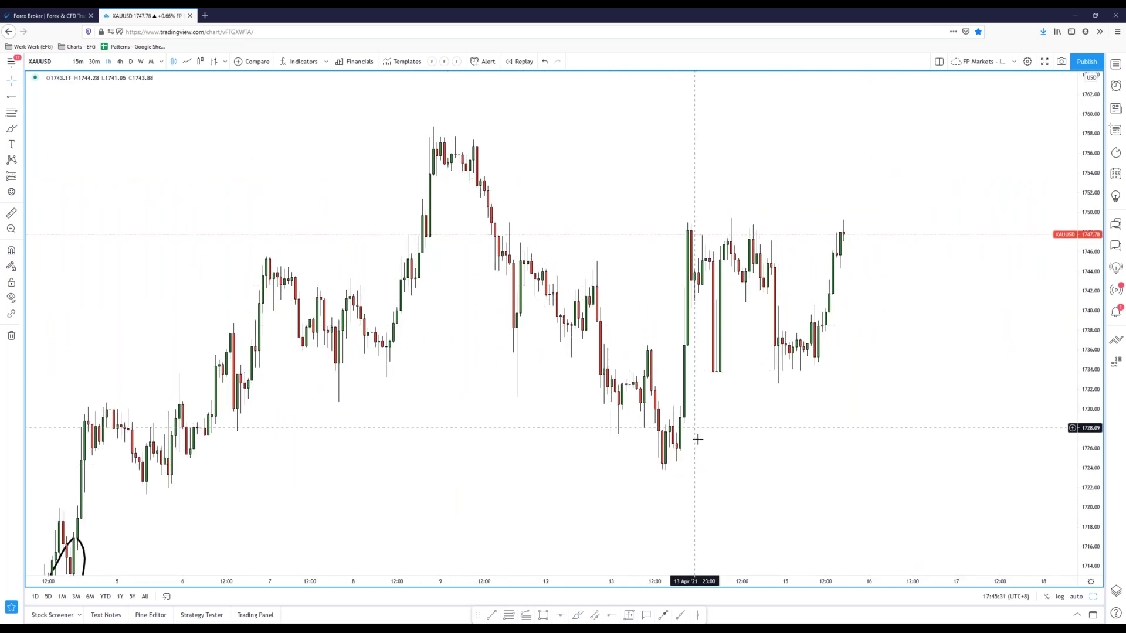
scroll(698, 439, up, 8)
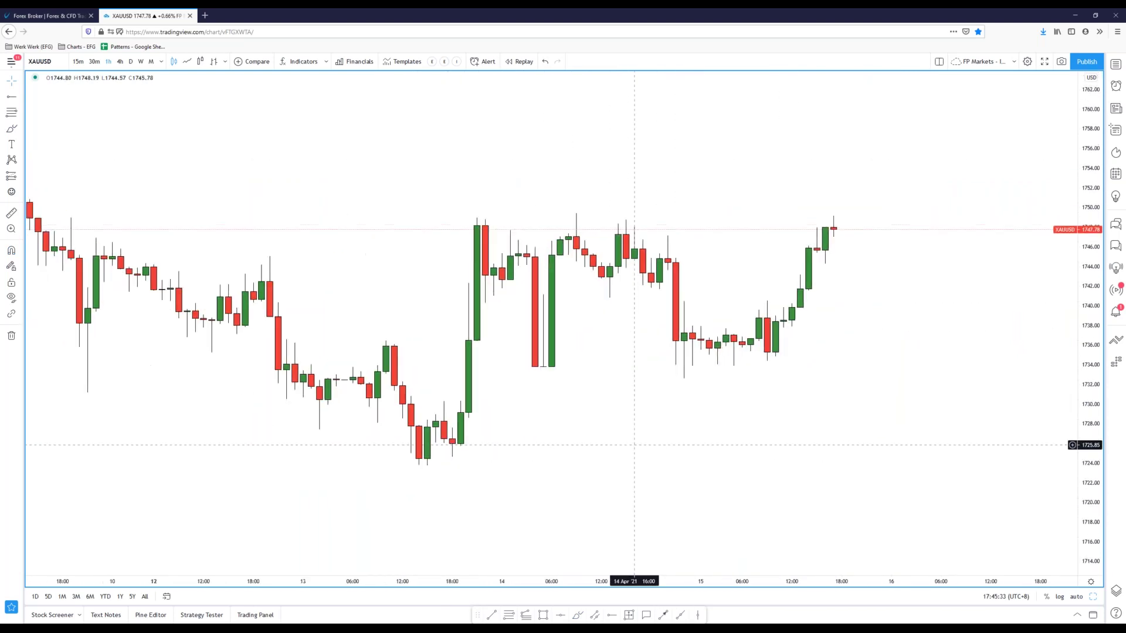
drag(546, 427, 634, 414)
drag(1088, 457, 1088, 350)
drag(846, 439, 863, 385)
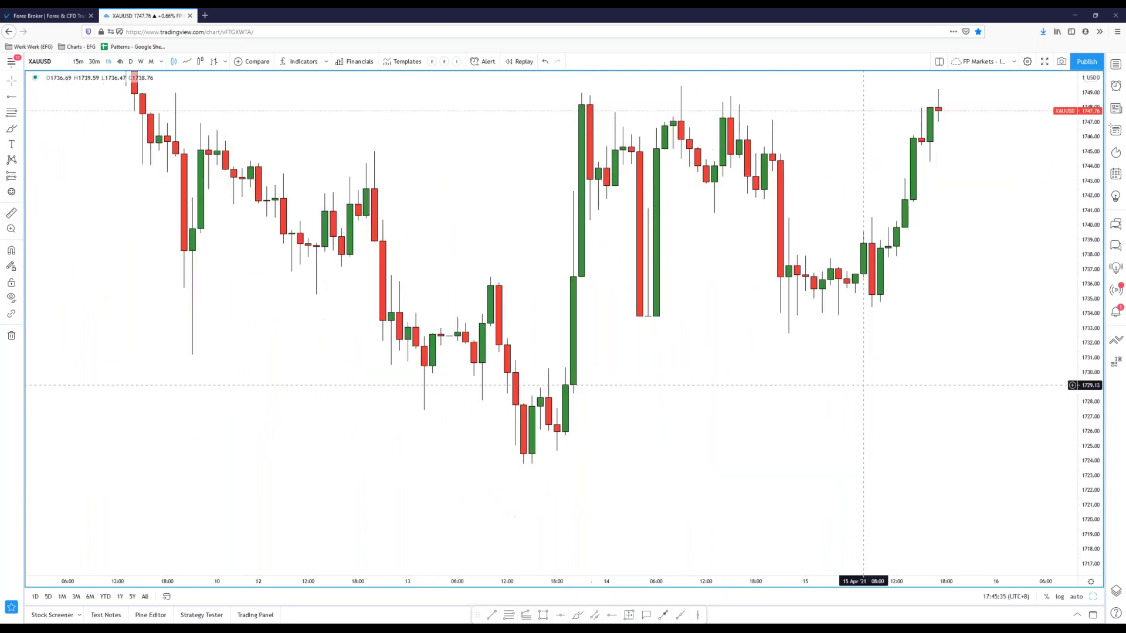
click(577, 615)
mouse_move(530, 439)
mouse_down()
mouse_move(520, 480)
mouse_move(542, 464)
mouse_move(532, 447)
mouse_up()
mouse_move(564, 374)
mouse_down()
mouse_move(564, 447)
mouse_move(565, 372)
mouse_up()
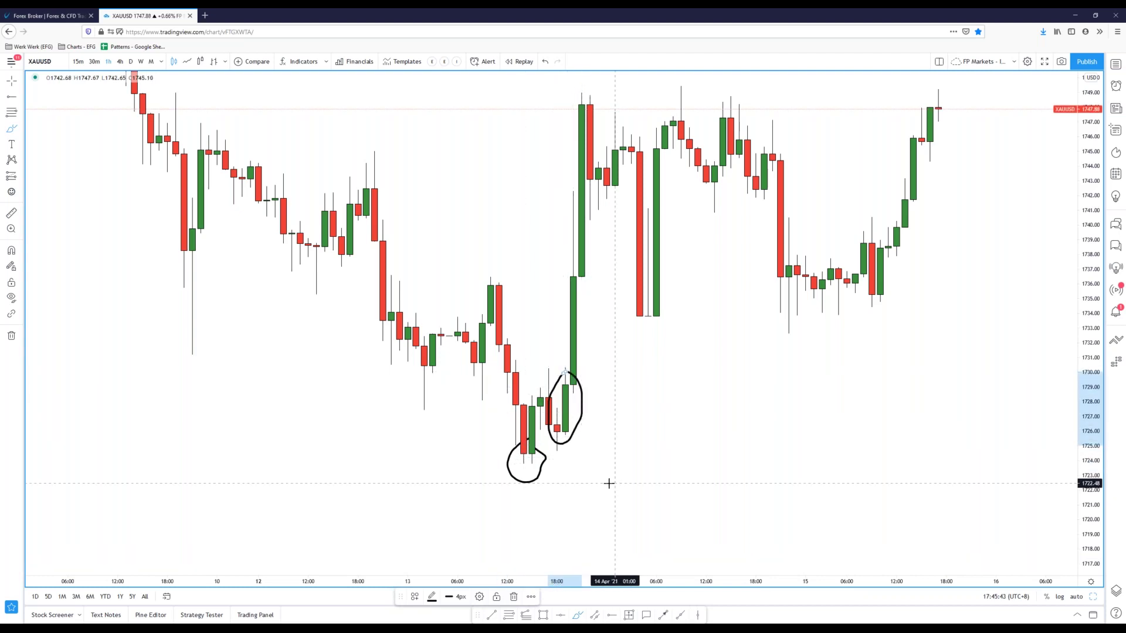
key(ctrl+z)
key(ctrl+z)
key(ctrl+z)
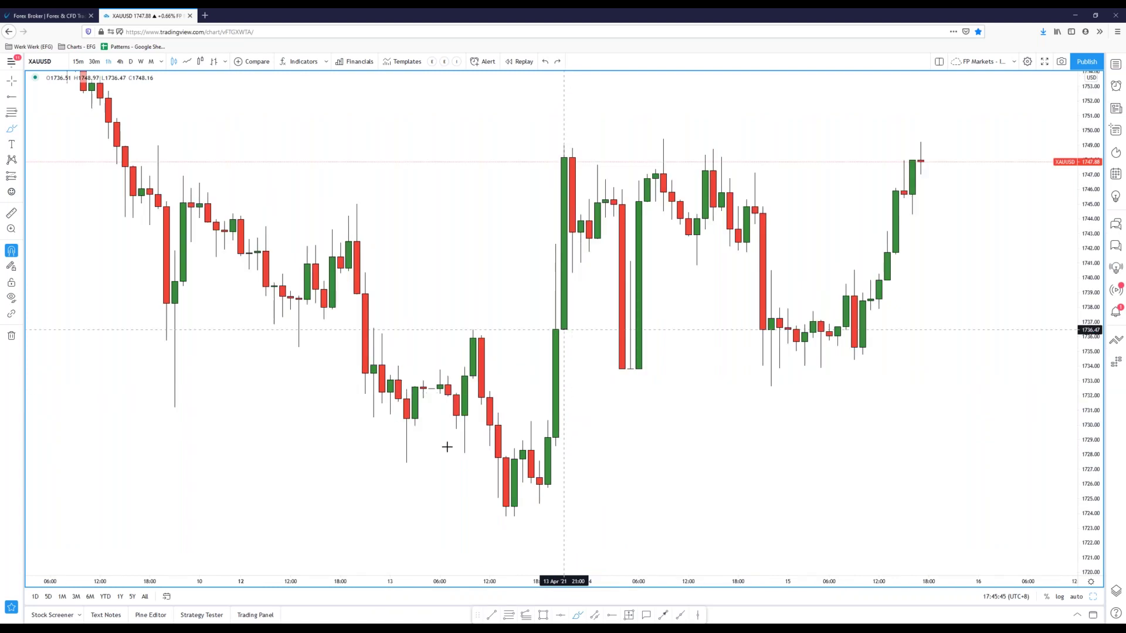
Step: Load the Tesla stock symbol TSLA and switch the chart to the daily timeframe
click(58, 69)
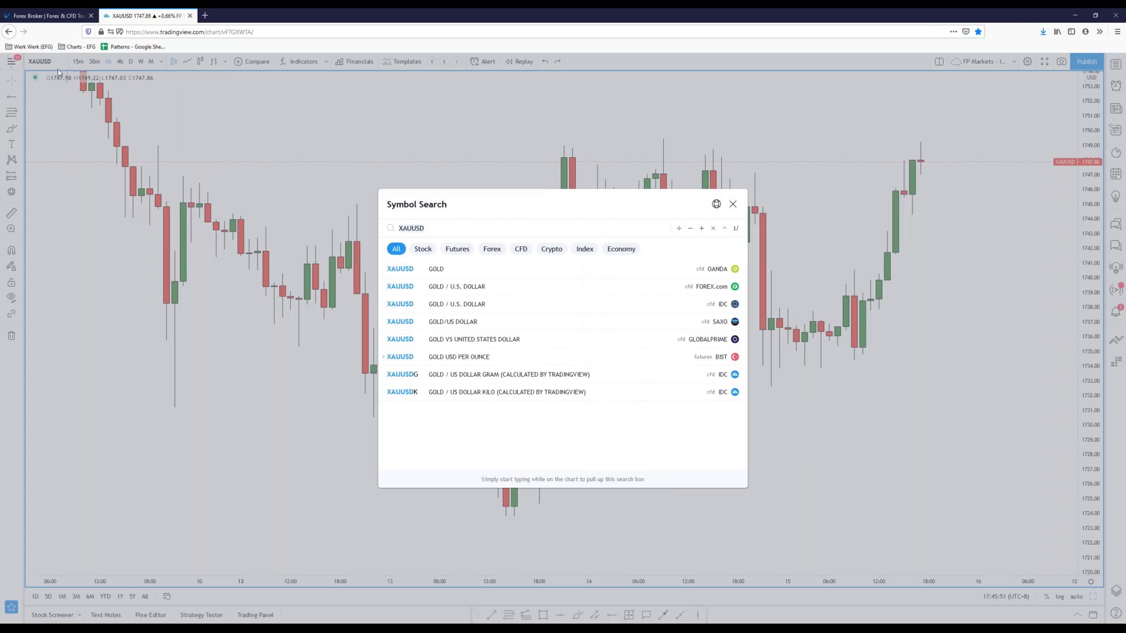
text(TSLA)
key(Down)
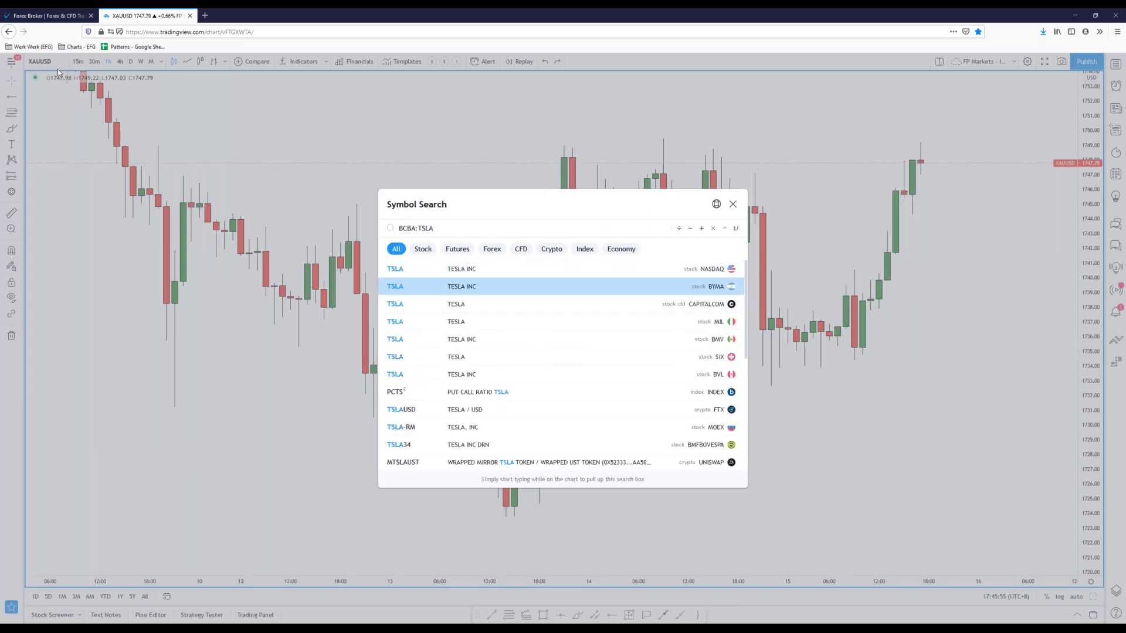
key(Return)
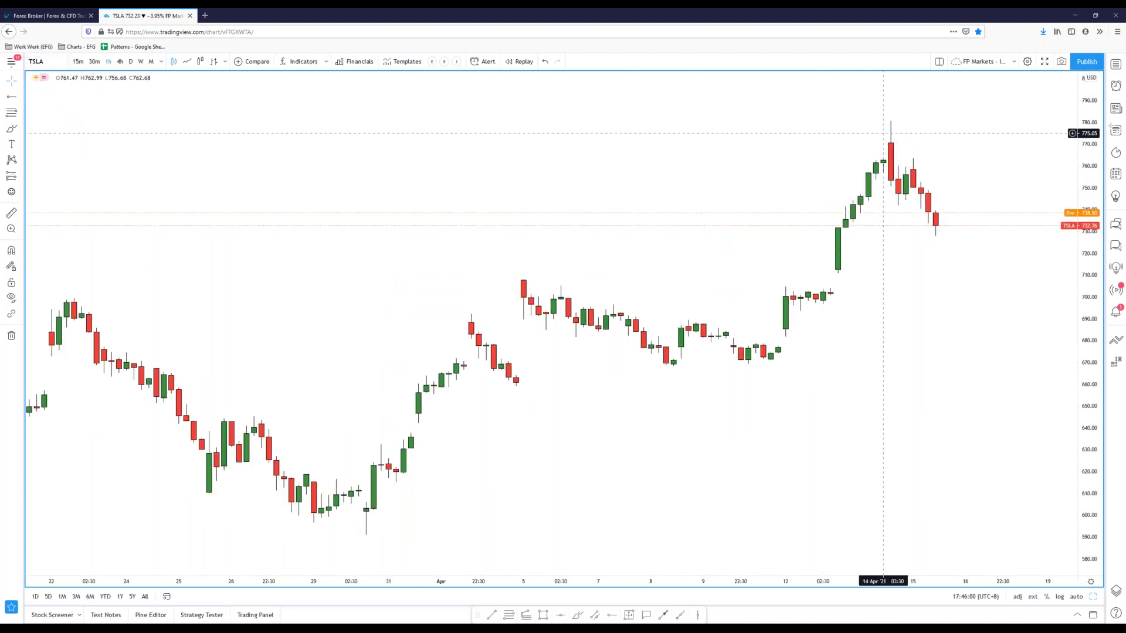
click(130, 61)
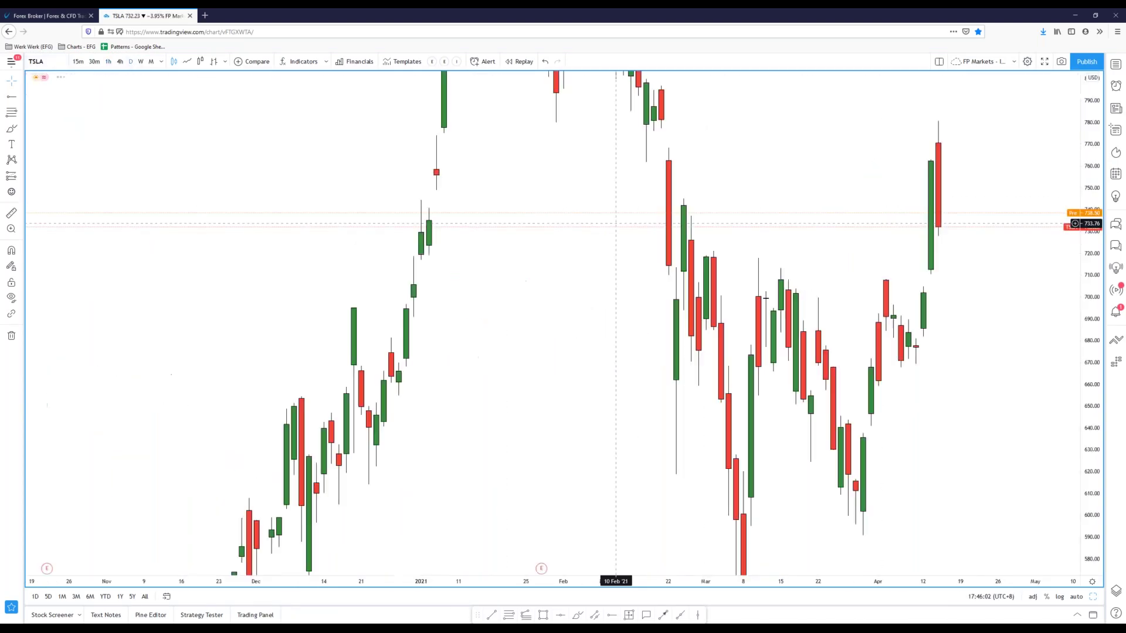
Step: Review Tesla's daily price swings from mid-2020 to April 2021 and switch the chart to the weekly timeframe
scroll(1050, 328, down, 8)
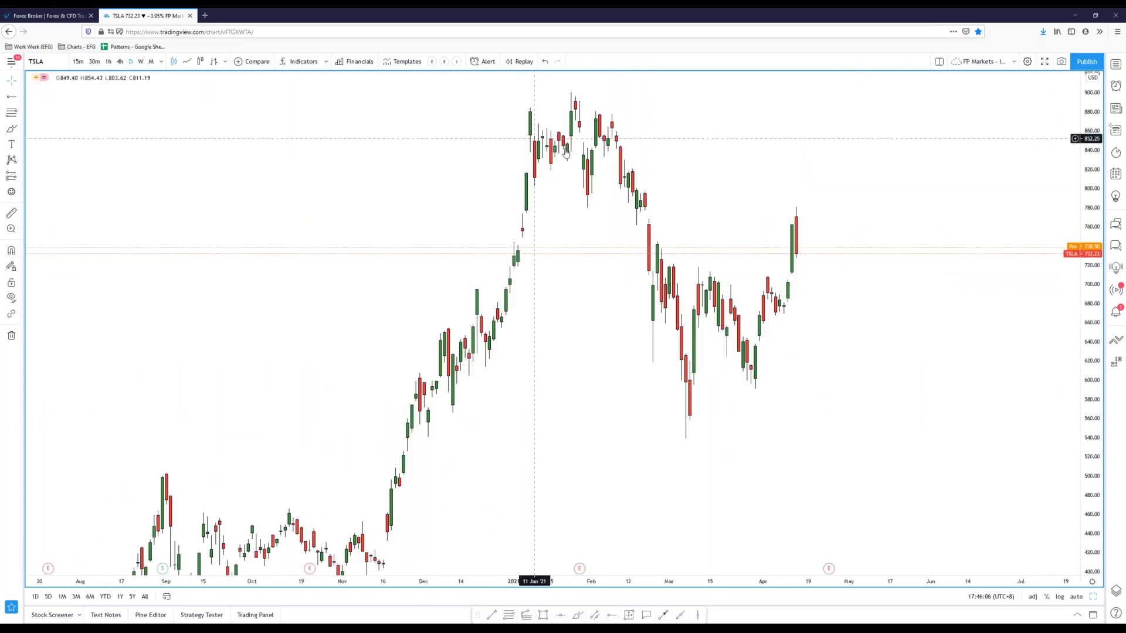
drag(581, 382, 589, 291)
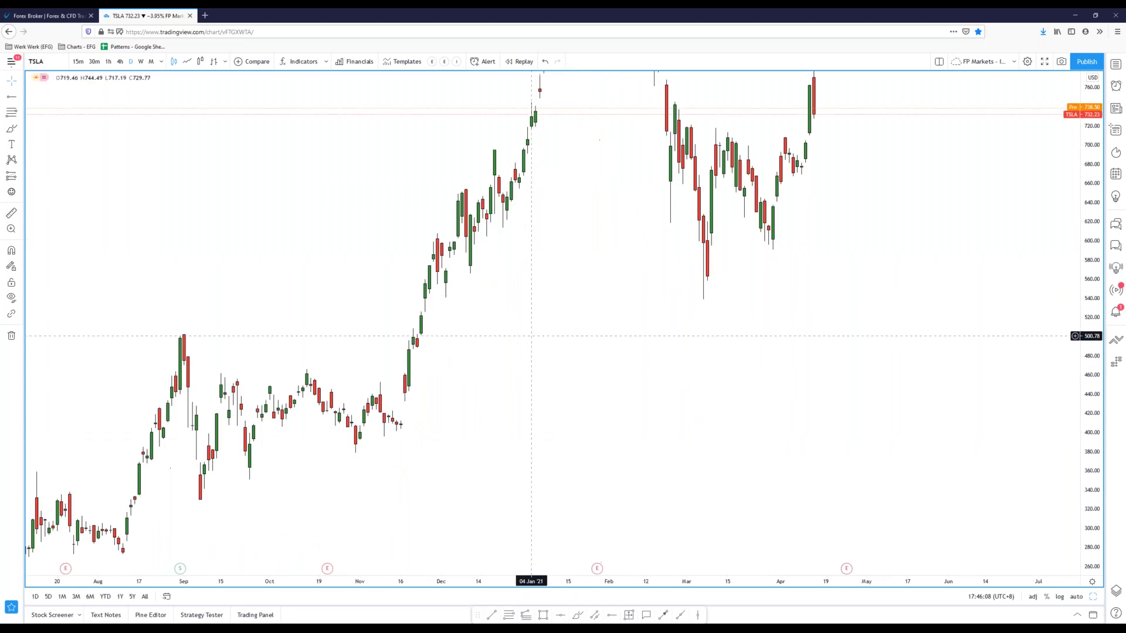
drag(374, 309, 412, 319)
drag(307, 311, 511, 169)
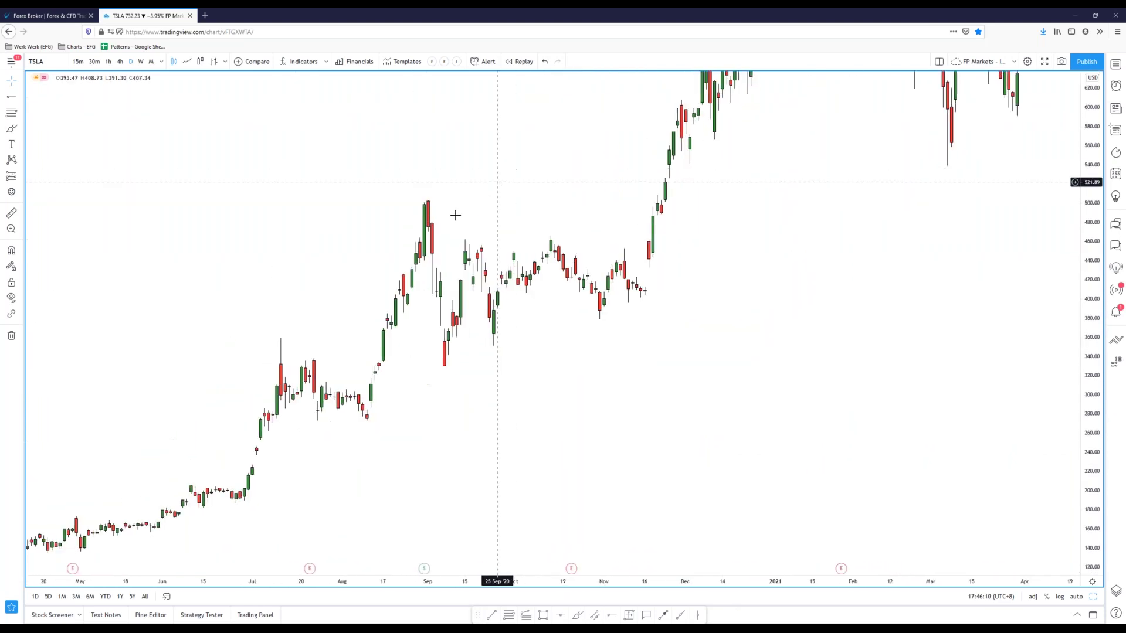
scroll(319, 382, up, 1)
drag(338, 381, 164, 94)
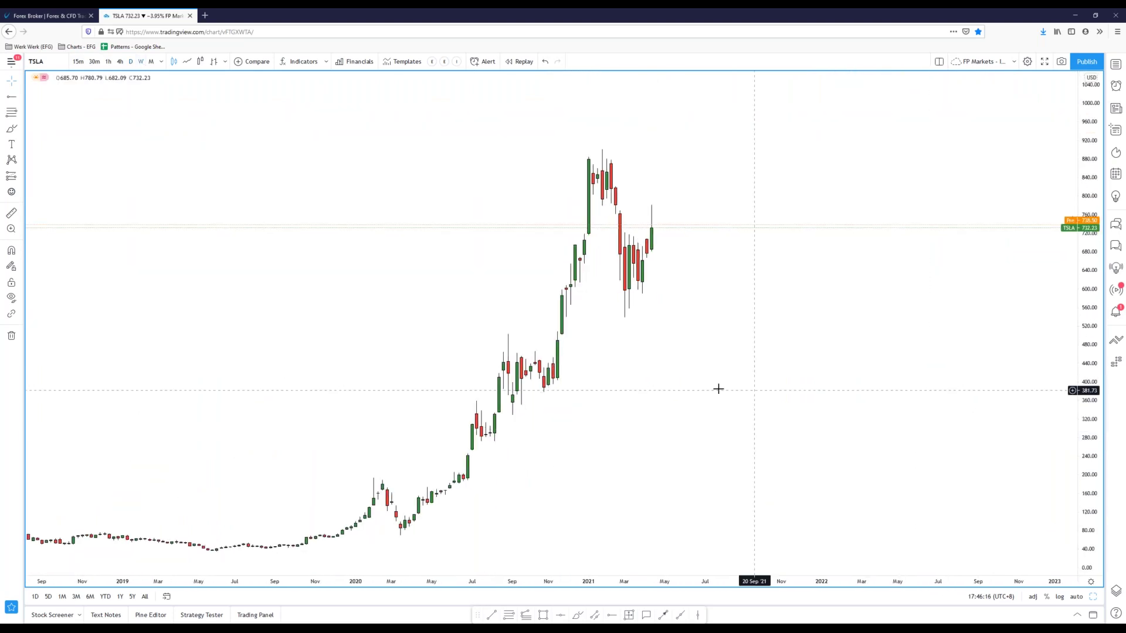
Step: Examine Tesla's weekly candles around the January–February 2021 top and the following drop into March
drag(672, 409, 701, 390)
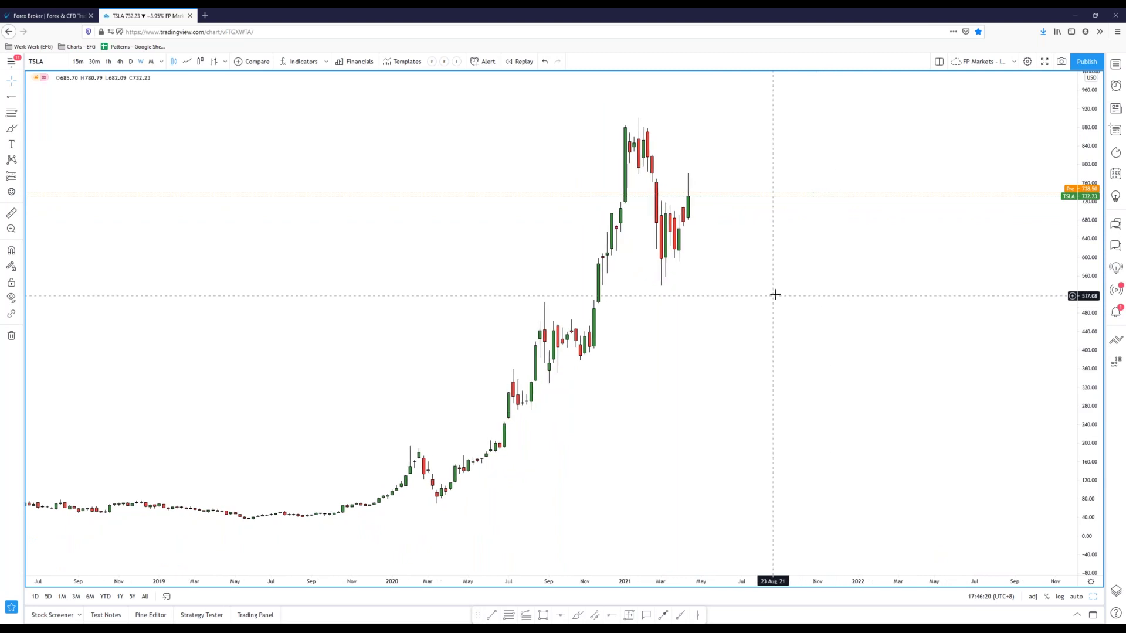
scroll(736, 231, up, 5)
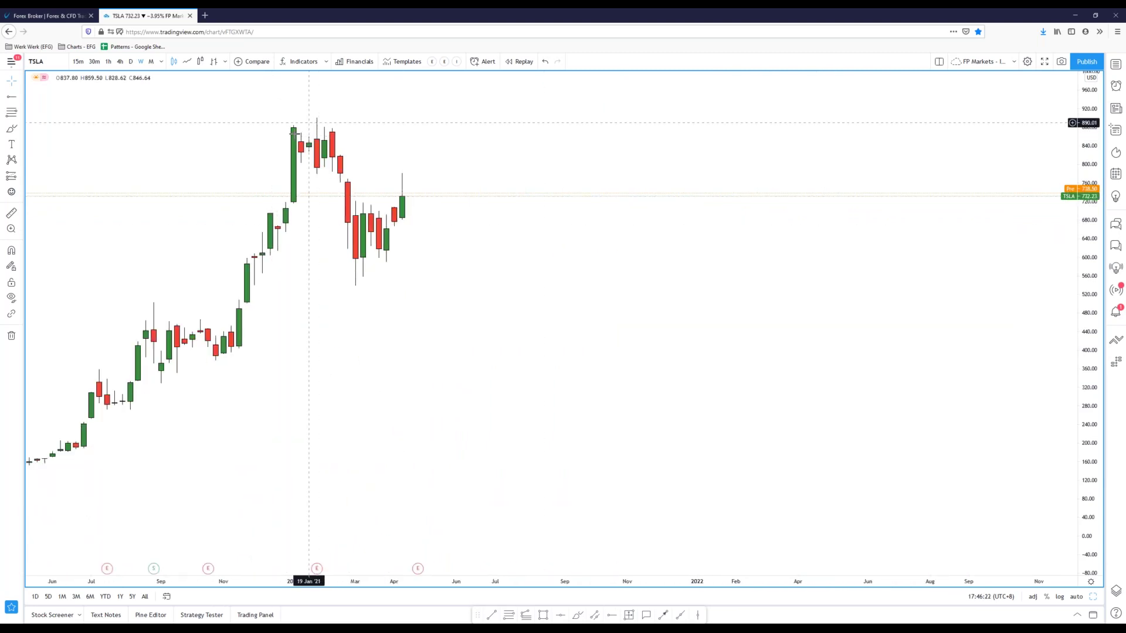
drag(340, 218, 425, 264)
scroll(352, 247, up, 3)
drag(331, 245, 781, 247)
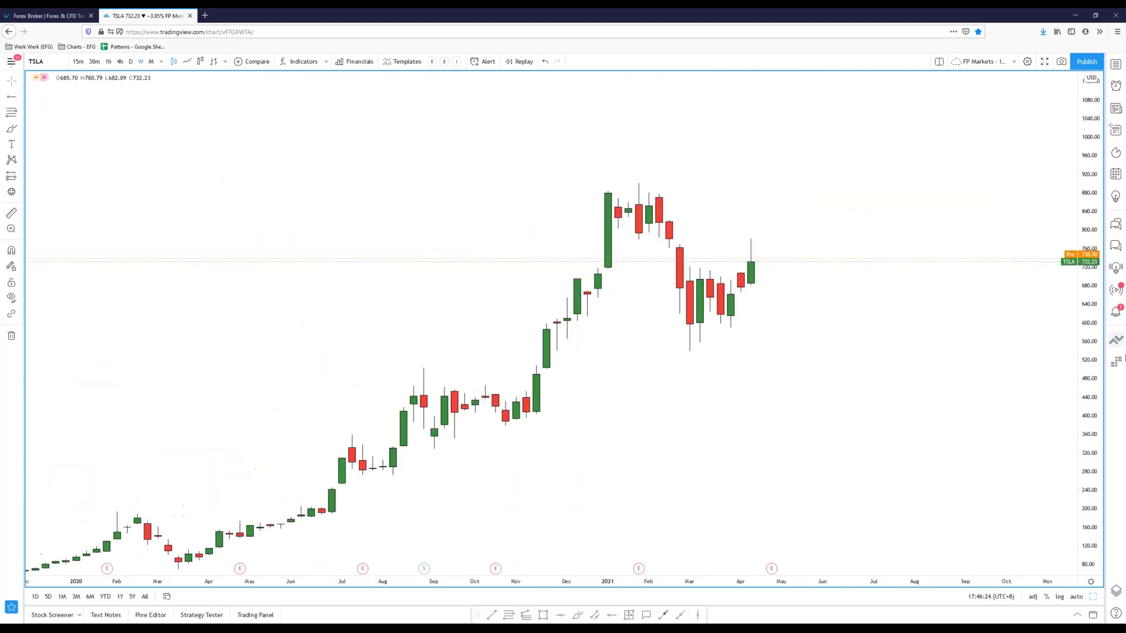
drag(1088, 348, 1068, 144)
drag(784, 254, 798, 340)
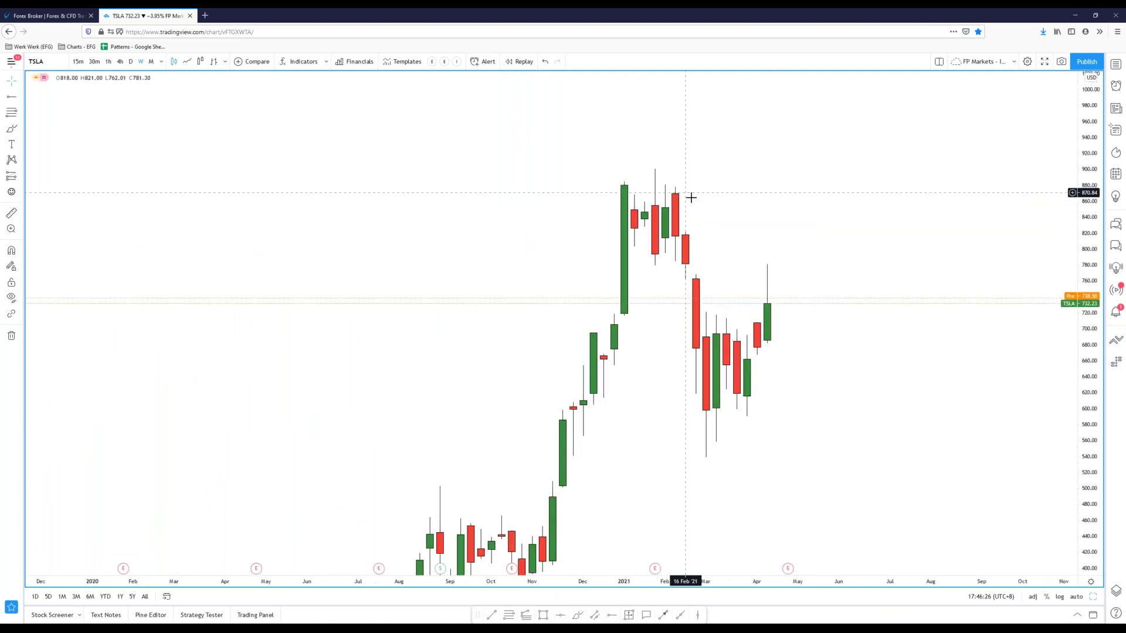
drag(687, 199, 697, 228)
scroll(692, 229, up, 3)
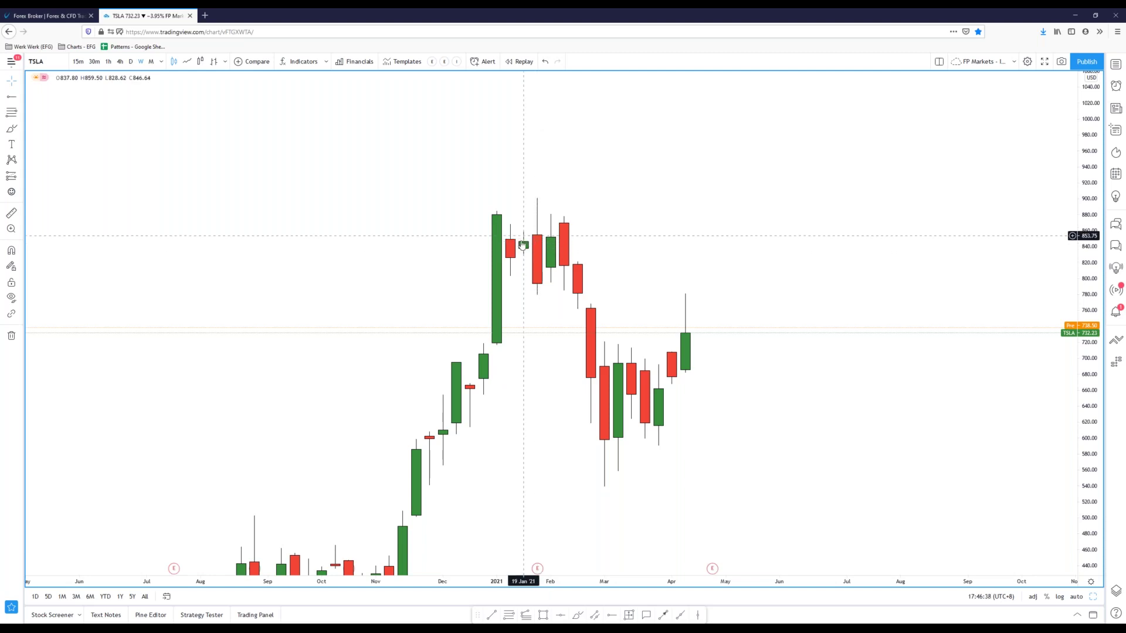
Step: Examine Tesla's weekly candles around the February 2020 high, the March 2020 low and the recovery that follows
scroll(495, 425, down, 3)
drag(450, 428, 549, 203)
drag(490, 303, 608, 116)
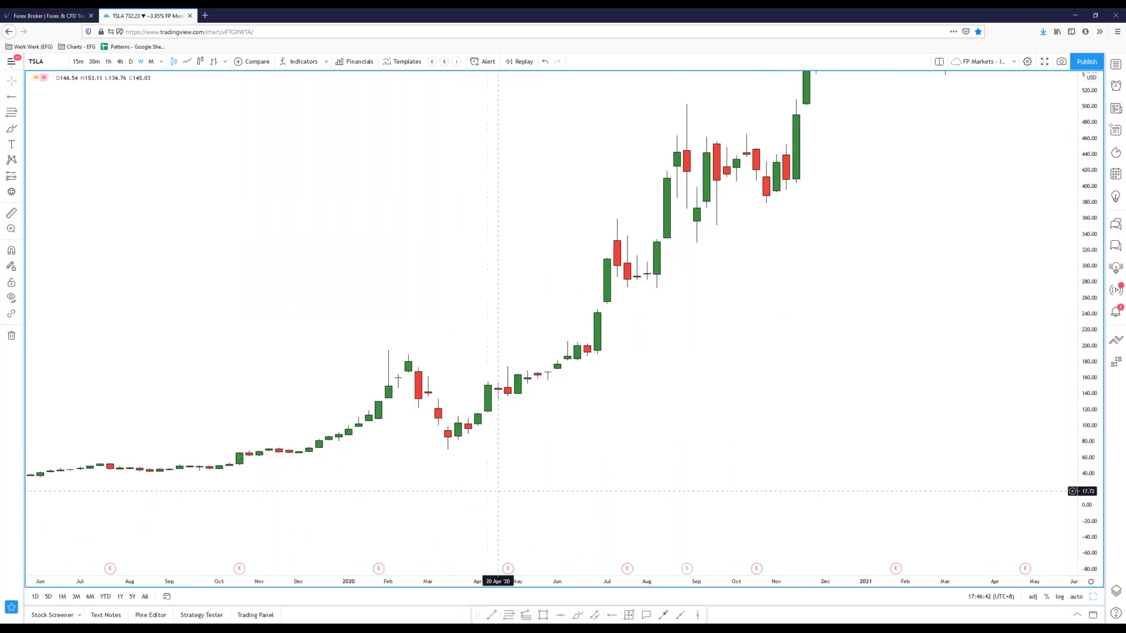
scroll(495, 328, left, 5)
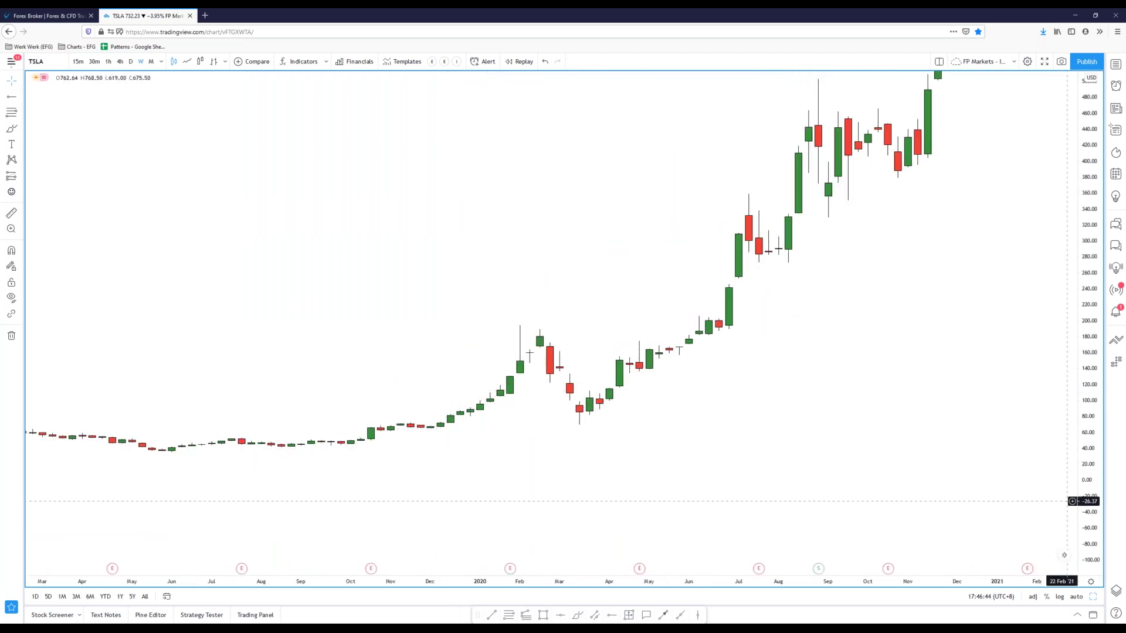
drag(1084, 502, 1083, 296)
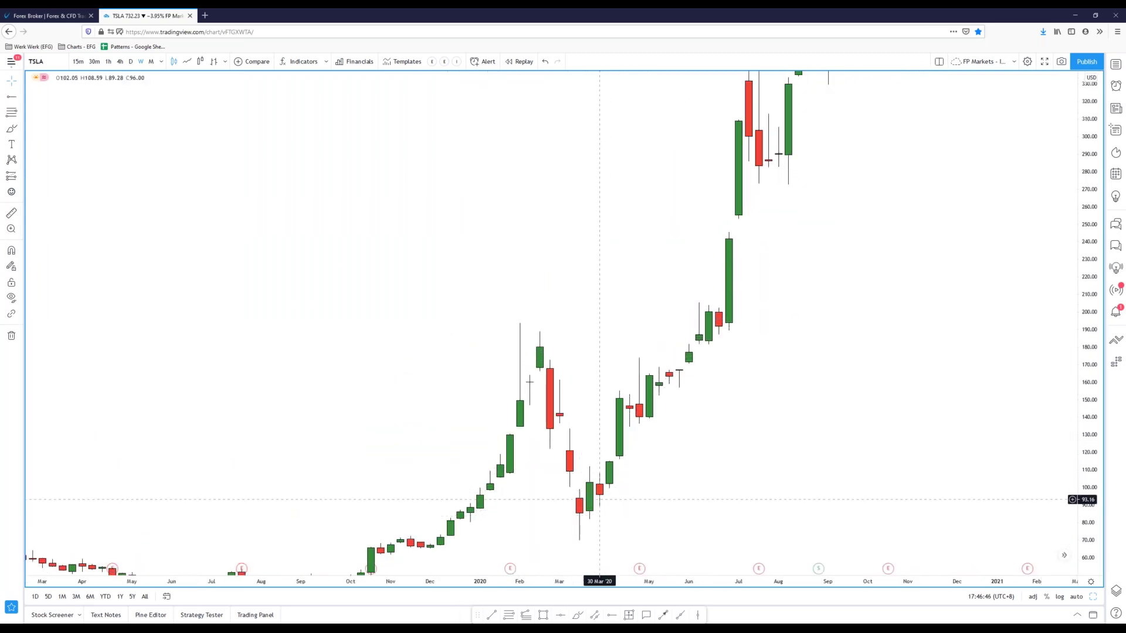
scroll(622, 469, up, 3)
drag(602, 437, 663, 420)
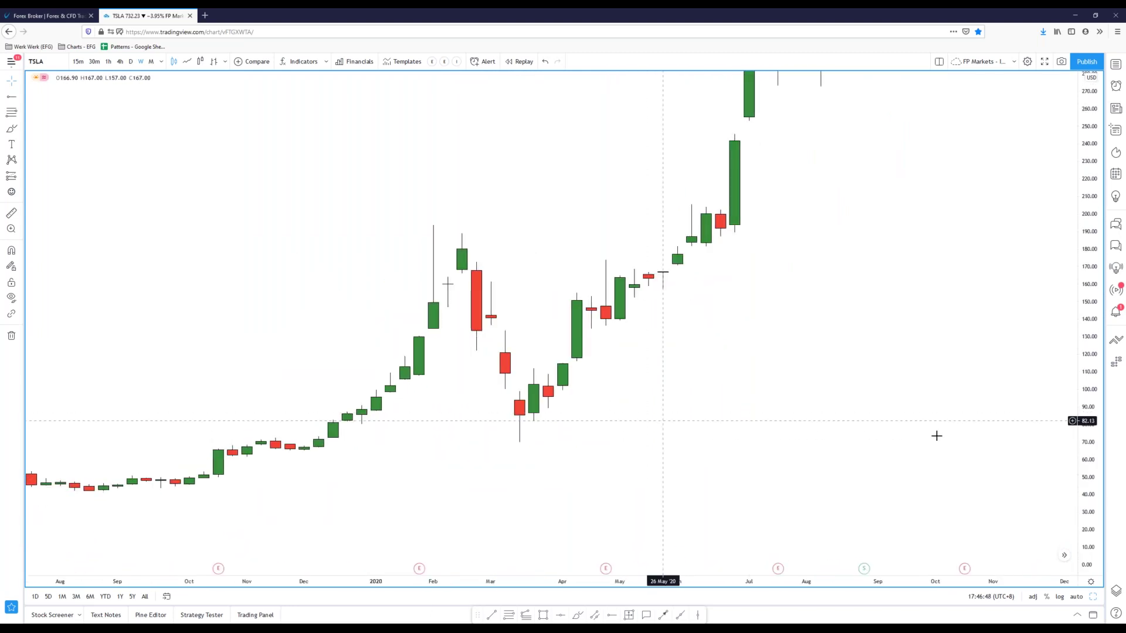
drag(1079, 486, 1079, 267)
drag(706, 473, 729, 355)
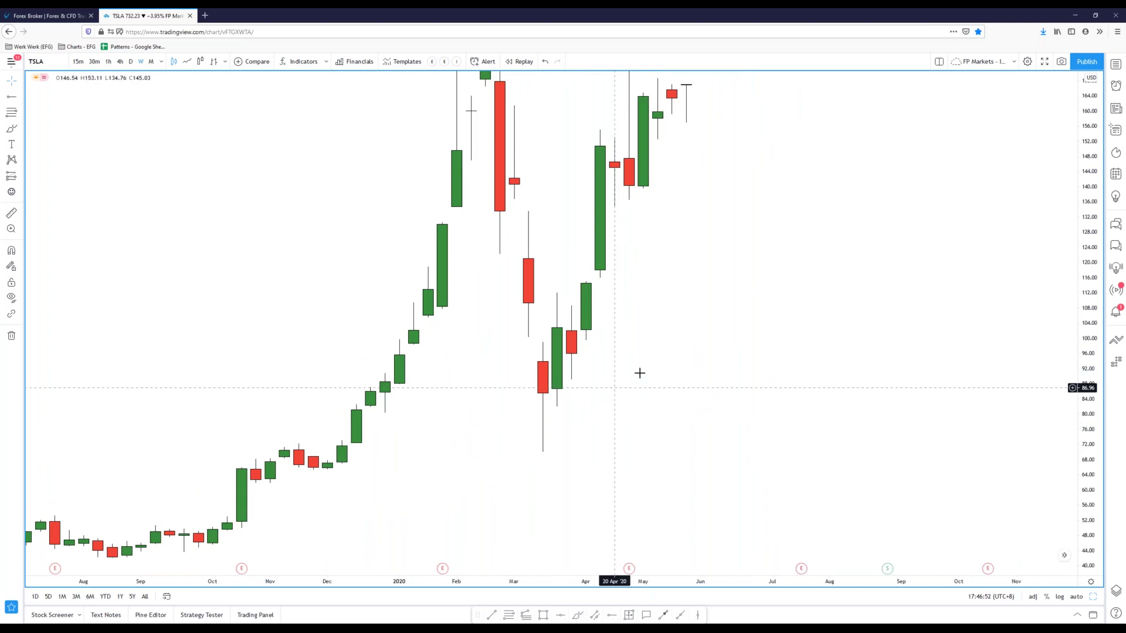
drag(1091, 228, 1072, 474)
scroll(665, 459, down, 5)
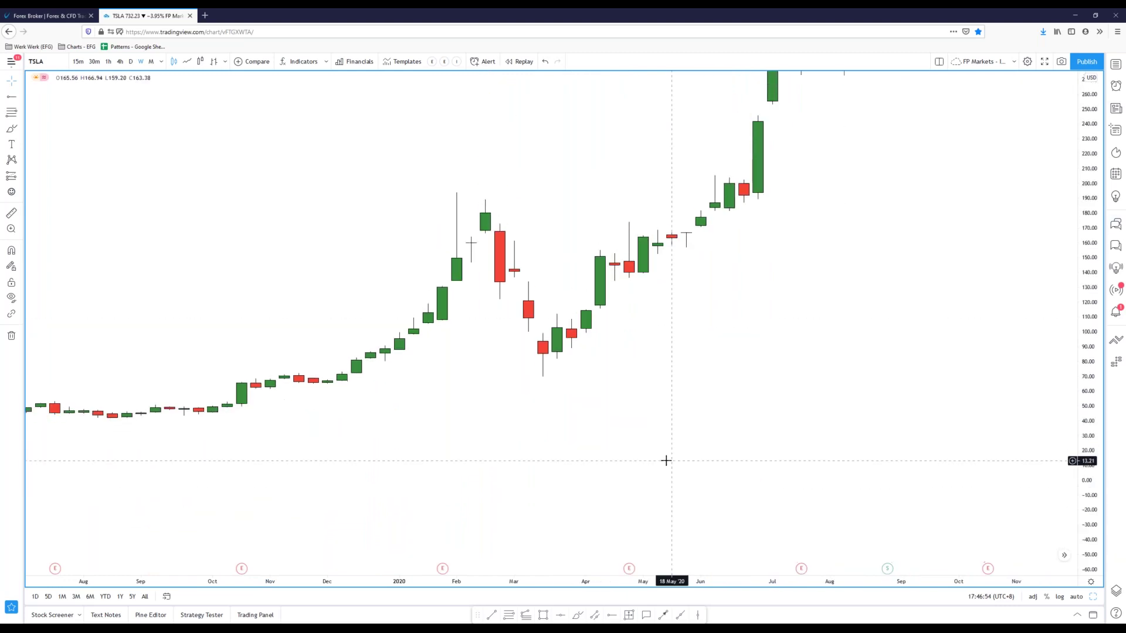
Step: Load the Apple stock symbol AAPL on the weekly chart
click(52, 63)
text(APAPL)
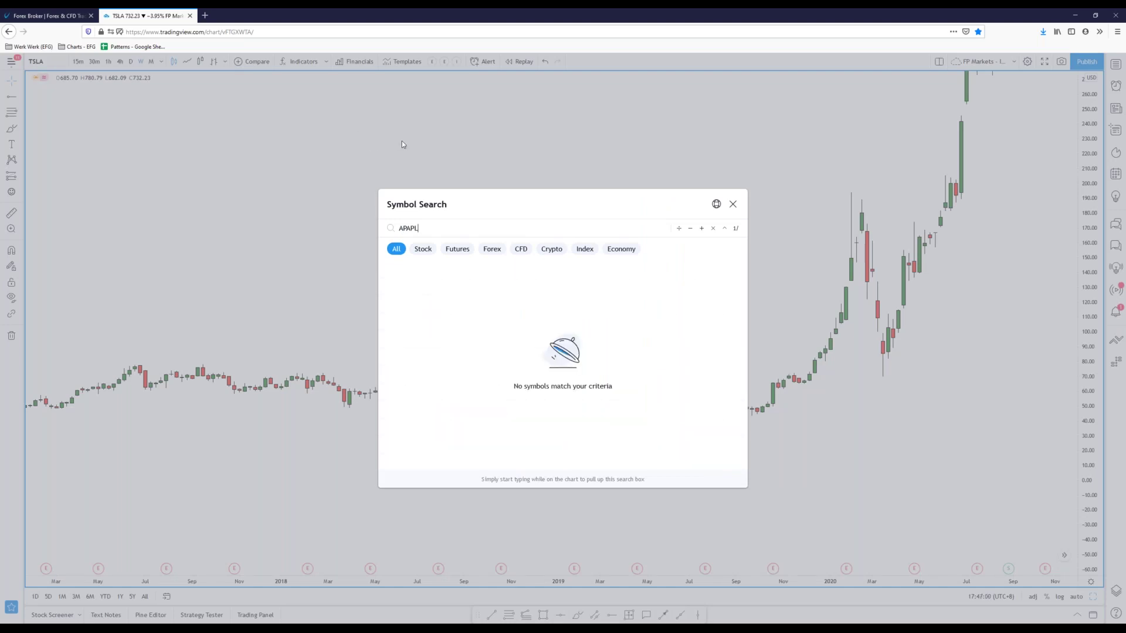
key(BackSpace)
key(BackSpace)
key(BackSpace)
key(BackSpace)
text(AA)
key(BackSpace)
text(PL)
key(Down)
key(Return)
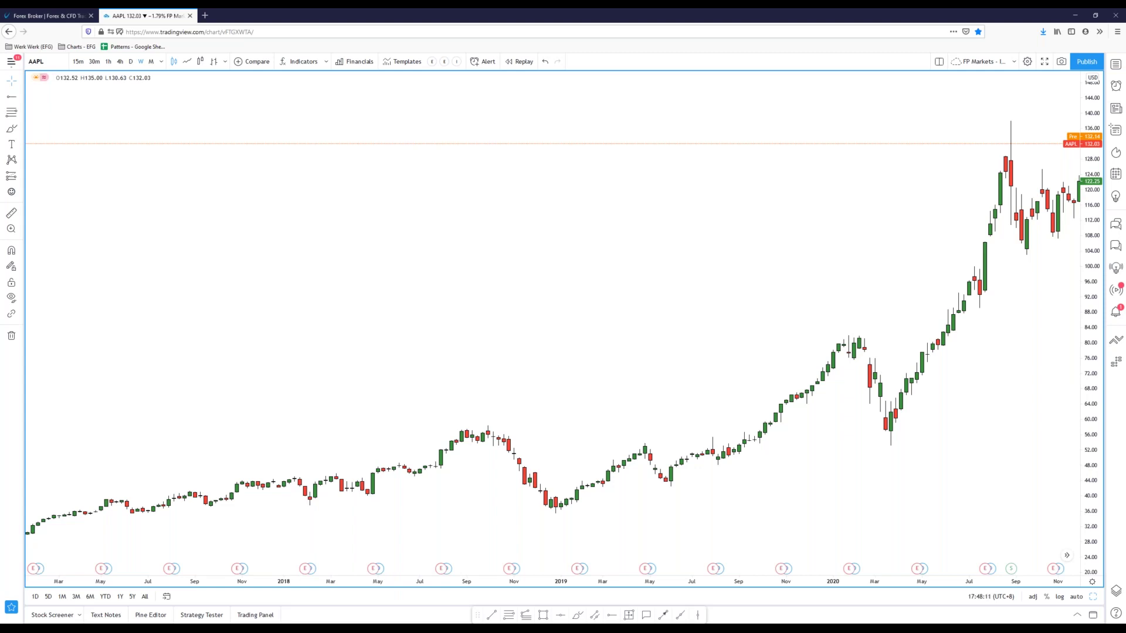
Step: In a new browser tab, find images for "tweezer top pattern" and open the diagram comparing Tweezer Bottom and Tweezer Top
click(205, 16)
text(twe)
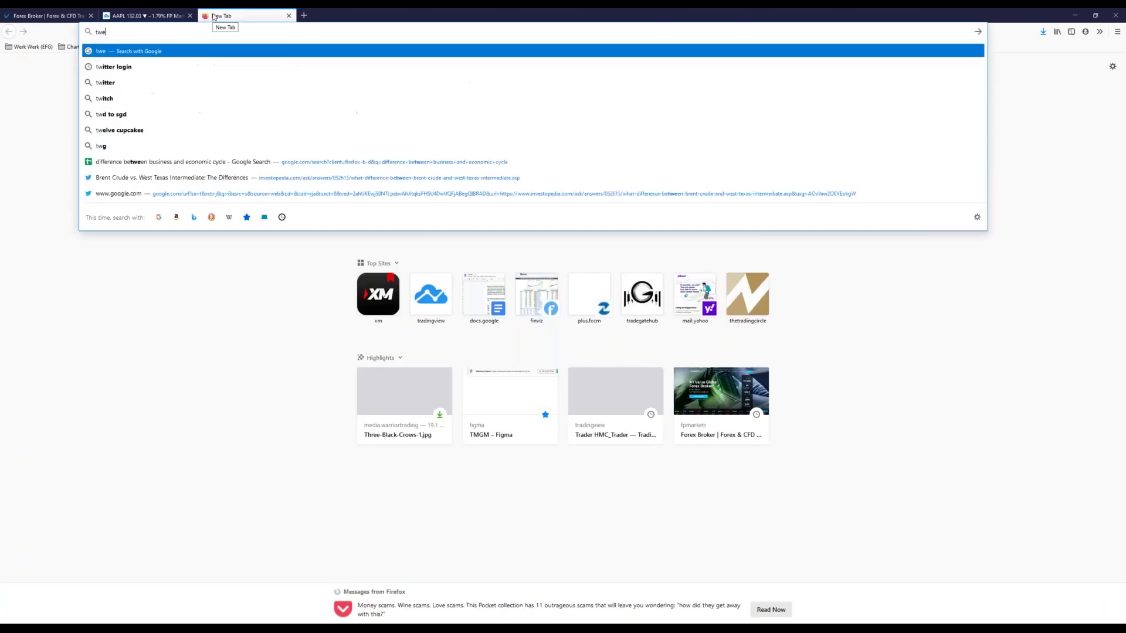
text(ezer)
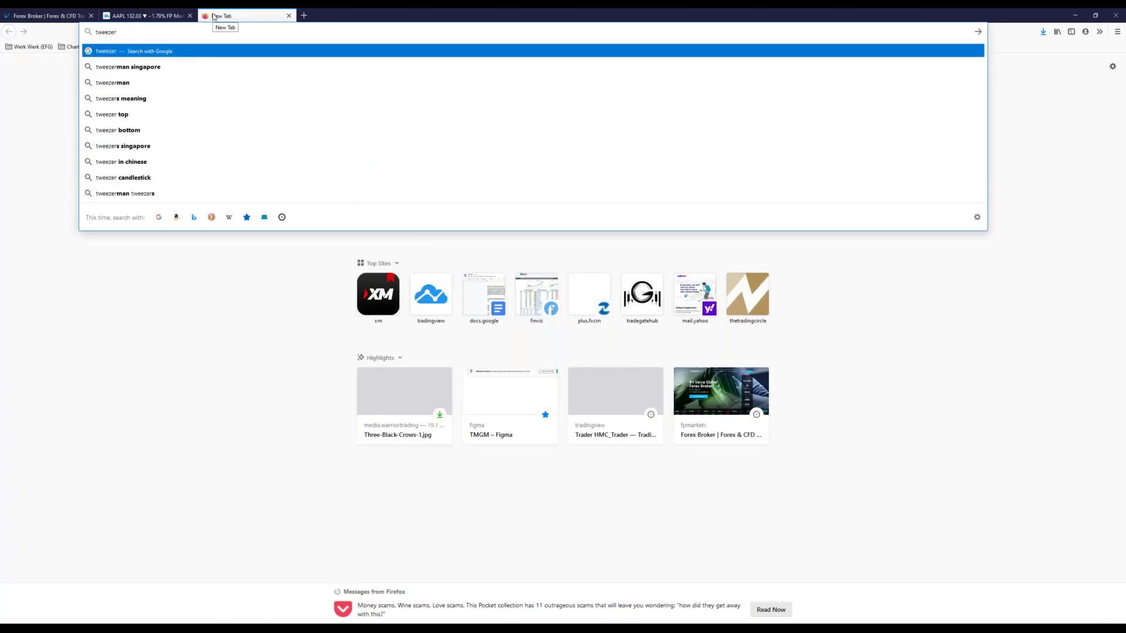
text( tops)
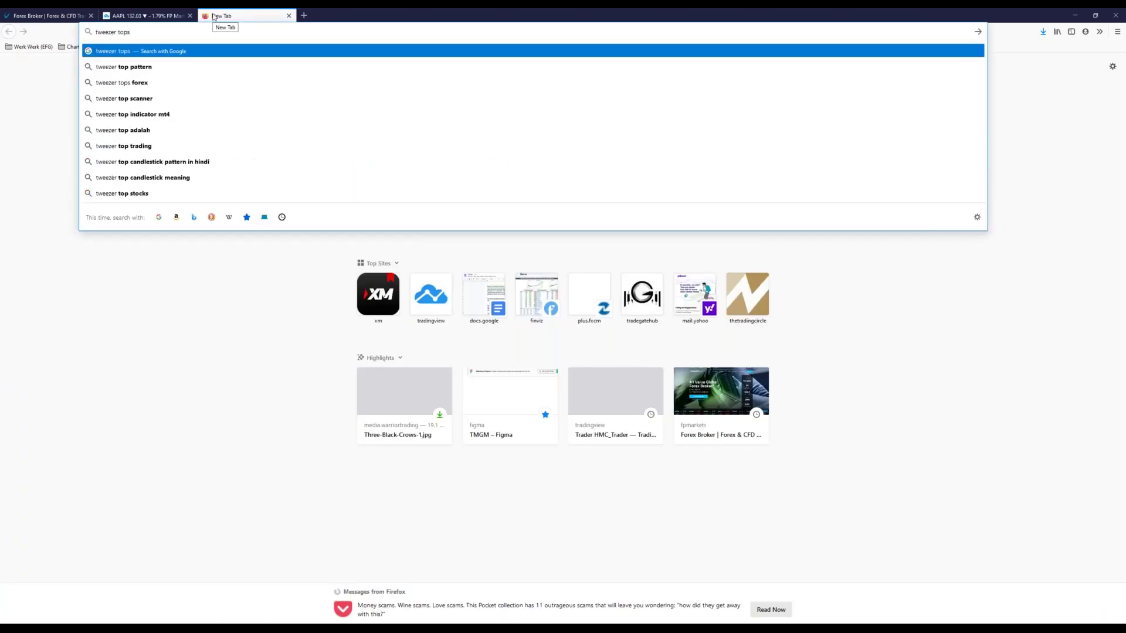
key(Down)
key(Return)
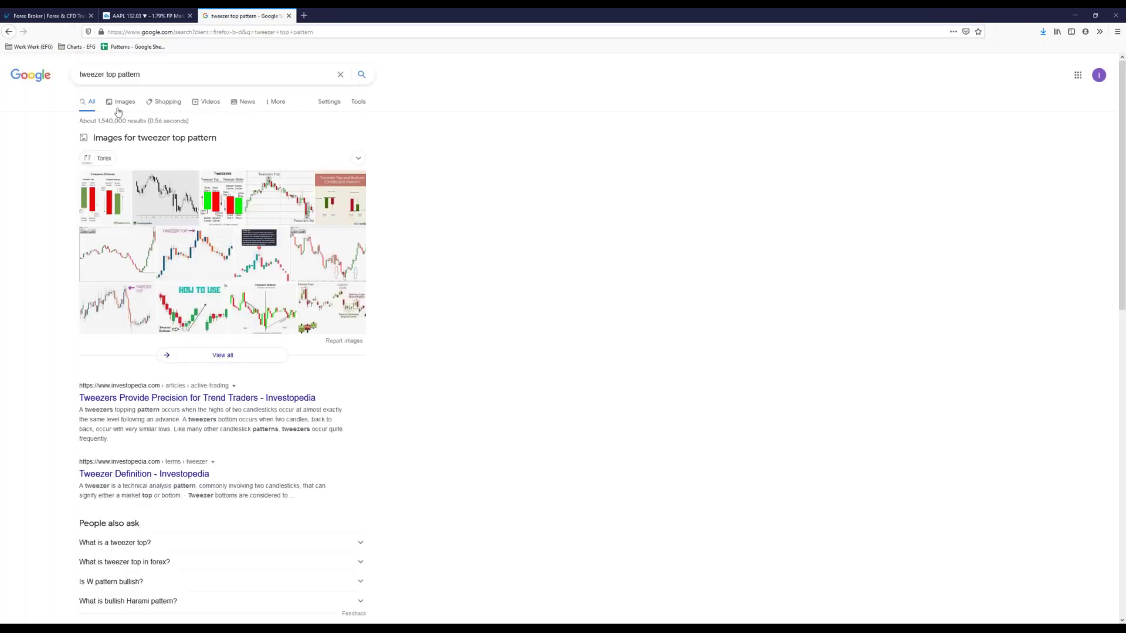
click(118, 112)
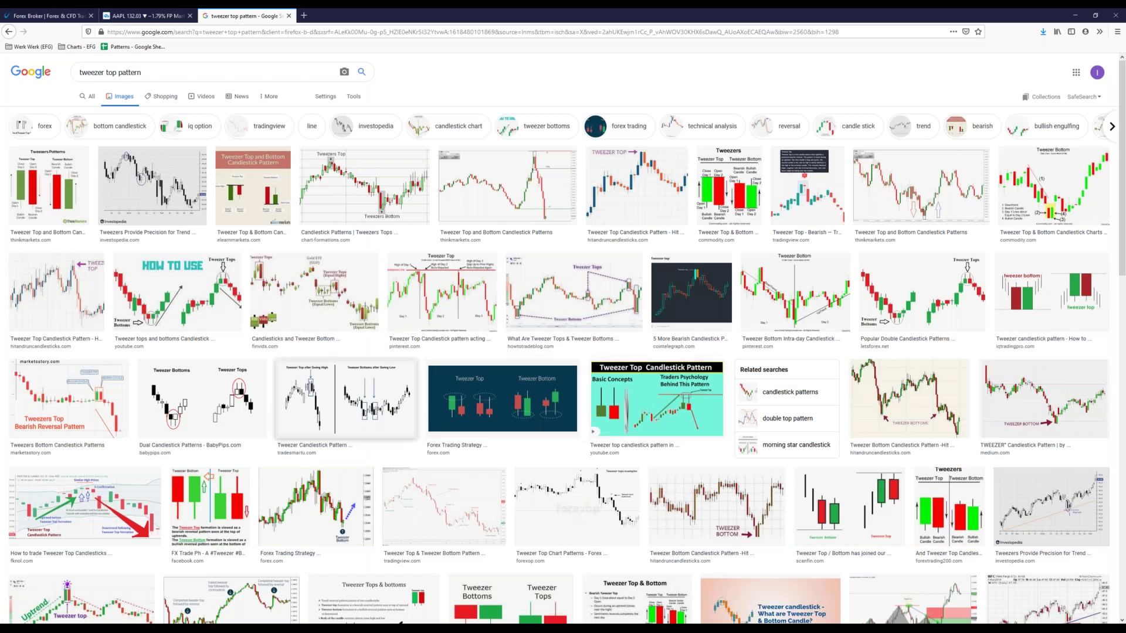
click(212, 500)
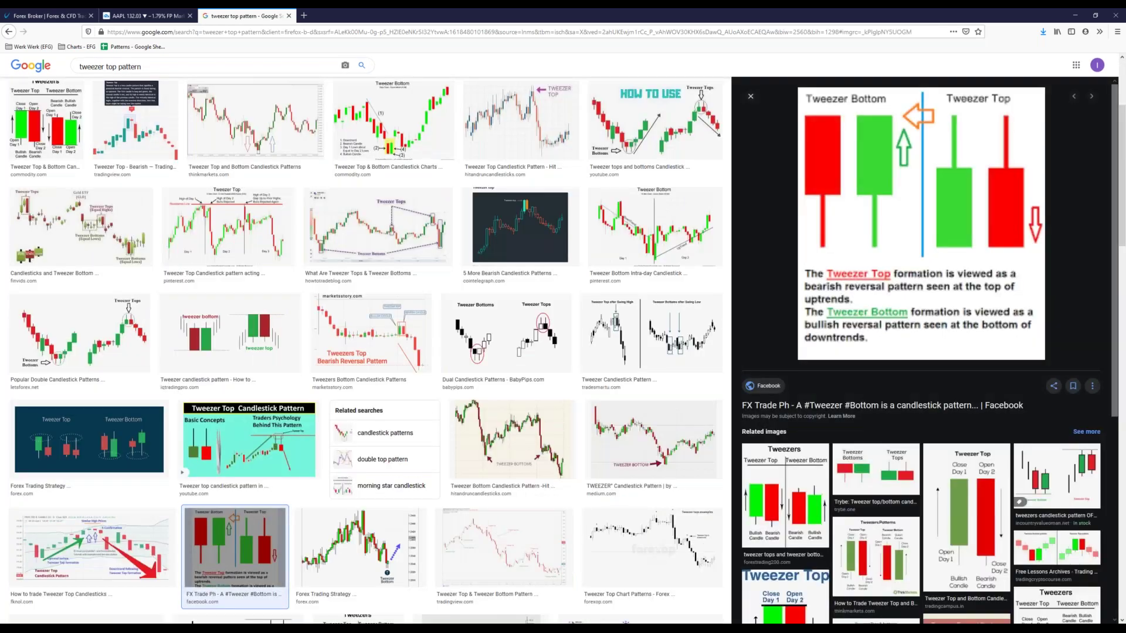
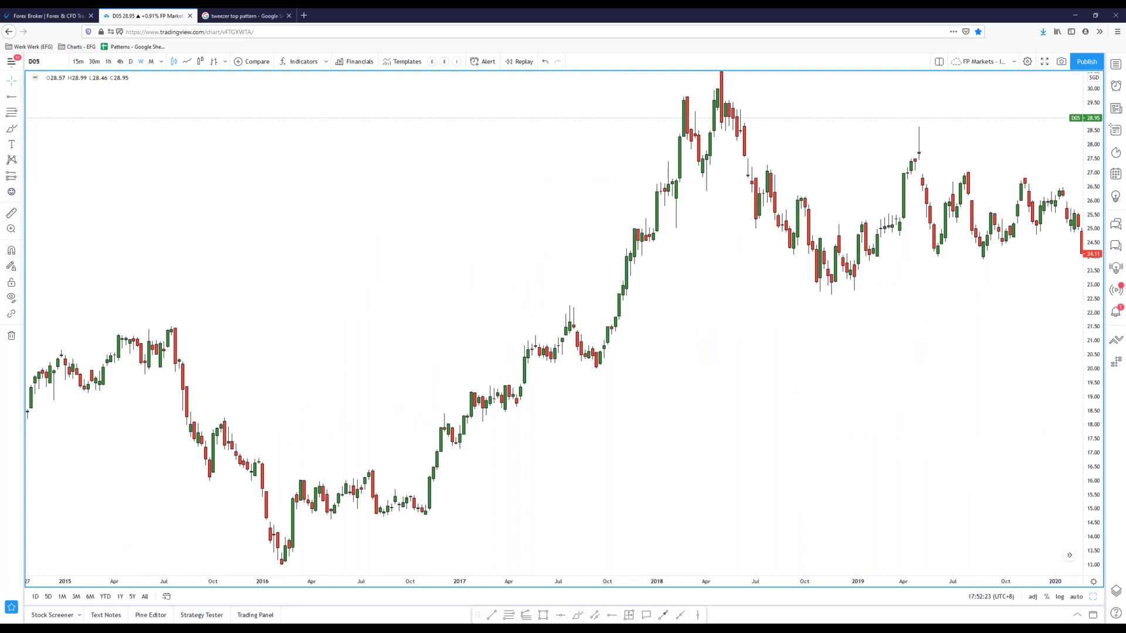
Step: Circle the candles forming the late April 2018 peak on the D05 weekly chart with the brush
scroll(1023, 377, down, 2)
drag(851, 358, 778, 357)
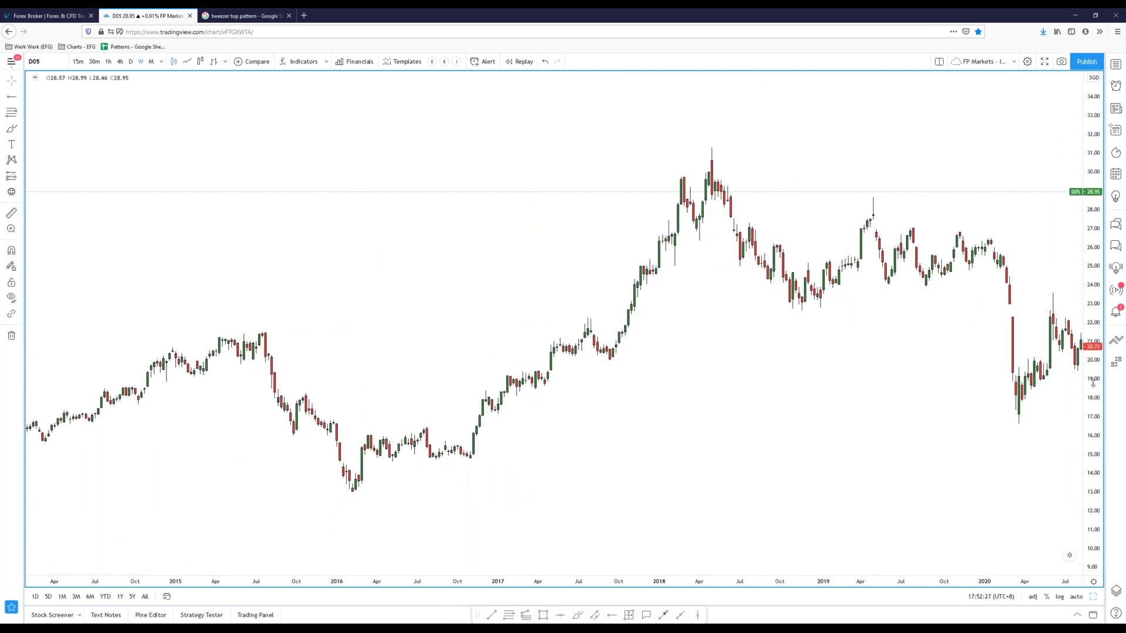
drag(1093, 384, 1088, 290)
drag(712, 415, 635, 450)
scroll(602, 409, up, 2)
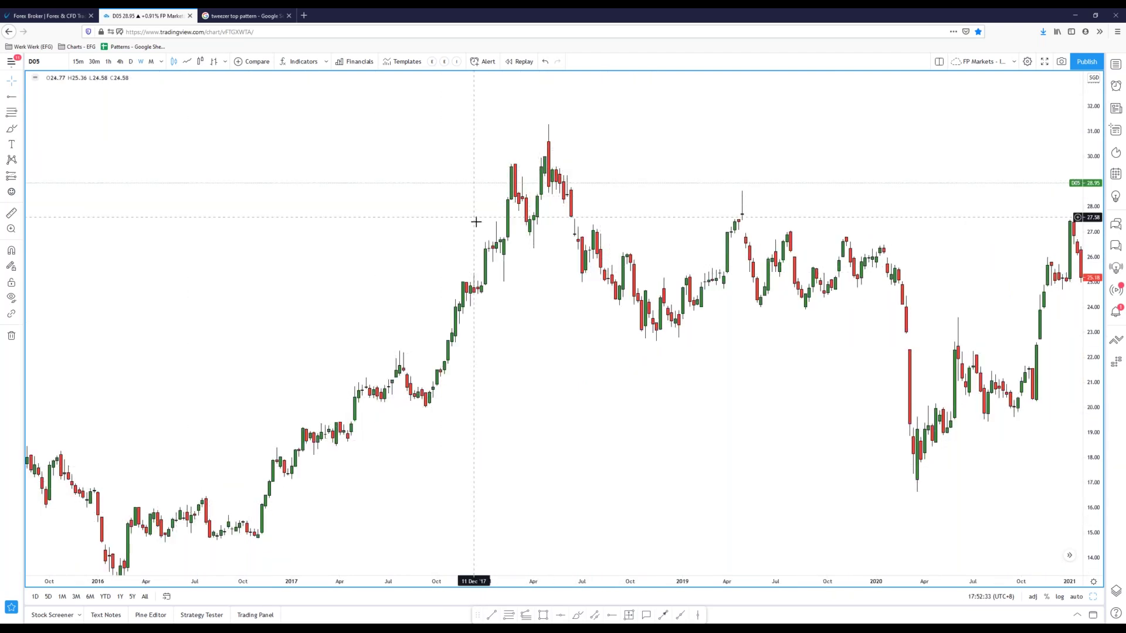
scroll(553, 171, up, 2)
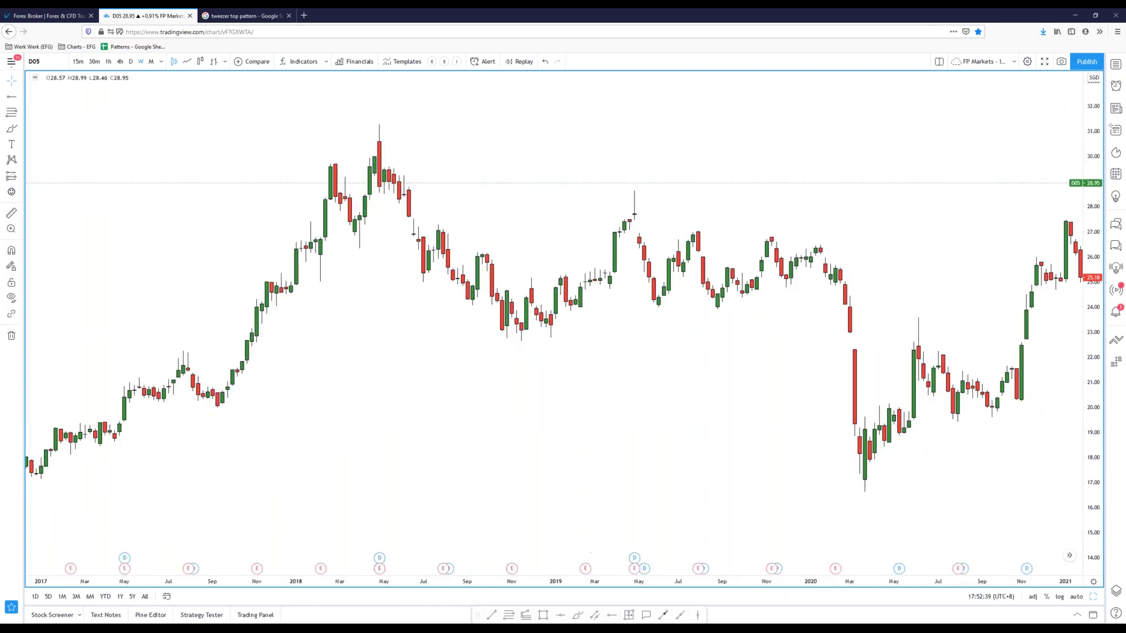
mouse_move(393, 156)
mouse_down()
mouse_move(367, 146)
mouse_move(382, 121)
mouse_up()
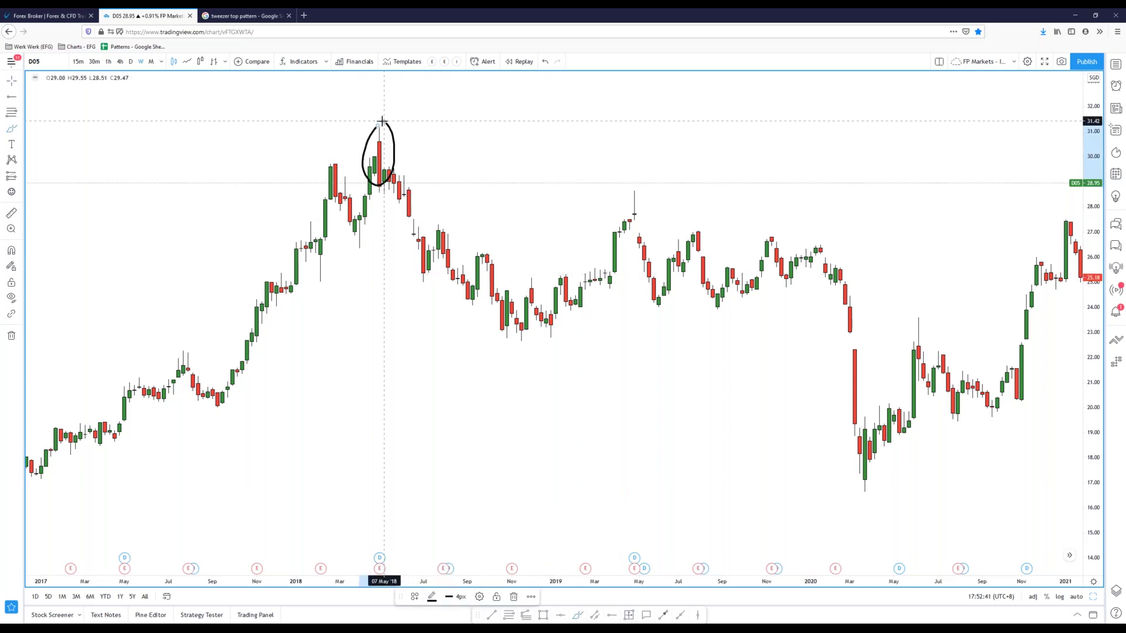
Step: Try to outline the whole early-to-mid 2018 topping area with a freehand box and undo the strokes
mouse_move(297, 133)
mouse_down()
mouse_move(464, 143)
mouse_move(399, 228)
mouse_move(296, 141)
mouse_up()
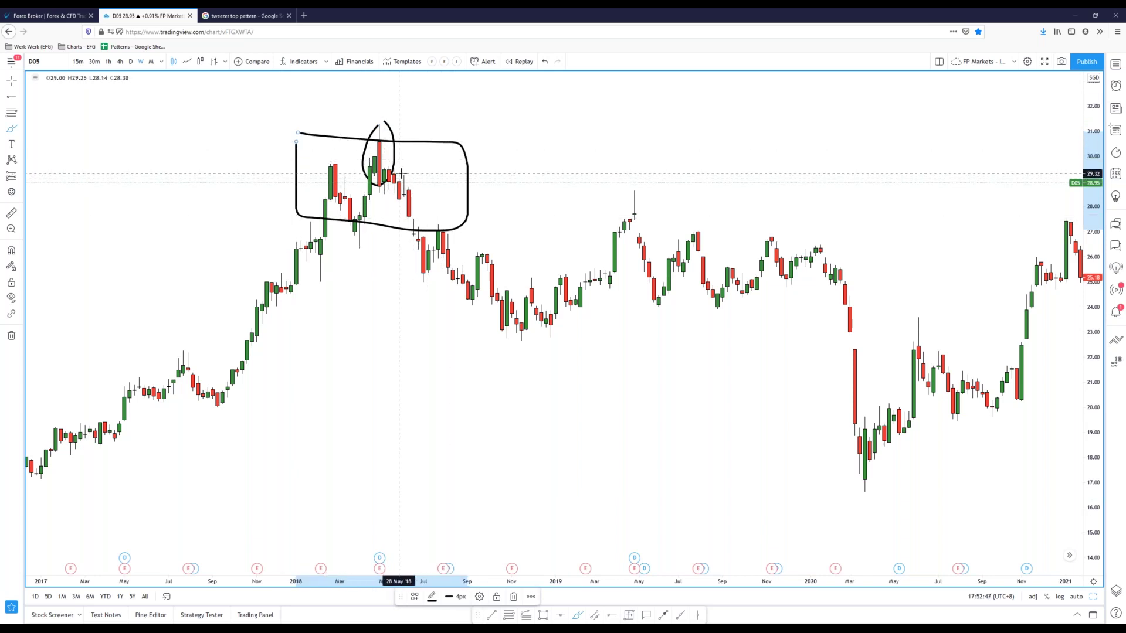
drag(395, 167, 393, 166)
key(ctrl+z)
key(ctrl+z)
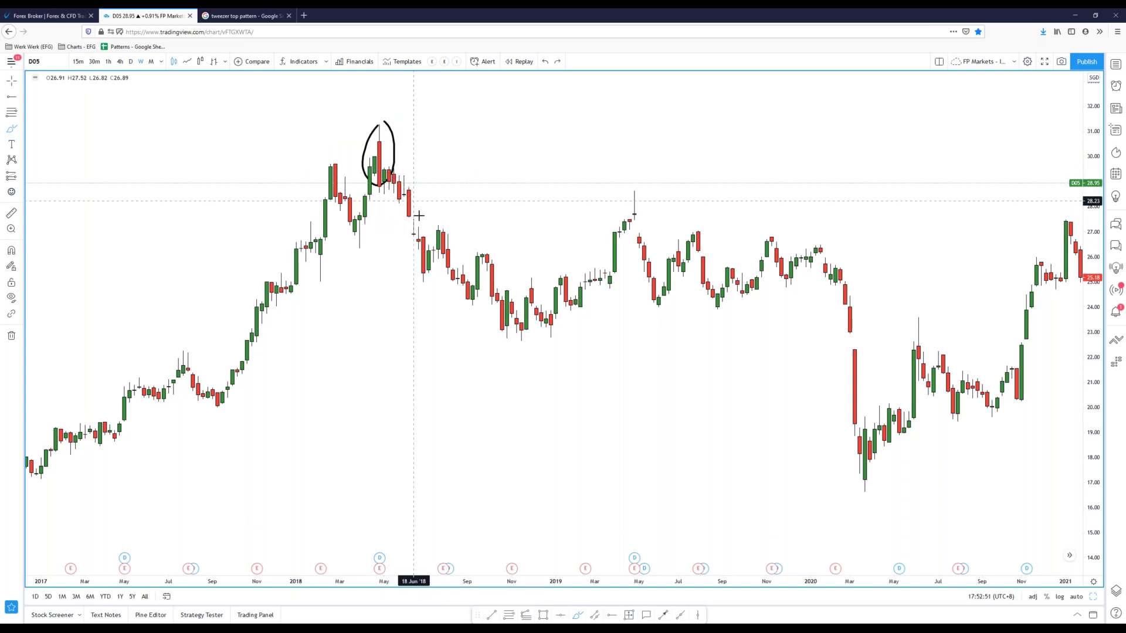
Step: Circle the cluster of May 2018 candles just after the peak with the brush
scroll(304, 399, up, 3)
drag(304, 399, 683, 420)
drag(1087, 477, 1086, 305)
scroll(907, 317, up, 1)
drag(759, 301, 739, 402)
scroll(463, 281, up, 5)
drag(403, 280, 998, 305)
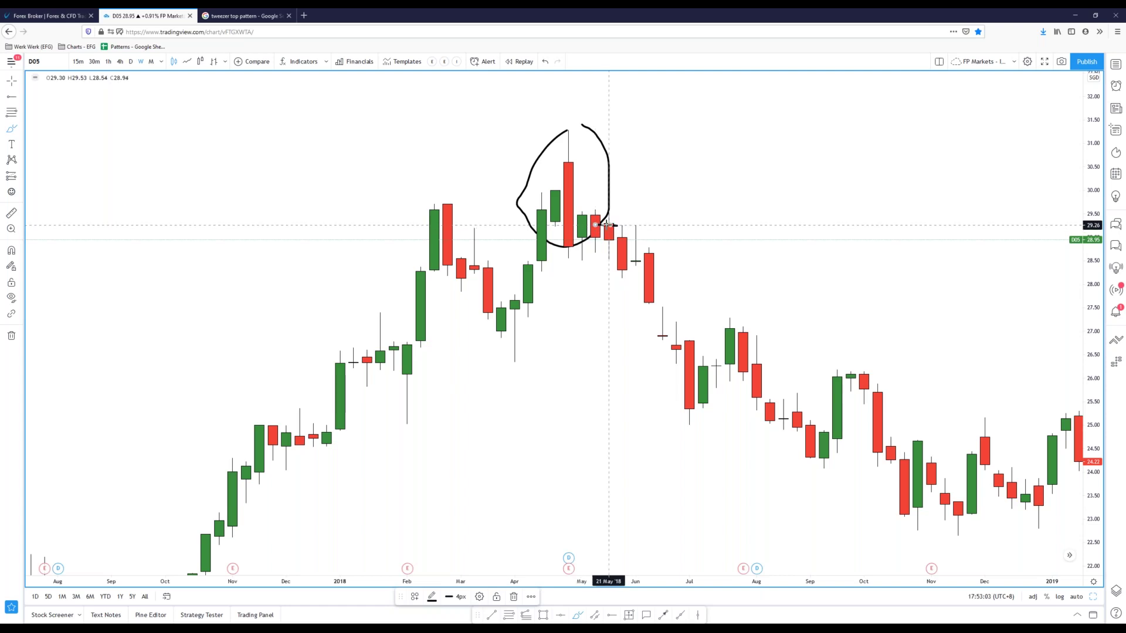
key(ctrl+z)
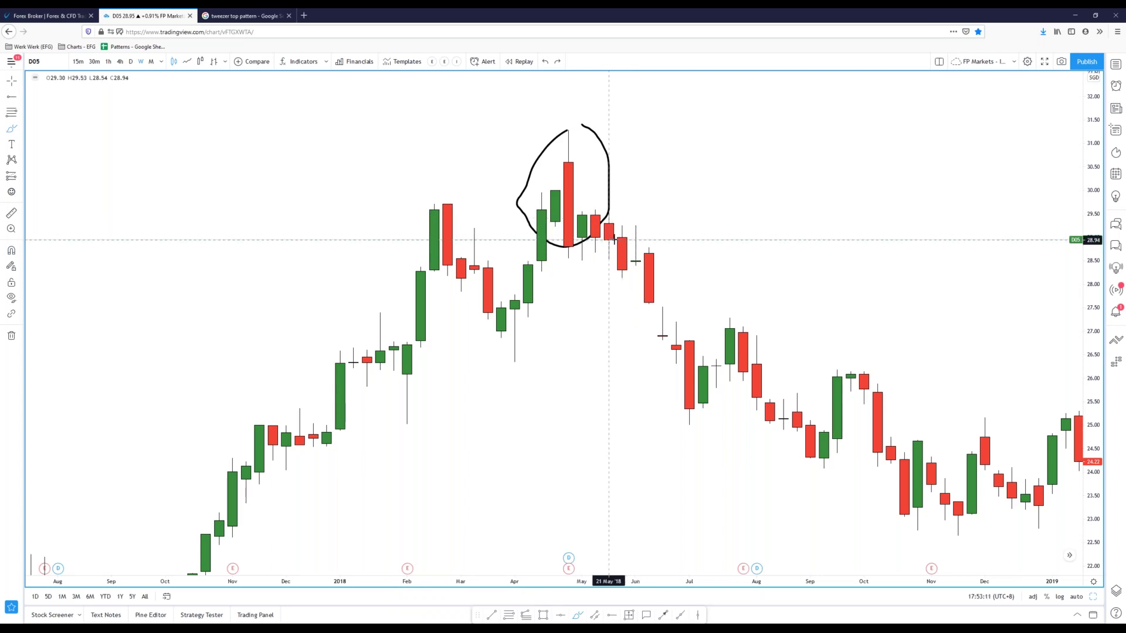
mouse_move(598, 204)
mouse_down()
mouse_move(588, 241)
mouse_move(634, 252)
mouse_move(622, 210)
mouse_up()
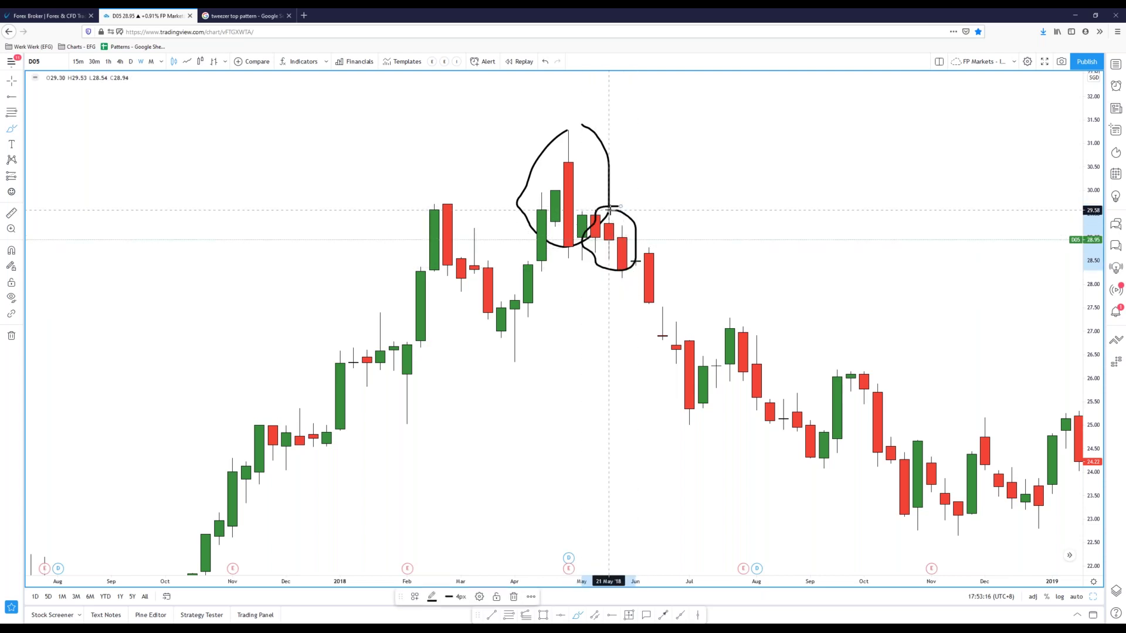
Step: Sketch the 2018 double top with a neckline near 27.00, tracing the drop below it and circling the July retest
scroll(609, 209, down, 5)
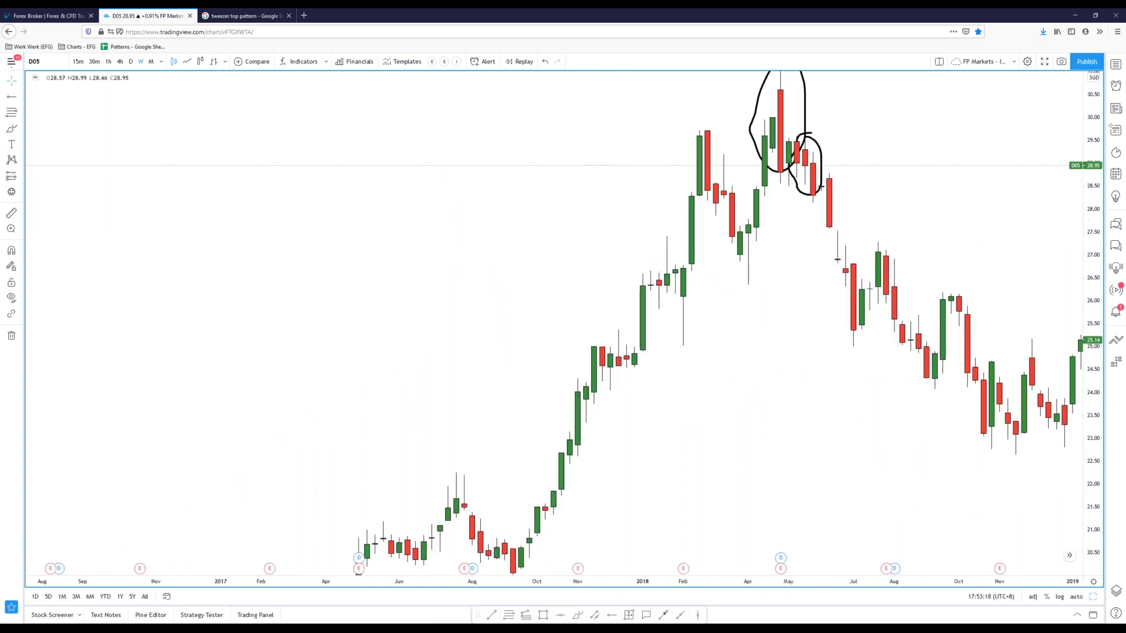
scroll(862, 382, down, 2)
drag(862, 381, 692, 347)
mouse_move(577, 244)
mouse_down()
mouse_move(597, 144)
mouse_move(659, 137)
mouse_move(704, 215)
mouse_up()
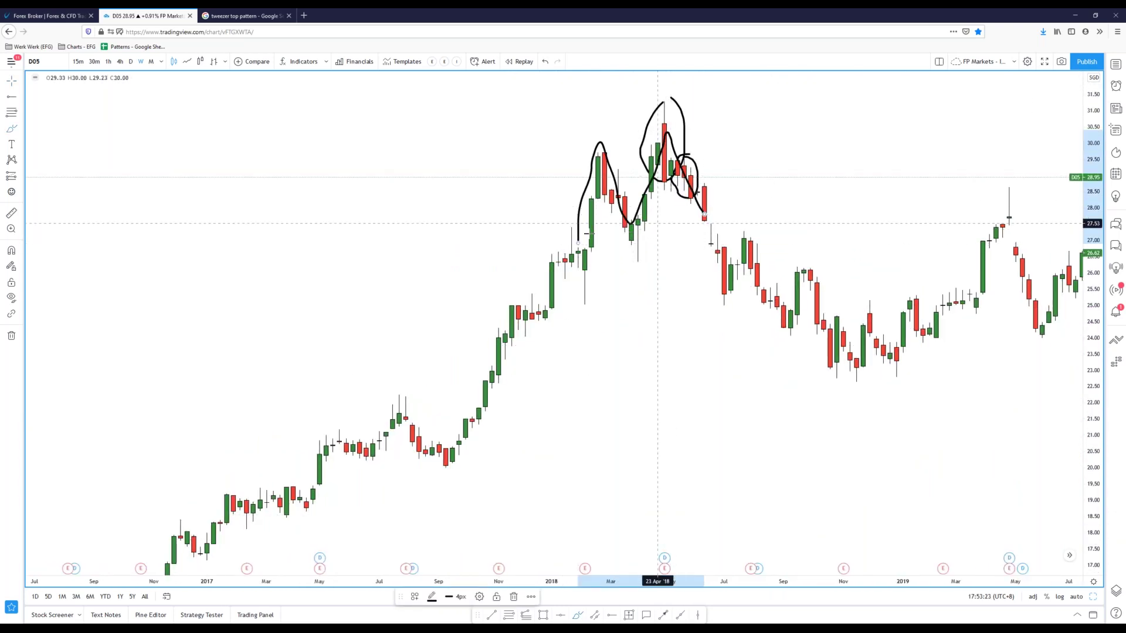
drag(528, 230, 862, 240)
mouse_move(708, 246)
mouse_down()
mouse_move(727, 294)
mouse_move(764, 236)
mouse_up()
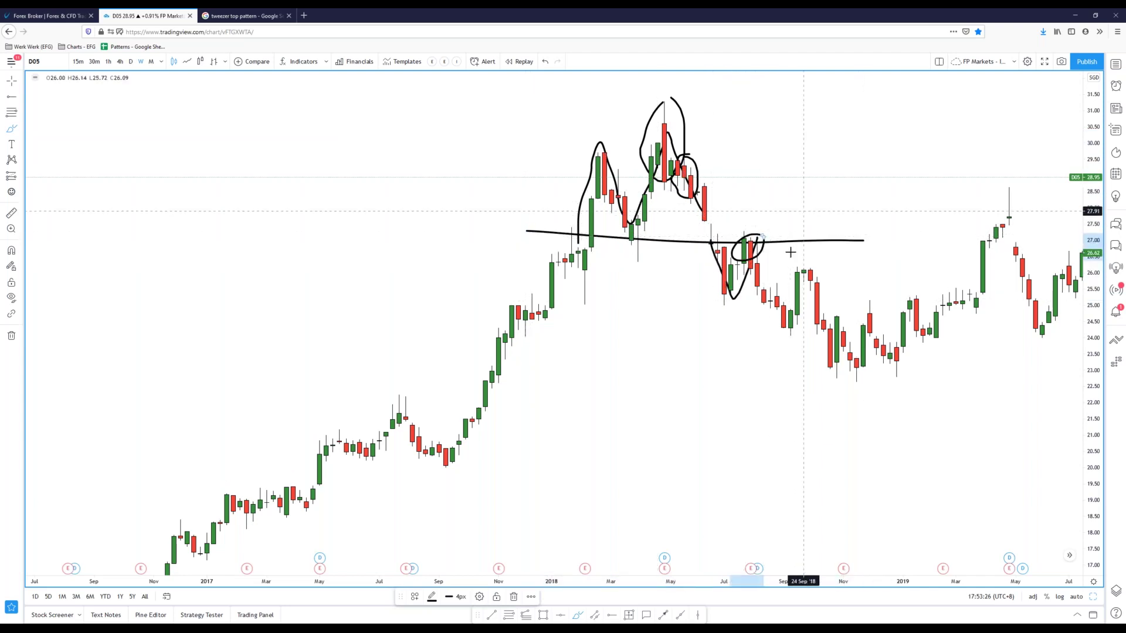
Step: Draw a Fibonacci retracement from the September 2017 low to the 2018 high
scroll(749, 357, down, 1)
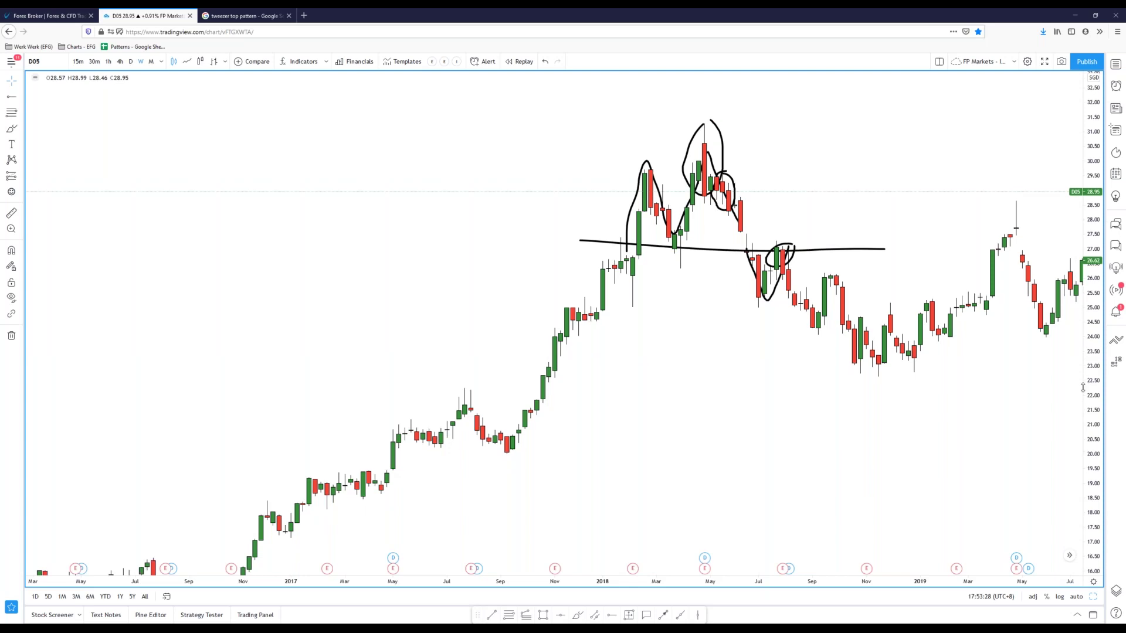
click(507, 440)
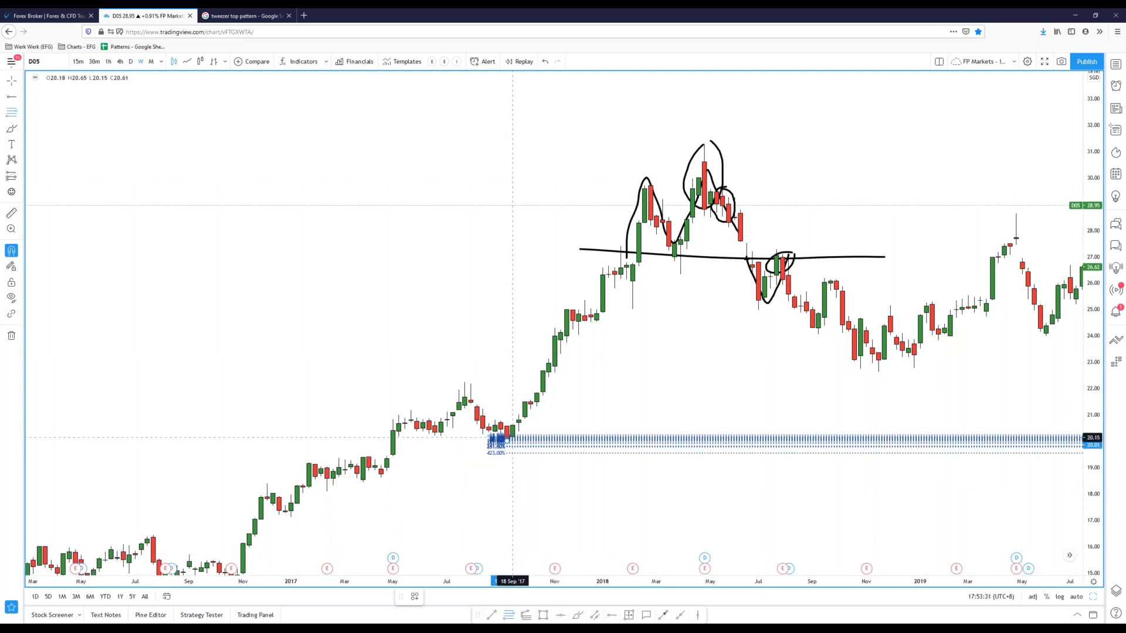
click(702, 138)
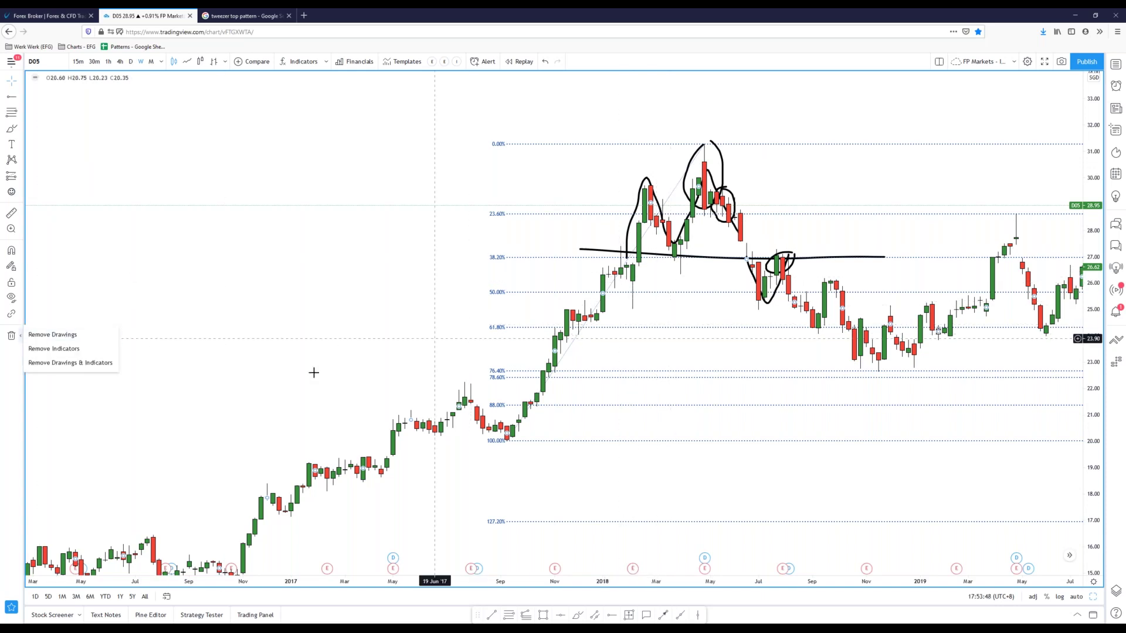
Step: Remove all drawings from the D05 chart
click(11, 335)
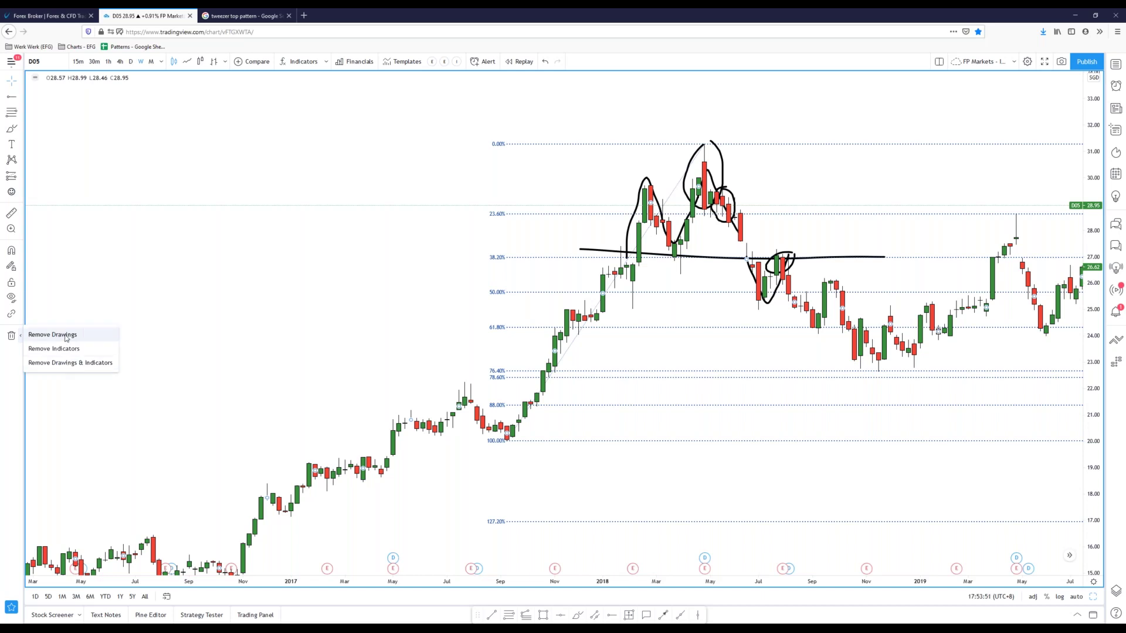
click(53, 334)
drag(305, 329, 240, 323)
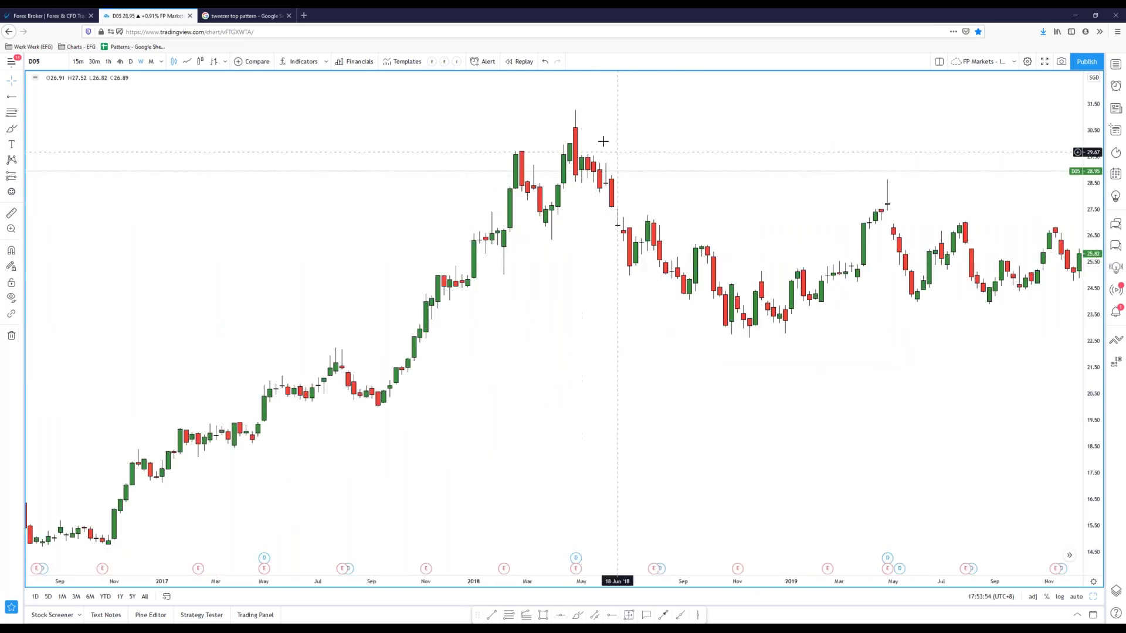
Step: Draw a rising trend line from the 19 November 2018 low along the August 2019 low to July 2020, and remove it
drag(610, 258, 567, 269)
scroll(762, 307, down, 1)
drag(812, 370, 598, 359)
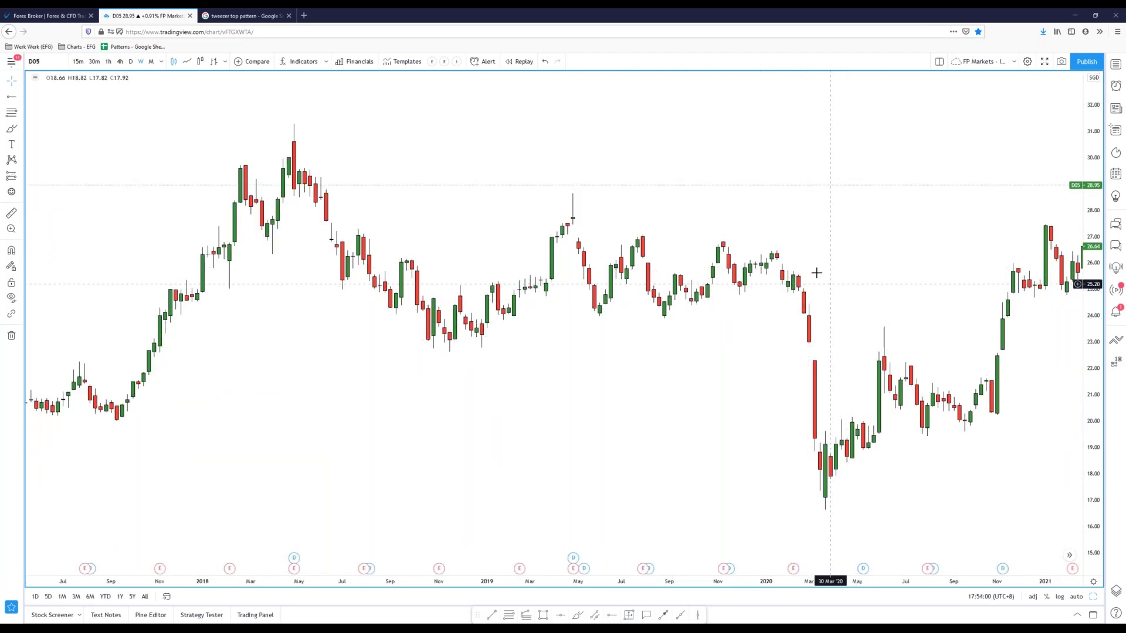
drag(608, 415, 602, 432)
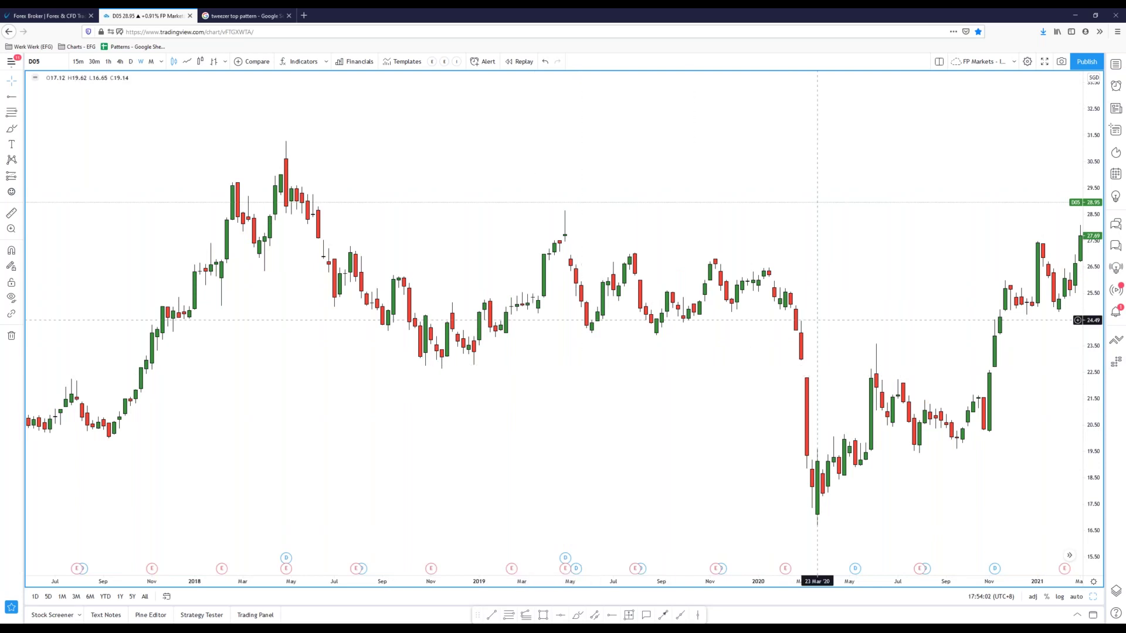
key(ctrl)
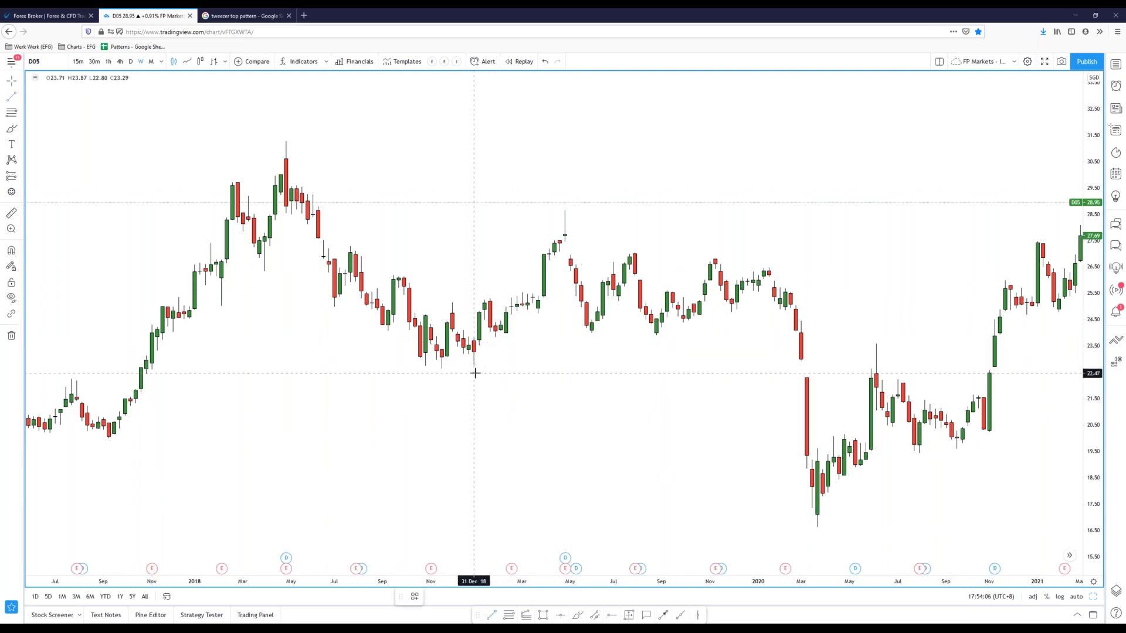
key(ctrl)
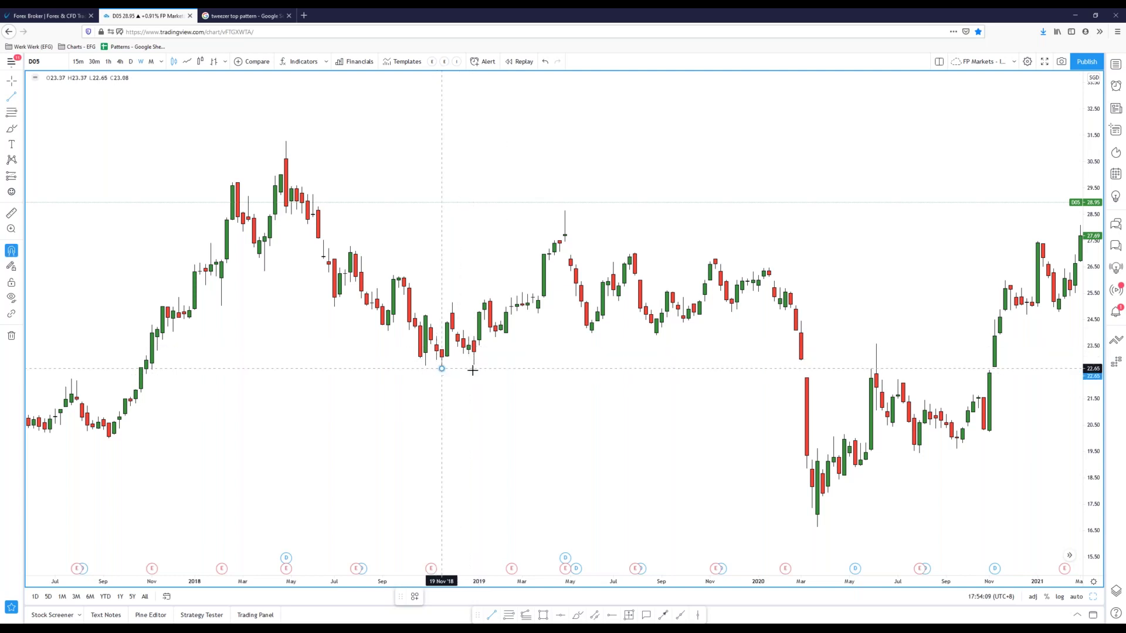
click(473, 371)
click(907, 294)
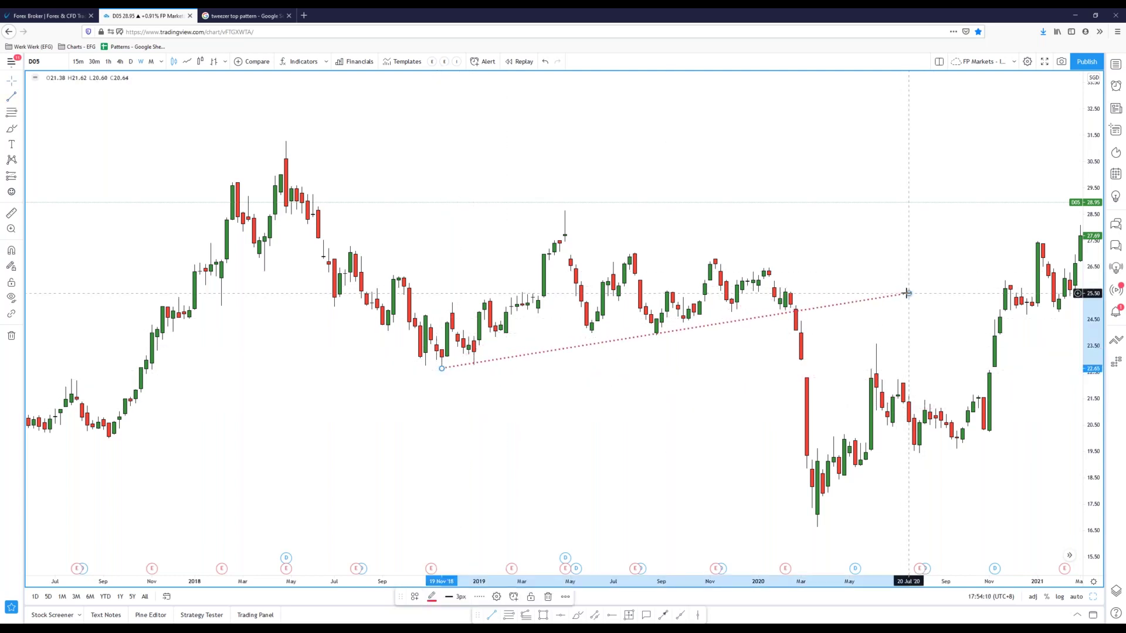
click(743, 352)
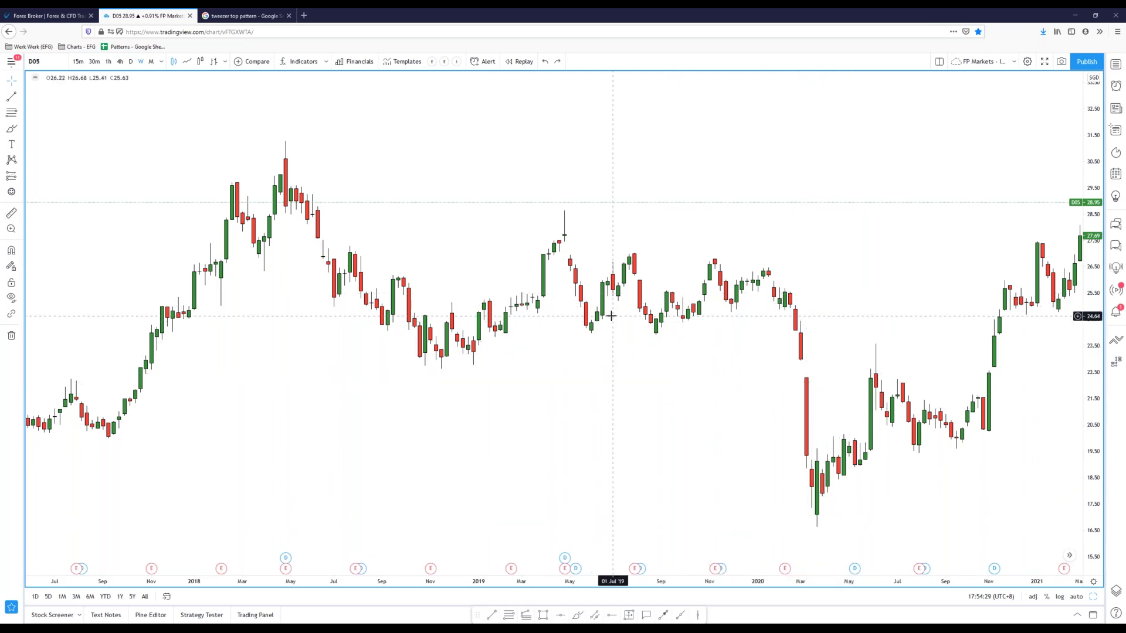
Step: Review D05's weekly candles from the March 2020 low through the recovery to April 2021
drag(651, 352, 426, 326)
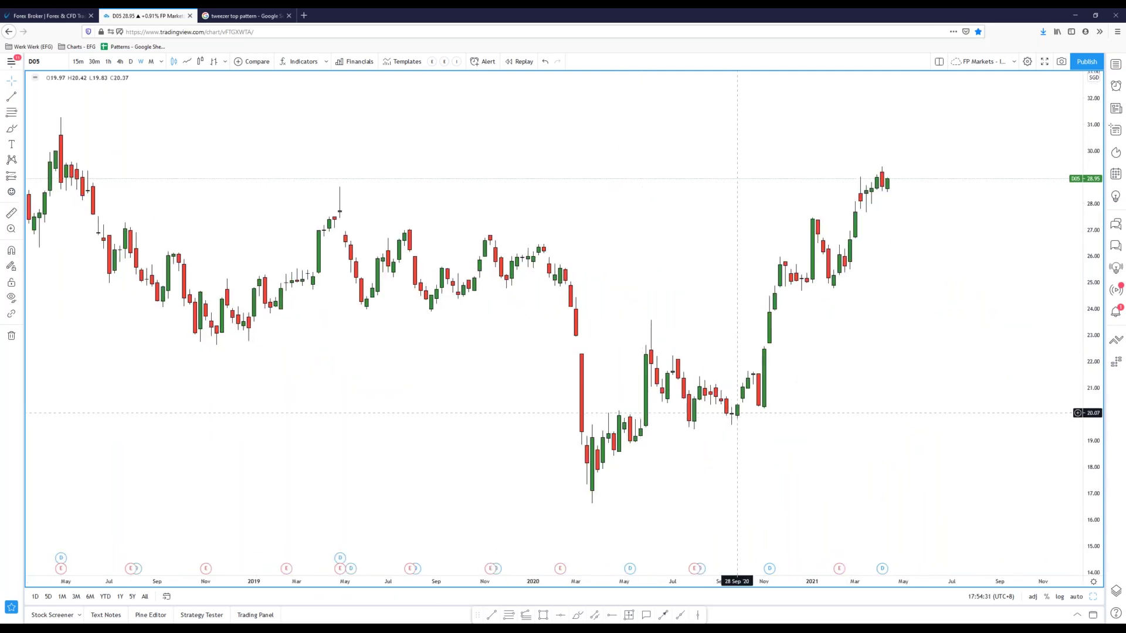
scroll(748, 411, up, 2)
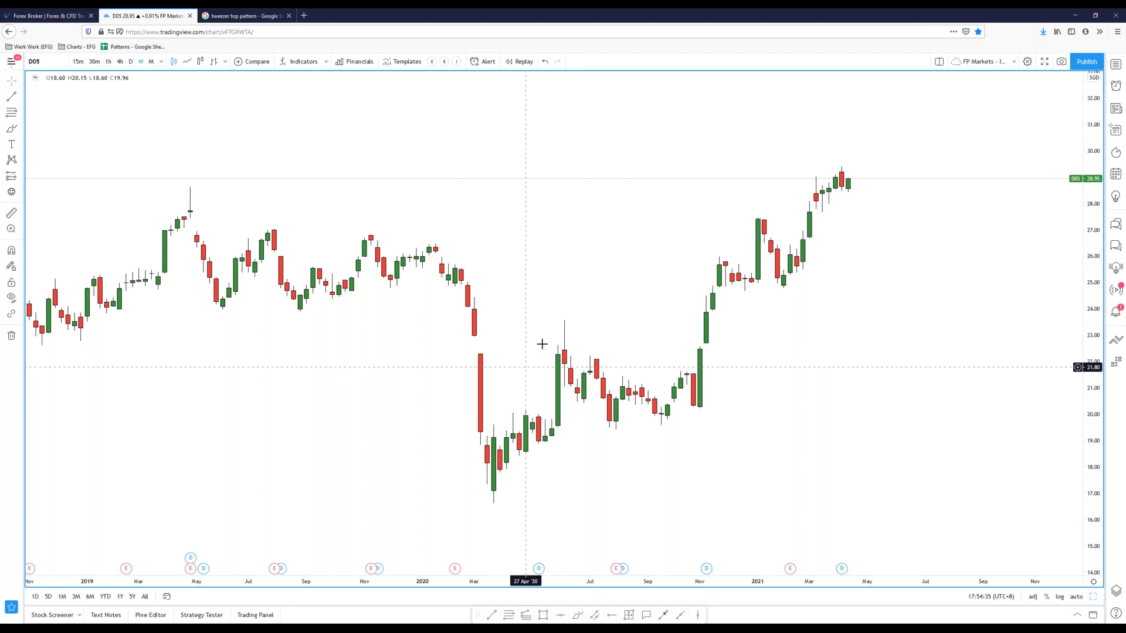
drag(551, 339, 587, 332)
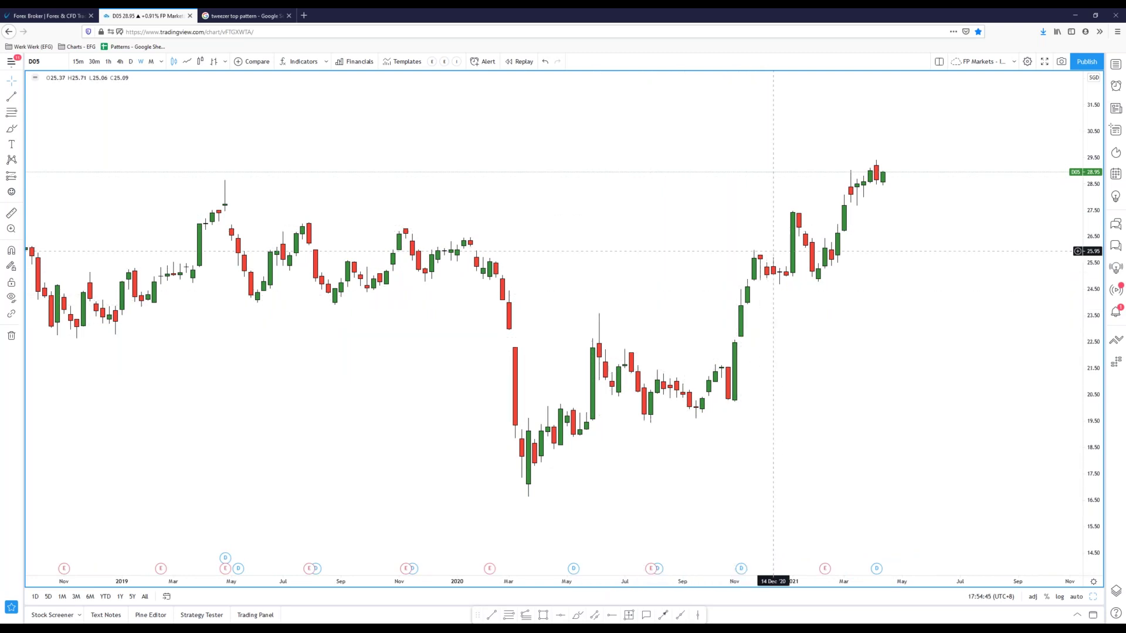
drag(763, 348, 711, 343)
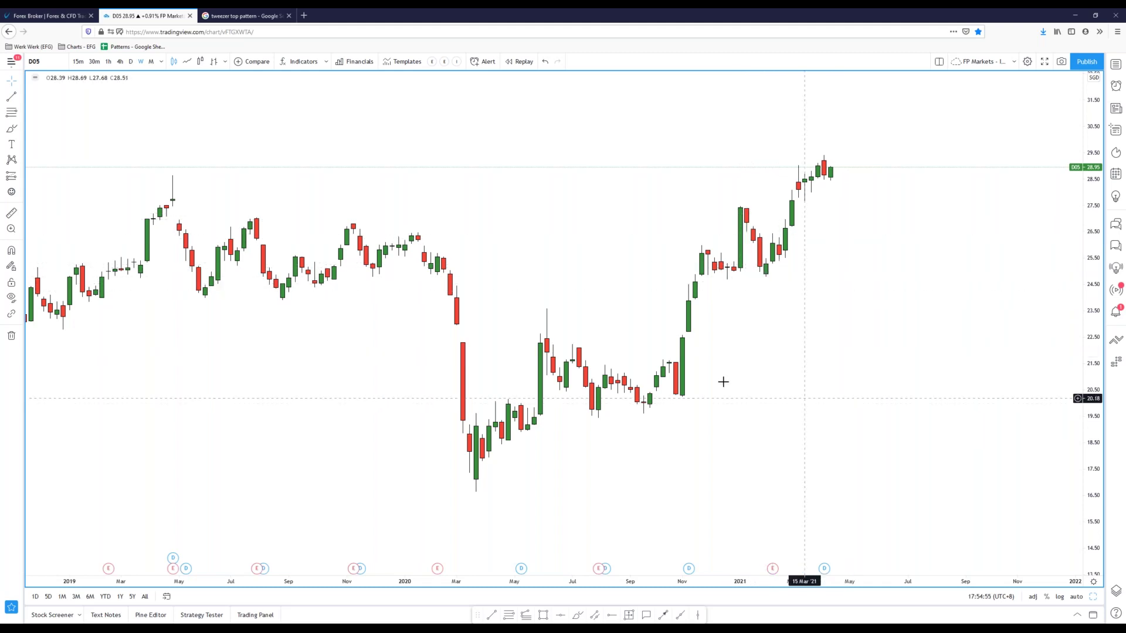
scroll(346, 329, down, 3)
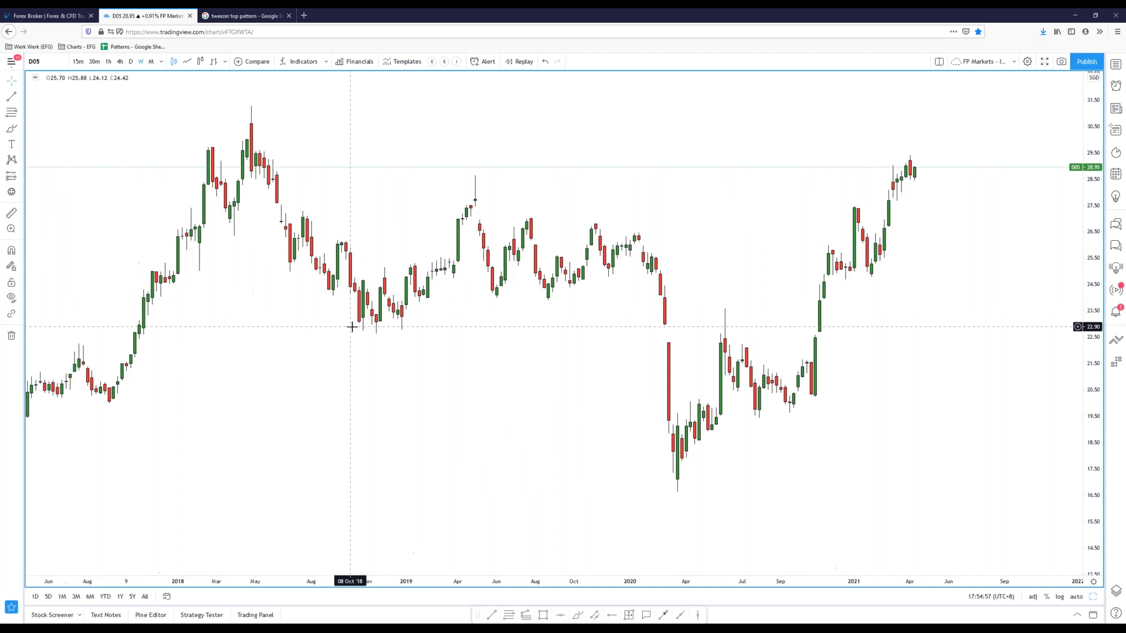
Step: Draw a freehand brush stroke along D05's weekly decline from the late April 2019 high to the June 2019 low
drag(328, 347, 390, 360)
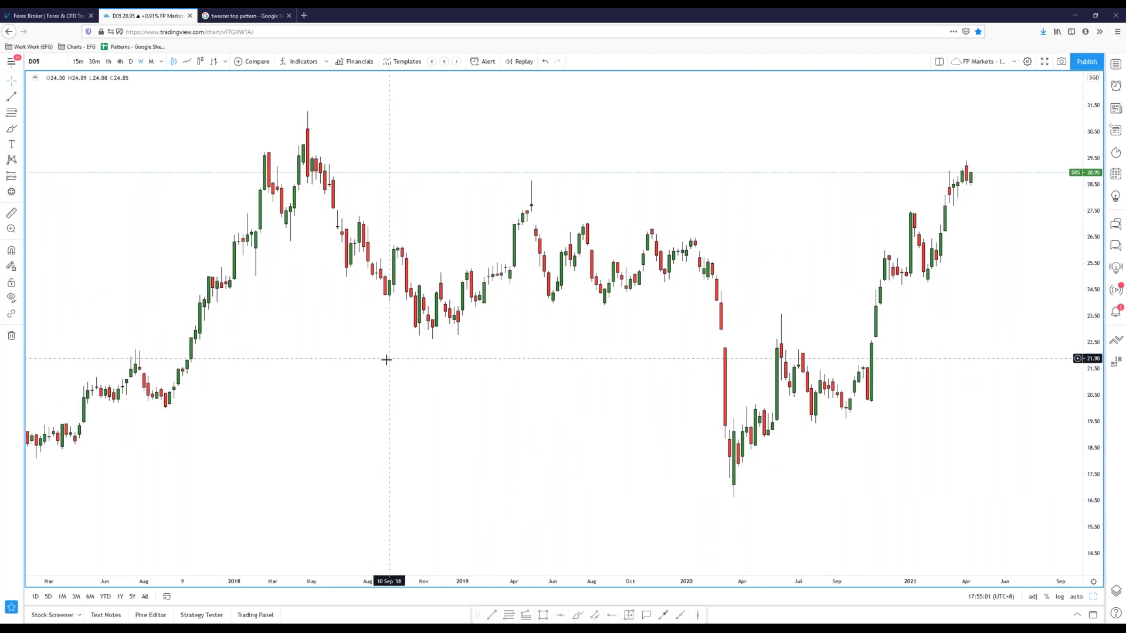
mouse_move(332, 355)
mouse_down()
mouse_move(266, 342)
mouse_move(317, 340)
mouse_up()
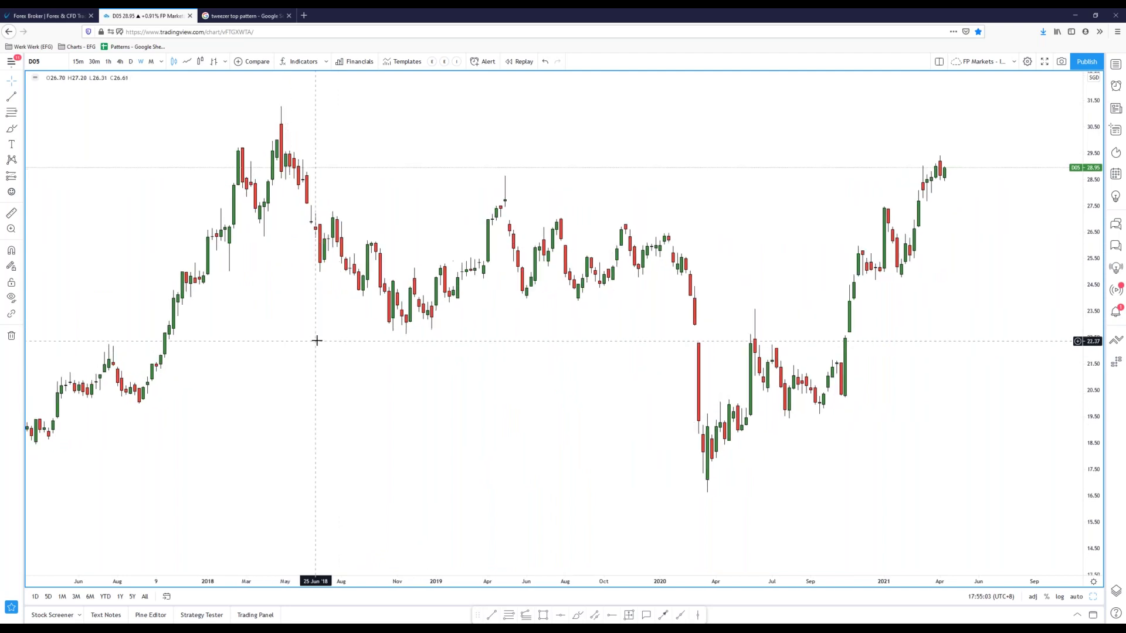
scroll(615, 369, up, 4)
drag(284, 407, 532, 412)
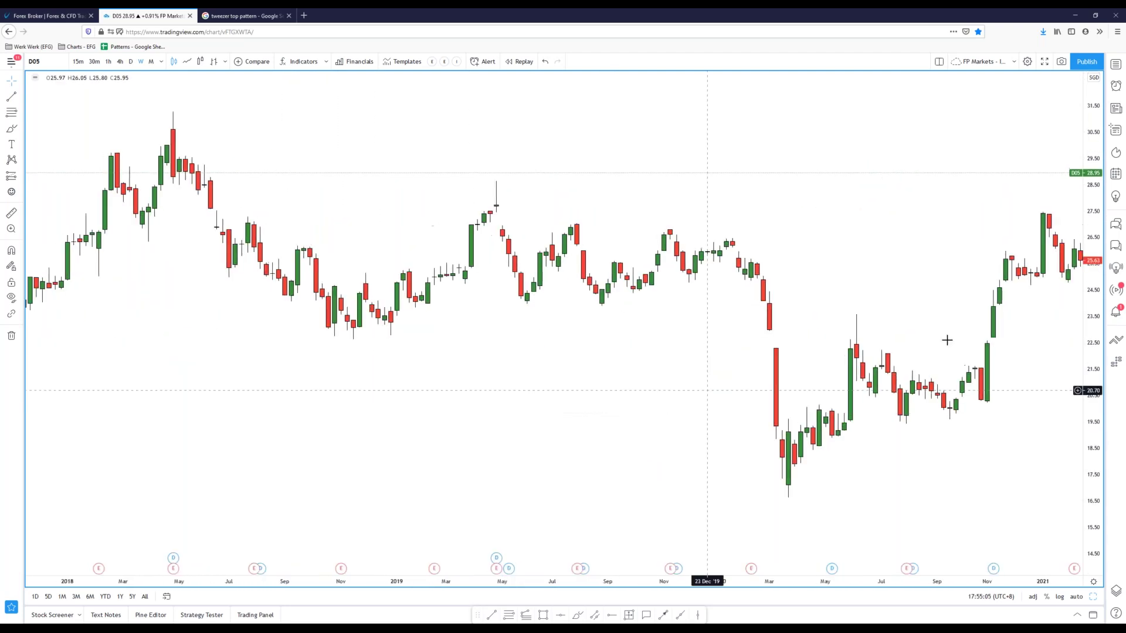
scroll(567, 420, up, 4)
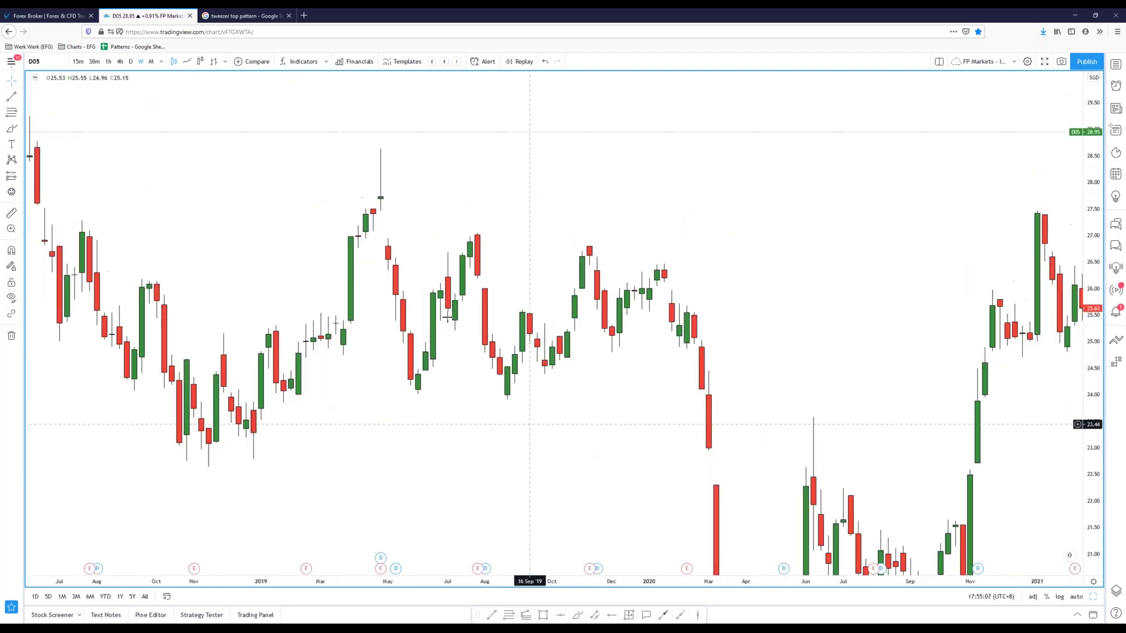
drag(375, 194, 417, 389)
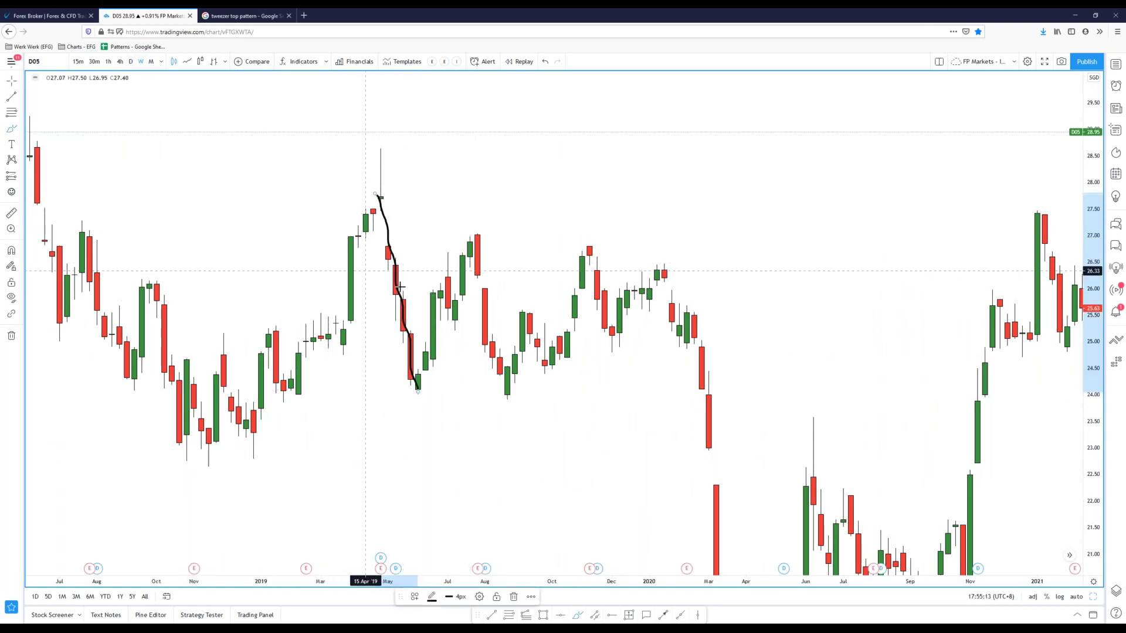
Step: Examine the marked April to June 2019 decline on D05's daily timeframe, both as candles and as a line chart
click(130, 61)
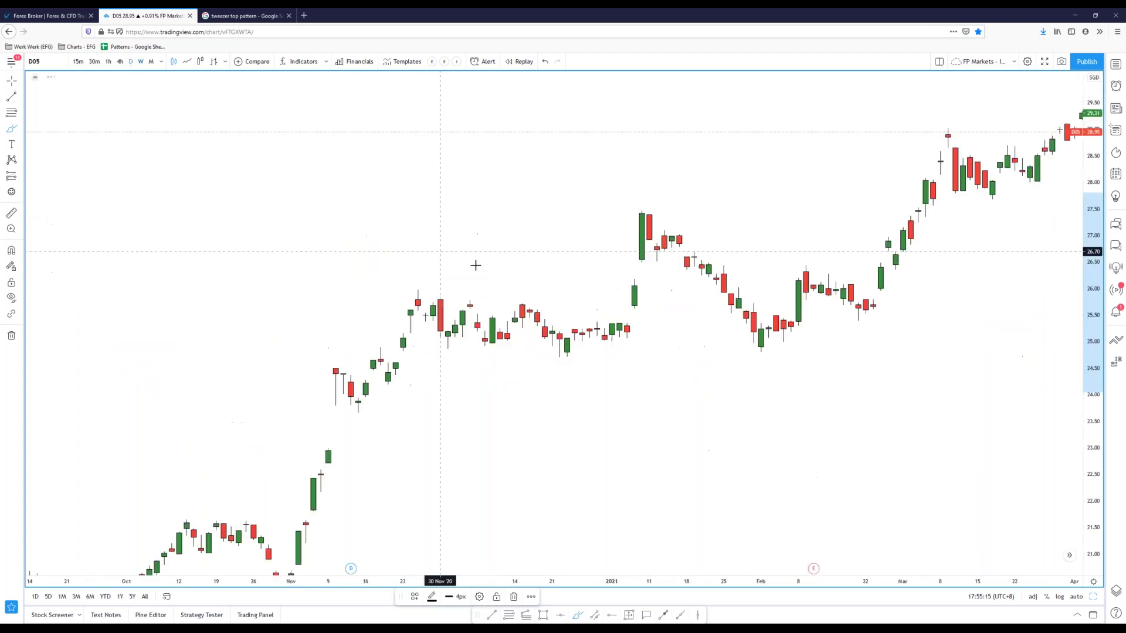
scroll(739, 360, down, 3)
scroll(663, 370, down, 5)
scroll(581, 364, up, 4)
drag(481, 406, 668, 388)
scroll(622, 388, up, 8)
drag(521, 397, 1020, 411)
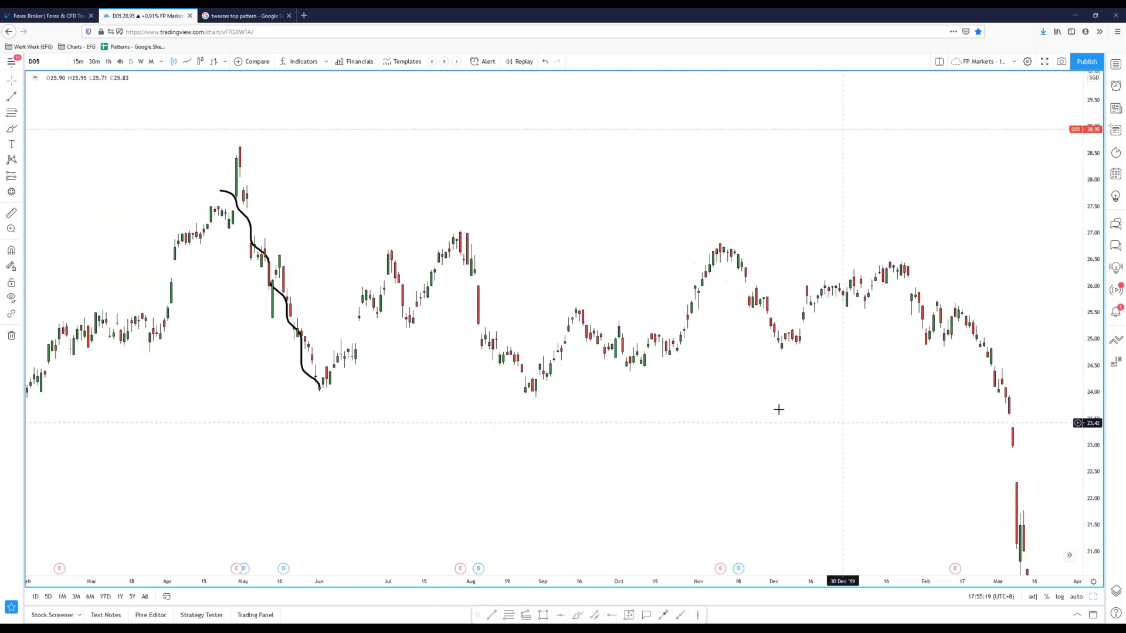
drag(377, 410, 465, 391)
scroll(467, 392, up, 4)
drag(311, 409, 672, 431)
drag(573, 422, 595, 422)
drag(1098, 466, 1073, 258)
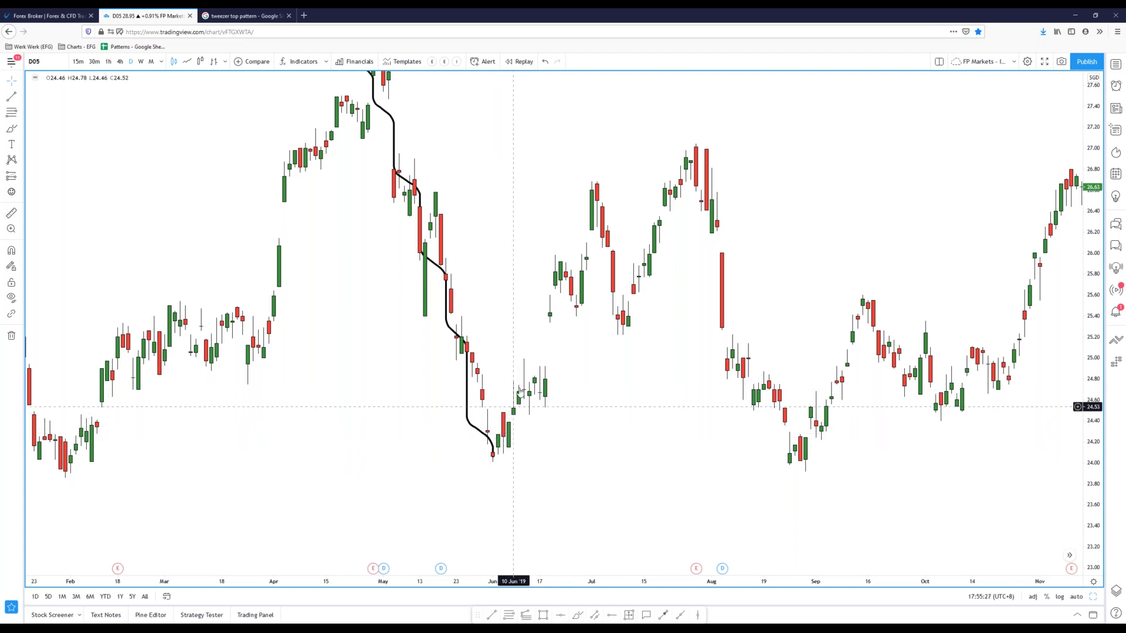
click(186, 62)
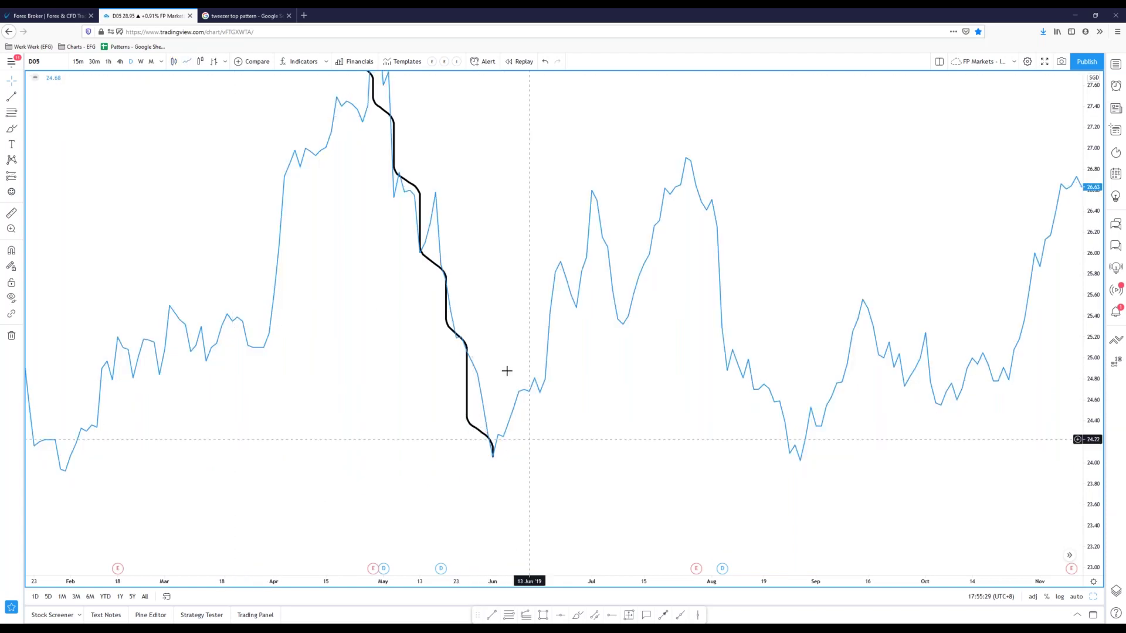
click(173, 61)
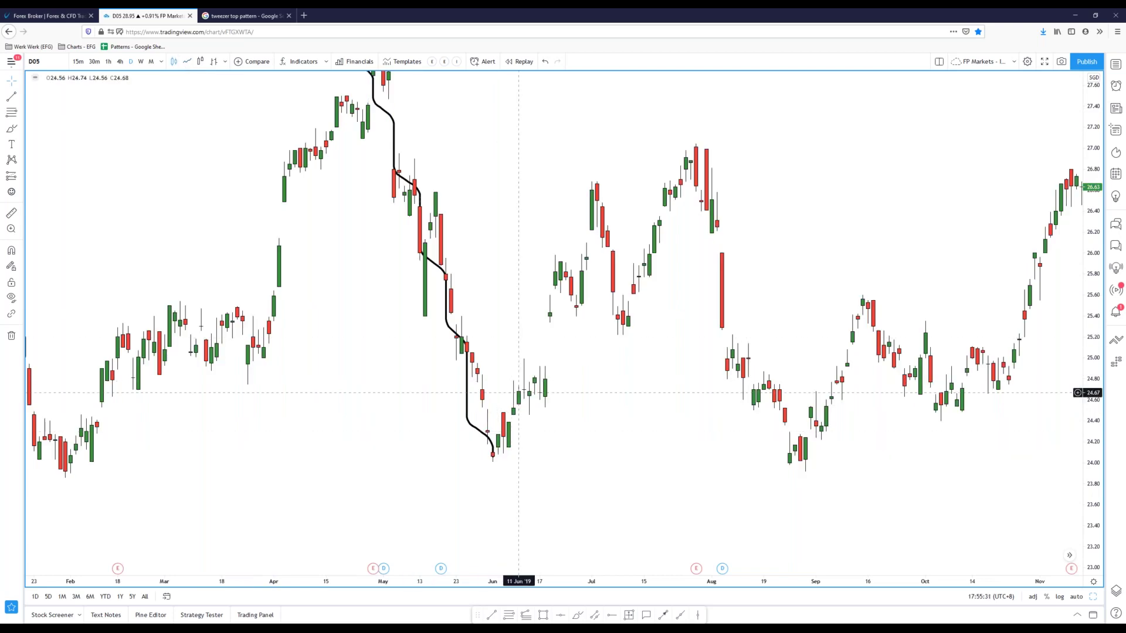
Step: Return D05 to the weekly timeframe with automatic price scaling and bring the candles from 2019 to 2021 into view
click(141, 61)
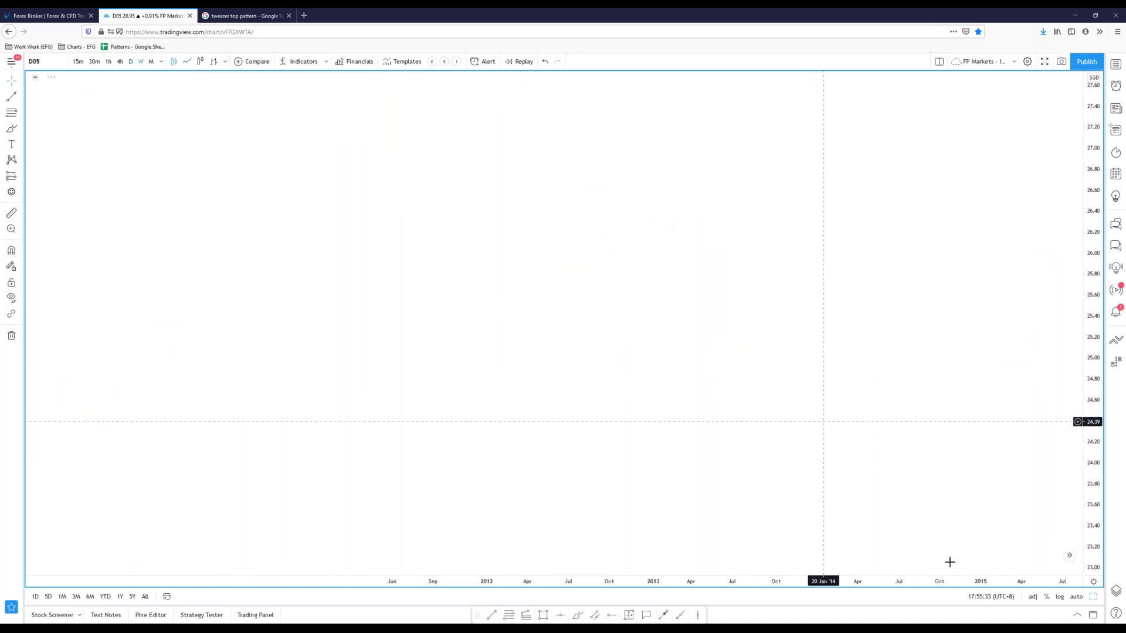
click(1076, 597)
scroll(804, 424, down, 3)
drag(837, 422, 27, 361)
scroll(648, 359, up, 5)
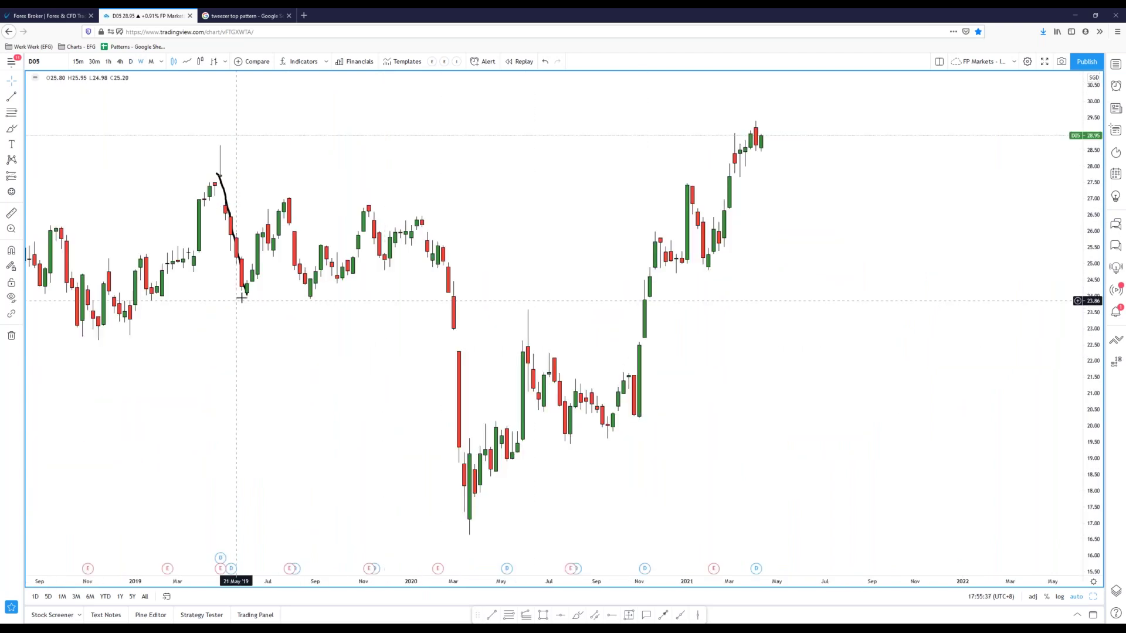
Step: Search for GBPJPY and load the FOREX.com British Pound / Japanese Yen chart
click(45, 65)
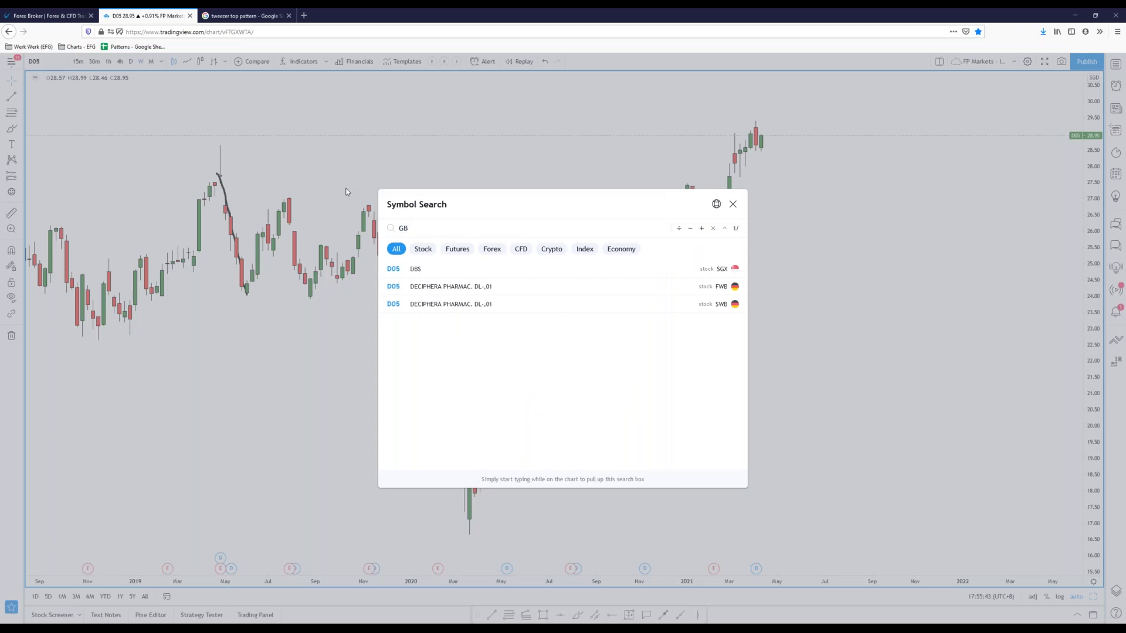
text(JPY)
key(Down)
key(Down)
key(Down)
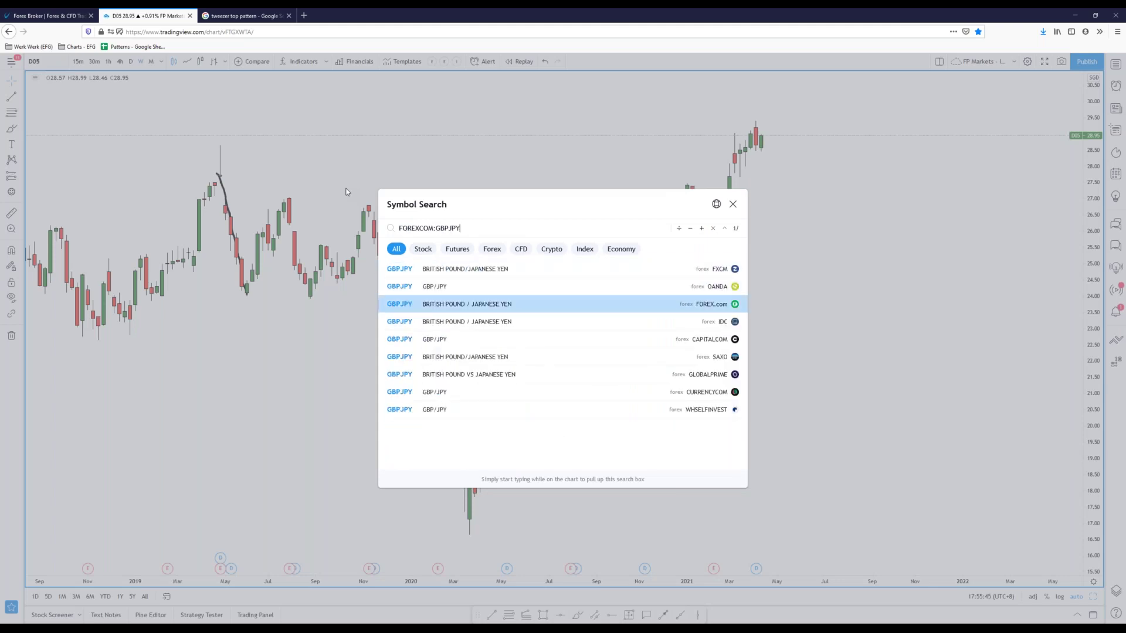
key(Return)
scroll(566, 234, down, 1)
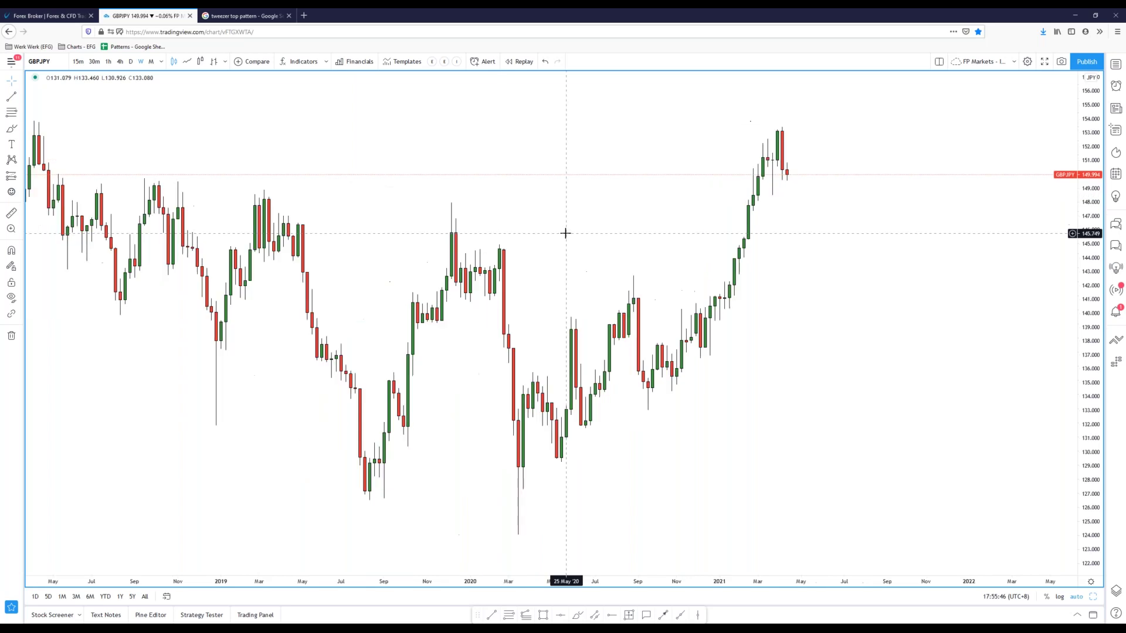
Step: Examine GBPJPY's weekly candles from 2021 back to the 2015 high
drag(529, 236, 617, 258)
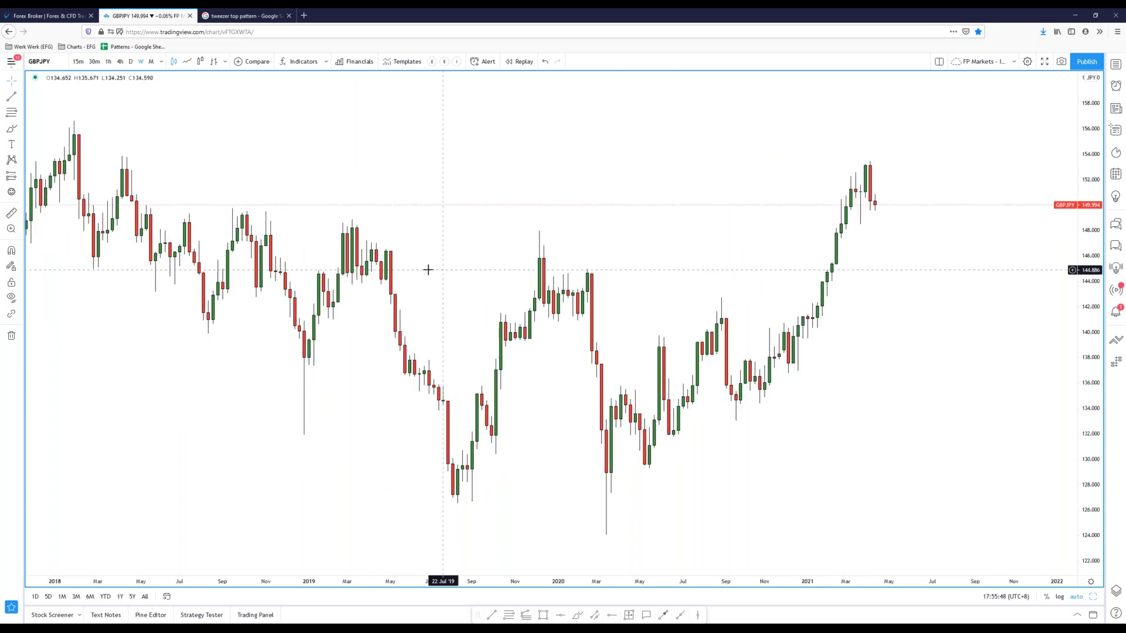
drag(186, 214, 443, 224)
drag(237, 170, 278, 181)
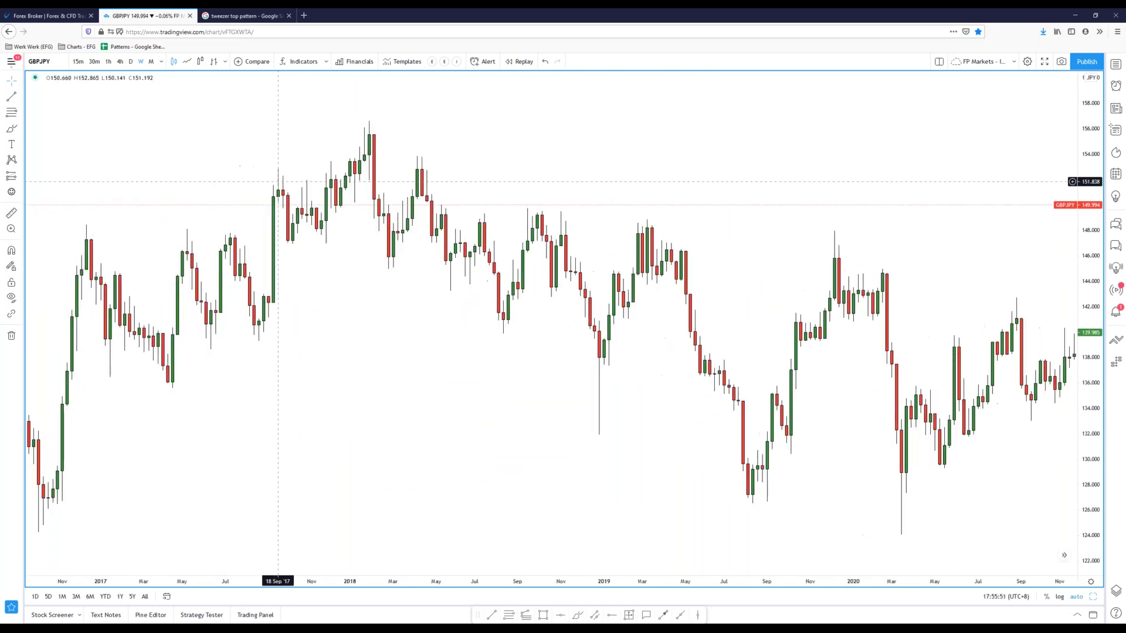
scroll(290, 365, up, 1)
drag(294, 365, 549, 357)
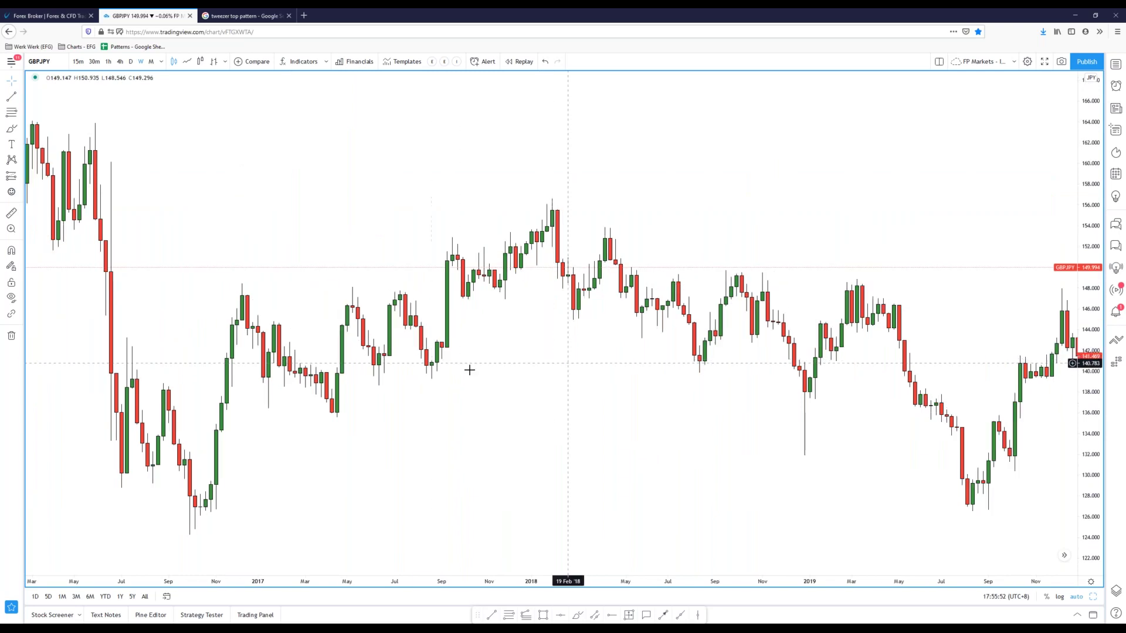
drag(427, 369, 534, 366)
drag(322, 332, 453, 322)
drag(370, 321, 584, 320)
drag(317, 305, 407, 308)
drag(1086, 347, 1086, 246)
drag(481, 242, 611, 345)
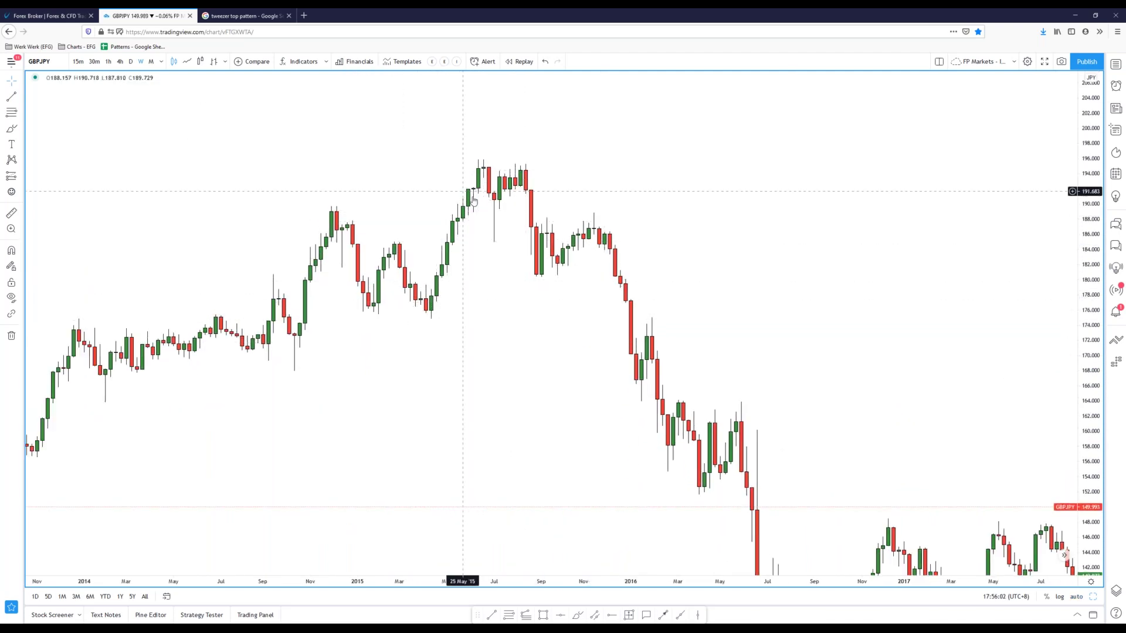
Step: Circle the green and red candle pair at GBPJPY's August 2015 high with the brush and sketch an arrow pointing to it
scroll(422, 347, up, 2)
drag(422, 347, 579, 353)
drag(1090, 399, 1091, 175)
drag(698, 230, 767, 392)
scroll(536, 371, up, 2)
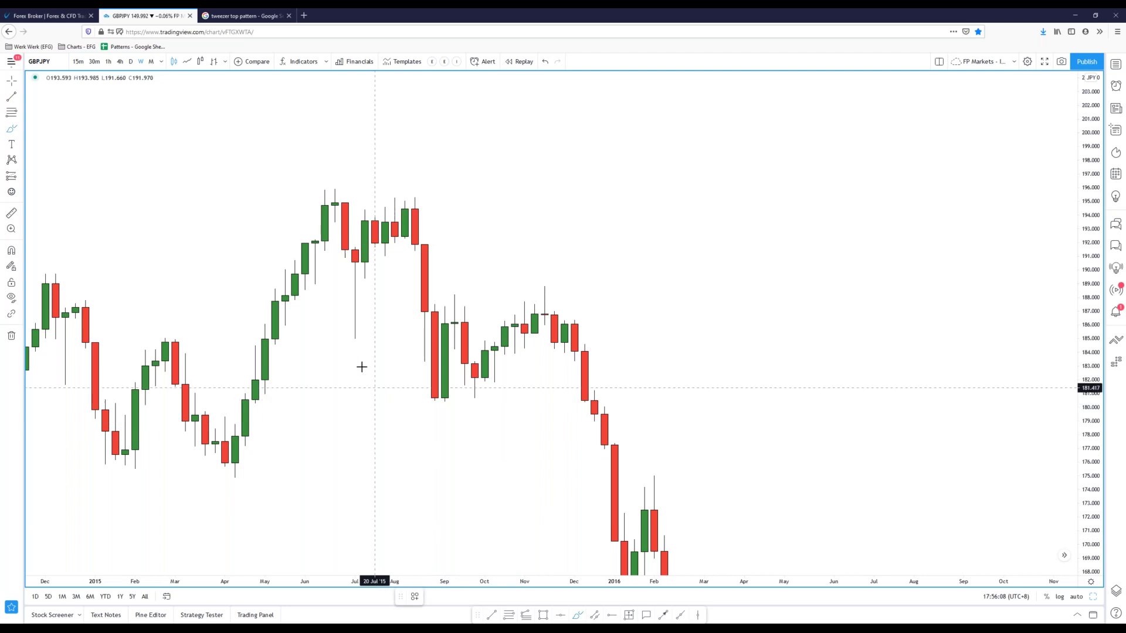
mouse_move(423, 192)
mouse_down()
mouse_move(395, 211)
mouse_move(420, 248)
mouse_move(433, 211)
mouse_move(420, 184)
mouse_move(465, 138)
mouse_up()
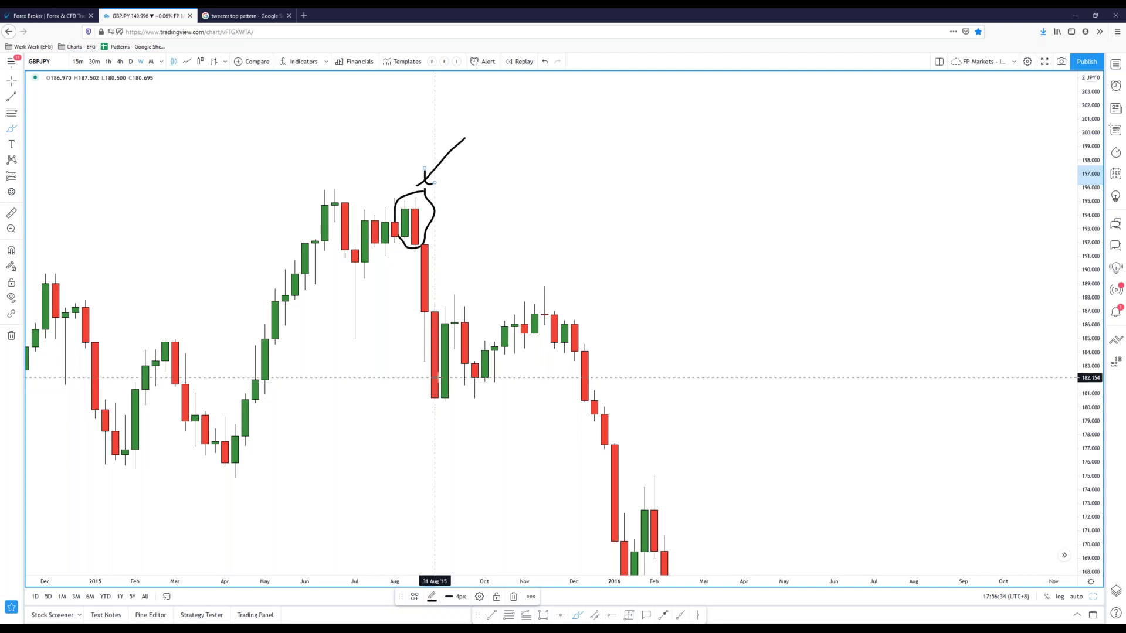
Step: Mark the open and close of the 24 August 2015 bearish candle with short horizontal brush strokes at about 192 and 187
drag(416, 245, 435, 242)
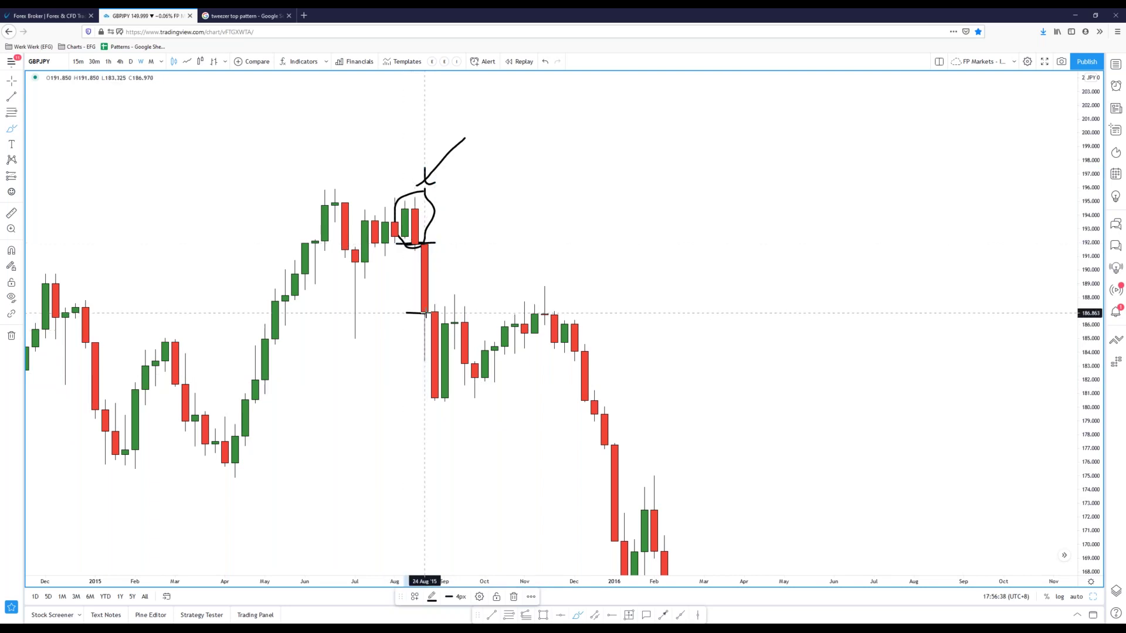
drag(446, 312, 455, 311)
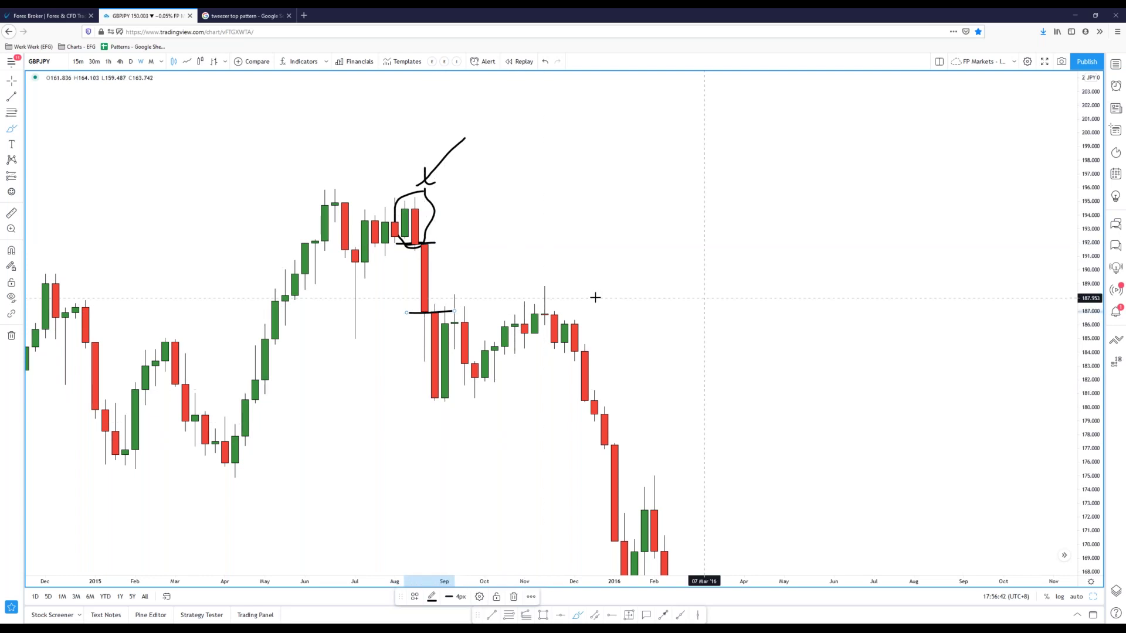
click(681, 324)
Step: Review GBPJPY's weekly trends around the marked 2015 high and back to 2008, comparing the top as candles and as a line
scroll(707, 318, down, 3)
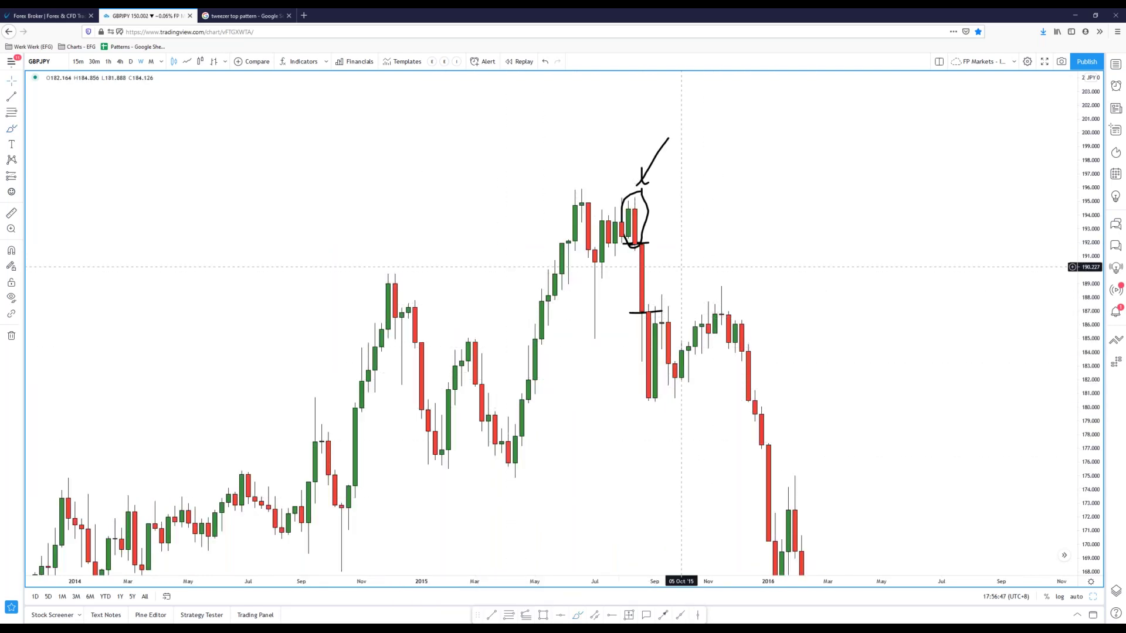
drag(424, 340, 727, 338)
drag(1086, 186, 1083, 446)
scroll(791, 440, down, 3)
drag(792, 447, 642, 290)
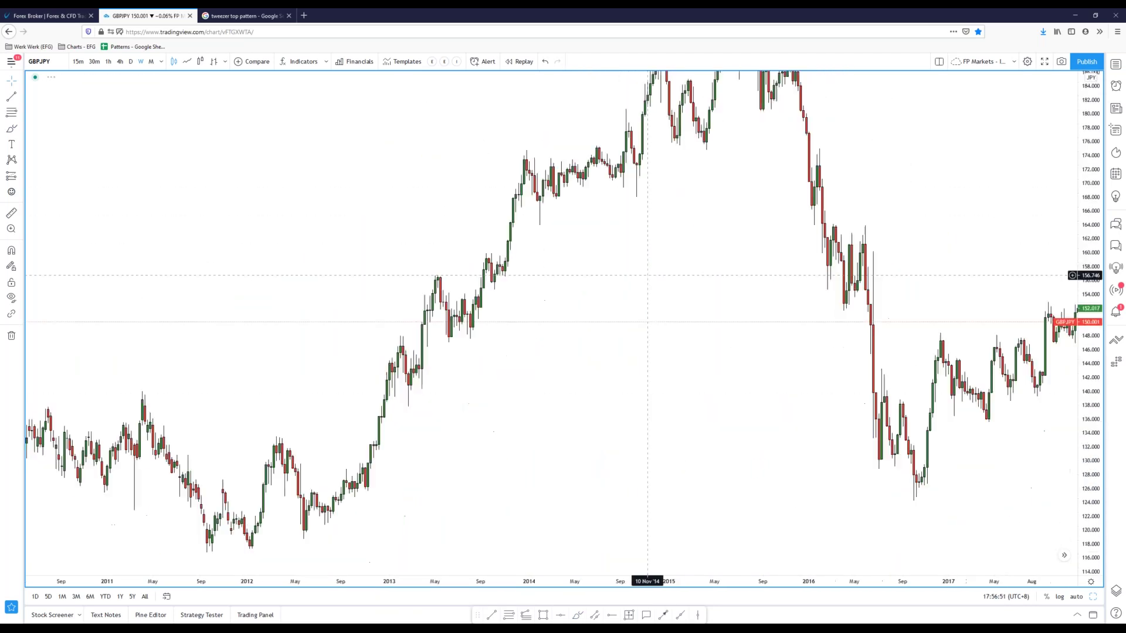
drag(570, 278, 499, 384)
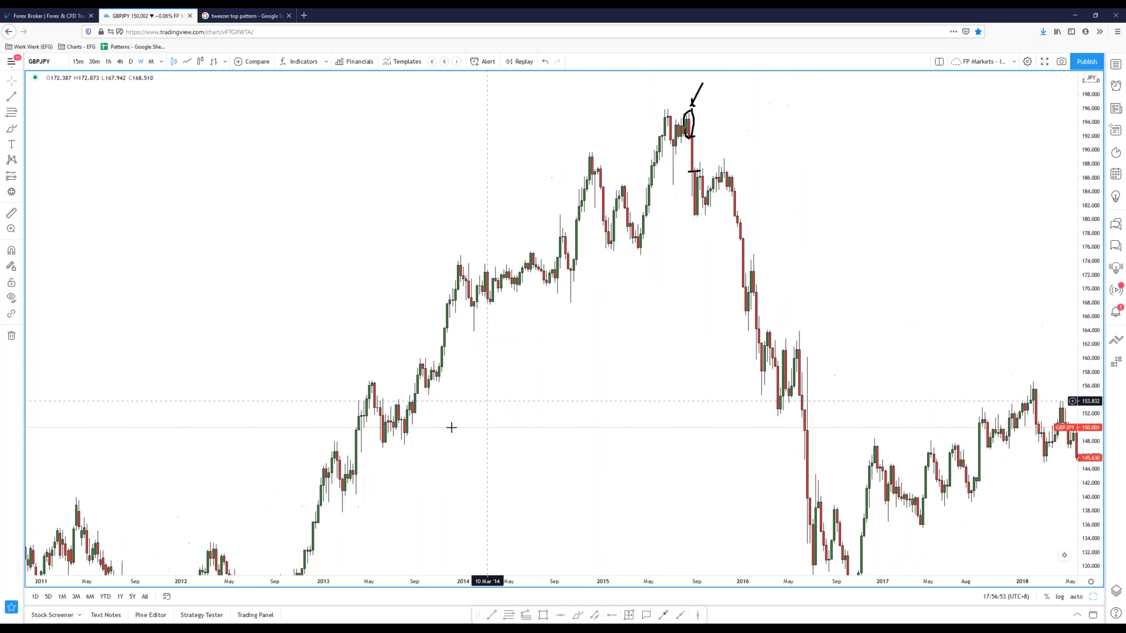
drag(670, 203, 599, 211)
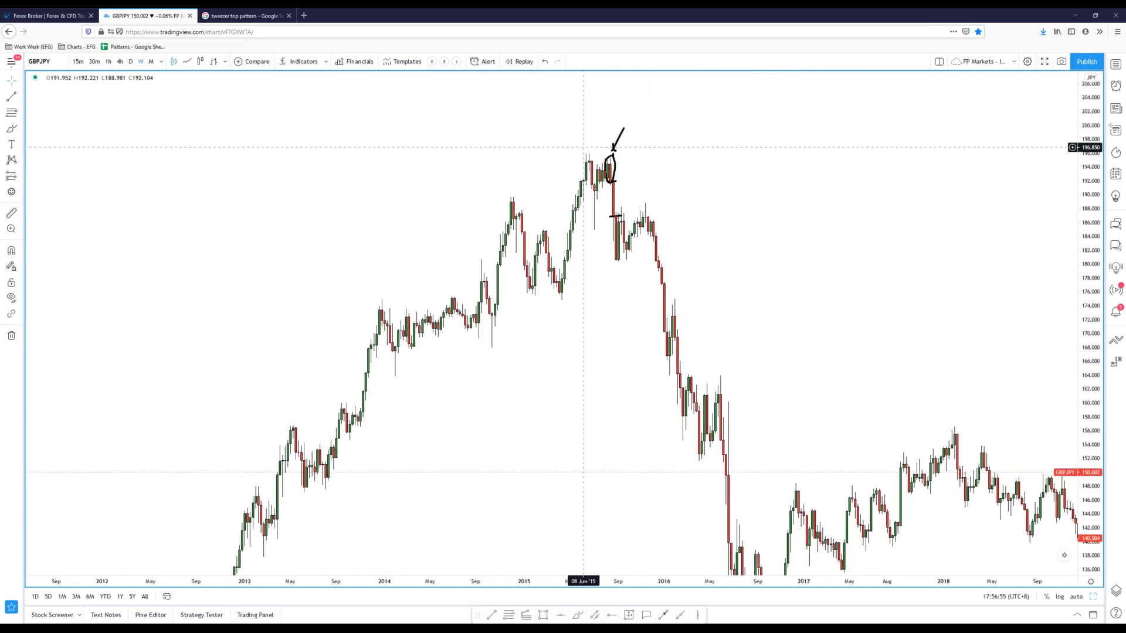
click(185, 63)
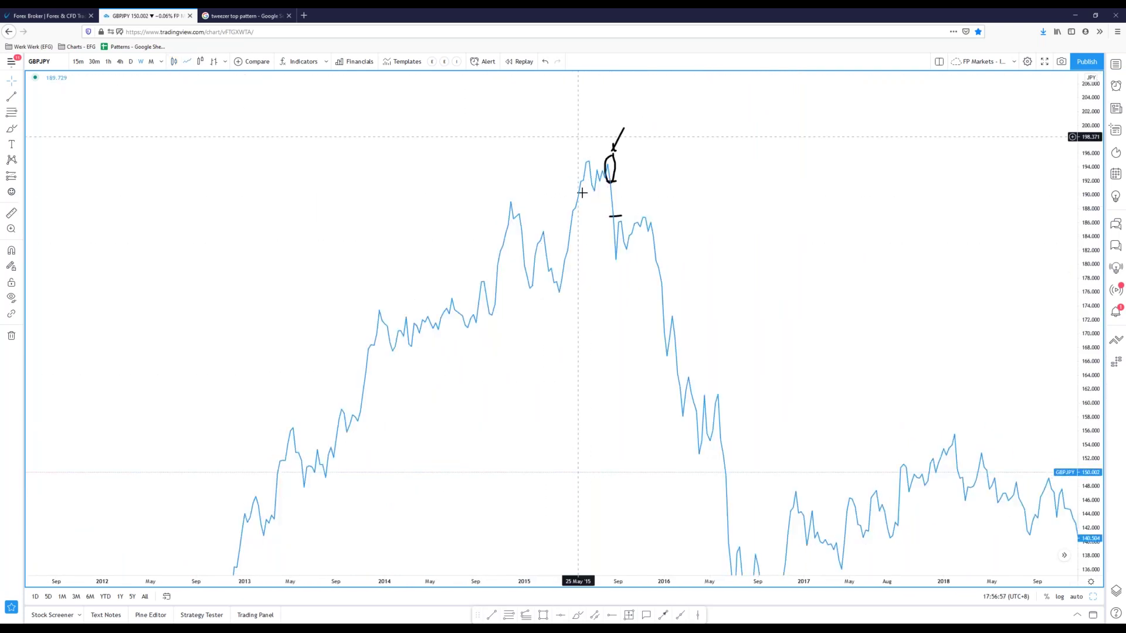
key(ctrl+z)
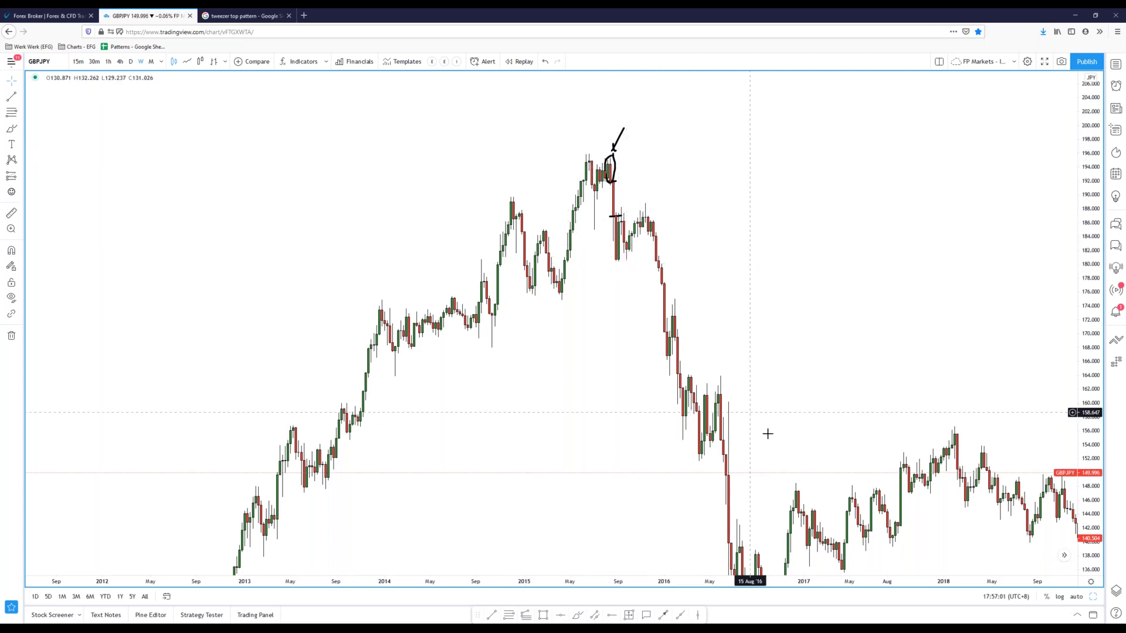
drag(729, 512, 649, 391)
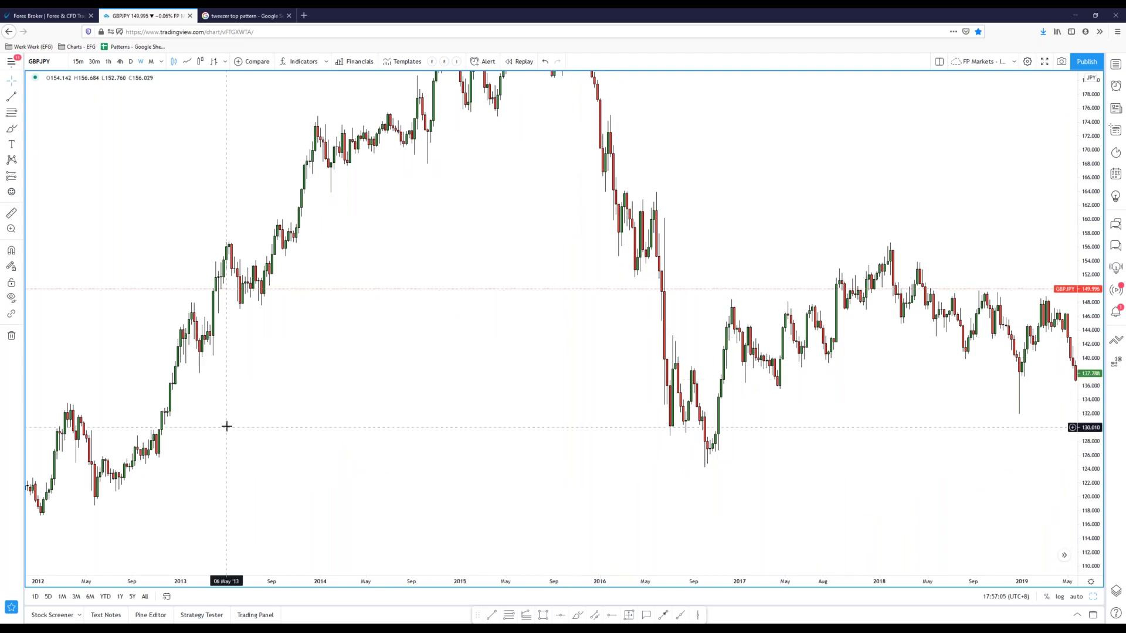
drag(226, 427, 744, 462)
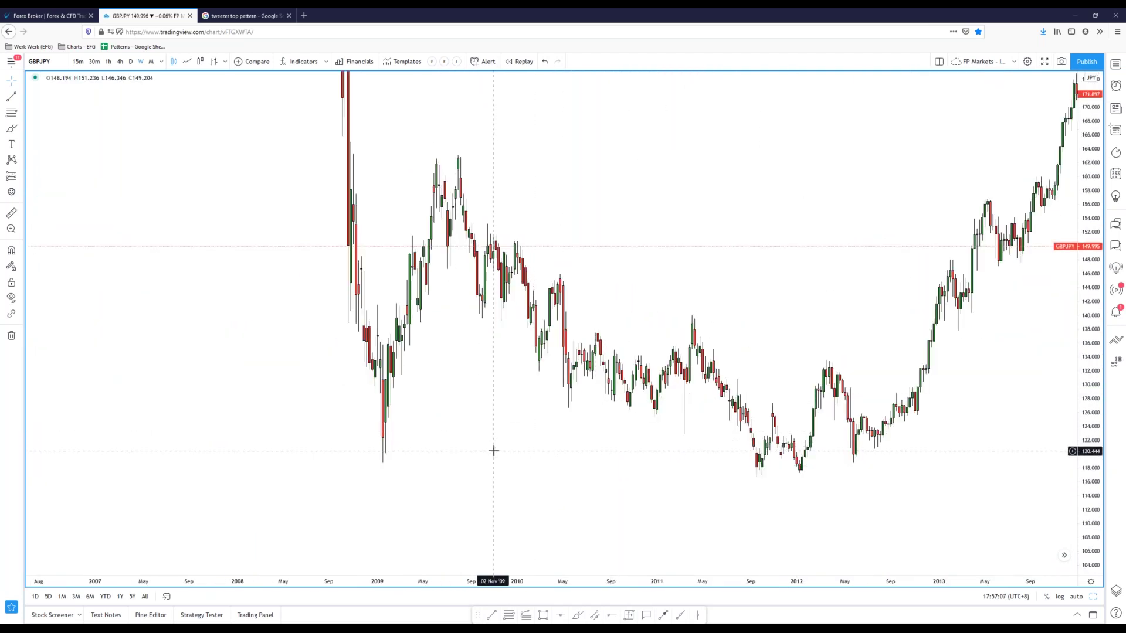
drag(336, 340, 489, 468)
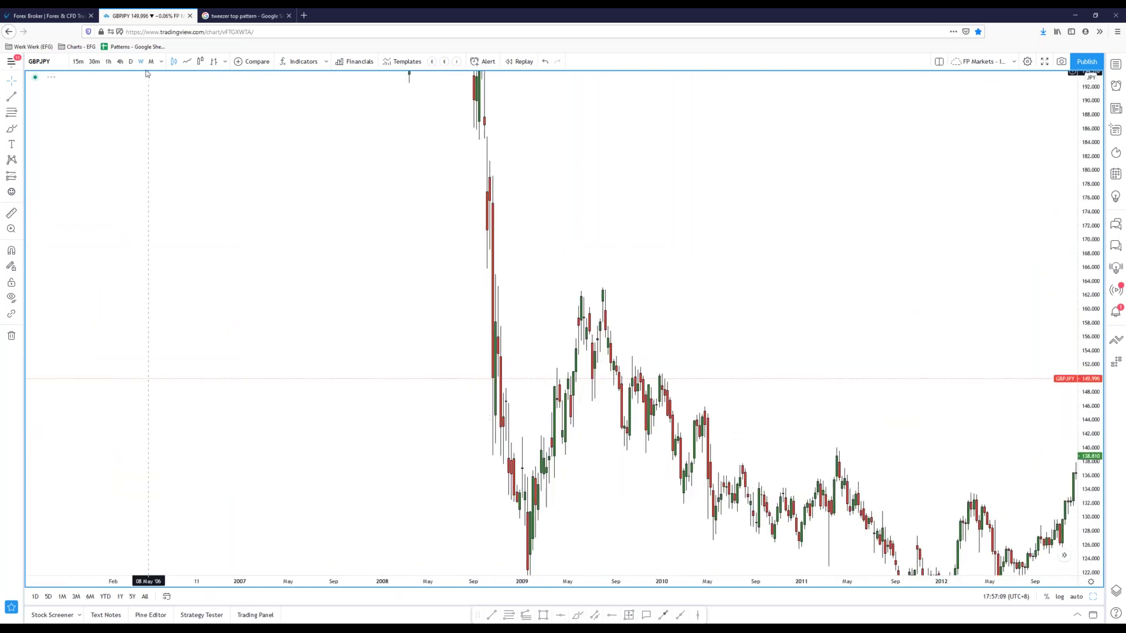
Step: Switch GBPJPY to daily candles and examine the price action from 2020 back to the October 2016 low
drag(927, 218, 244, 108)
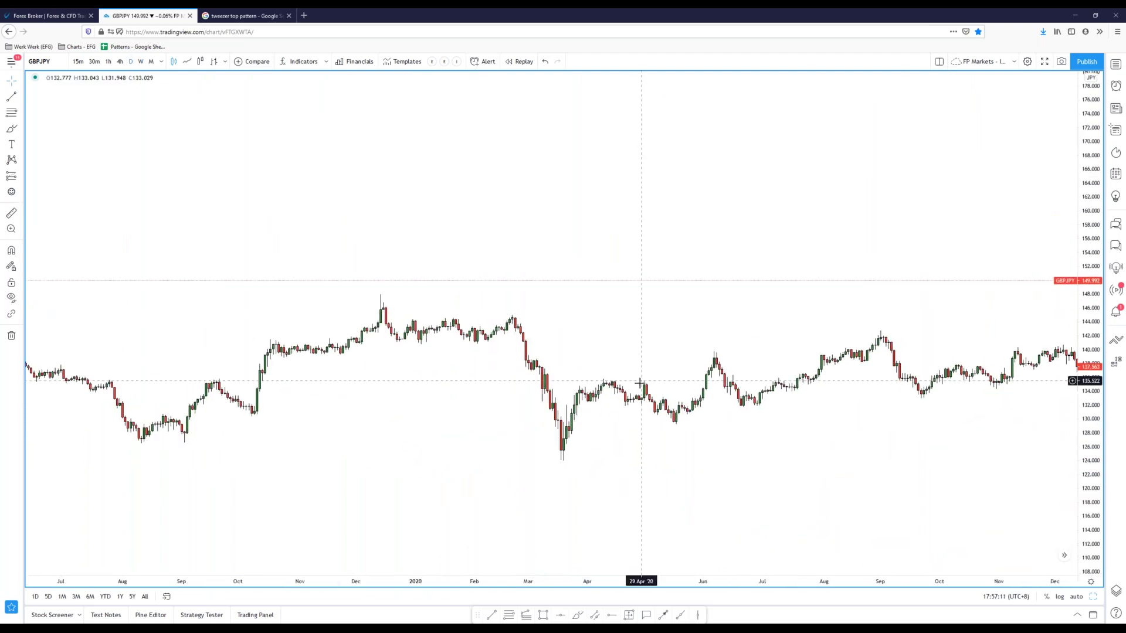
drag(455, 476, 713, 462)
drag(398, 458, 750, 443)
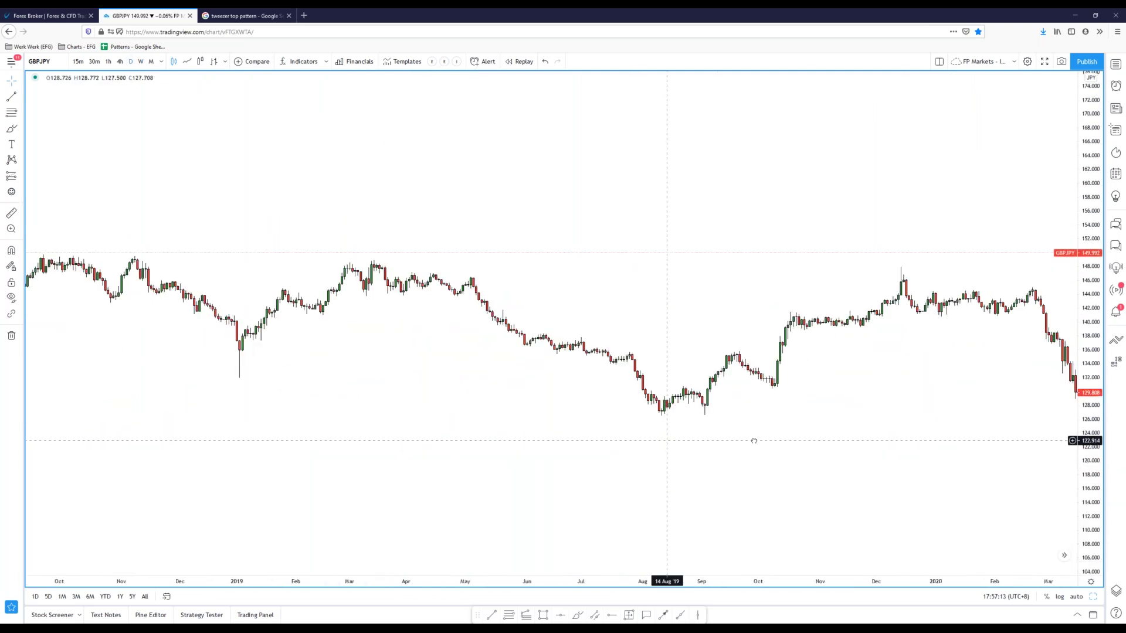
drag(394, 446, 465, 440)
drag(334, 433, 593, 433)
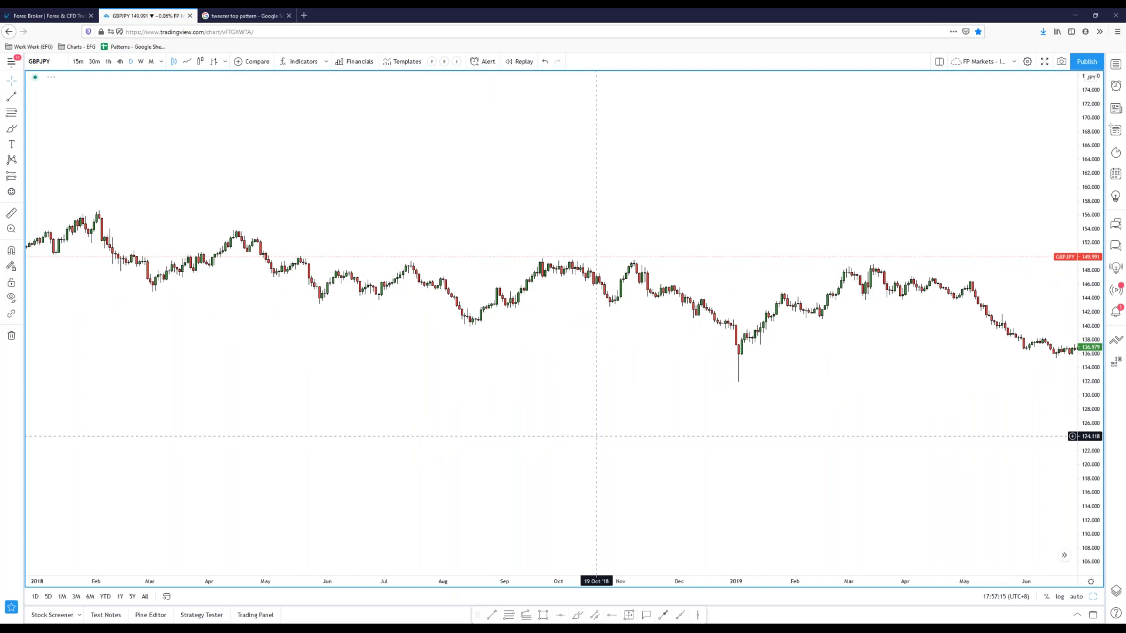
drag(288, 422, 583, 435)
drag(428, 423, 729, 492)
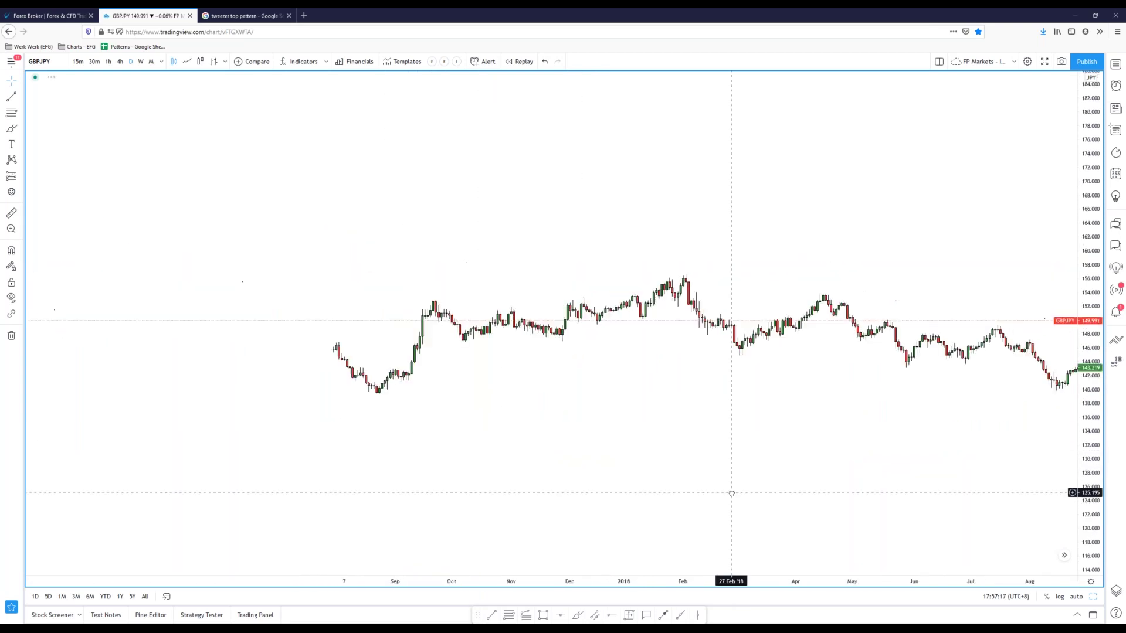
drag(457, 482, 733, 499)
scroll(724, 496, down, 5)
drag(666, 493, 655, 447)
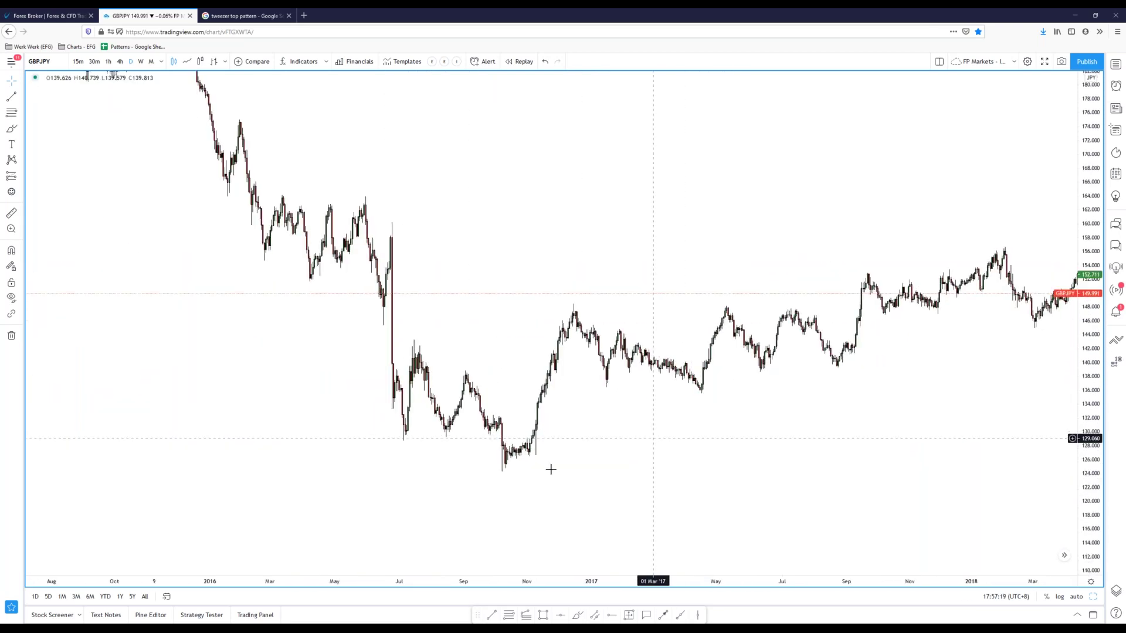
scroll(426, 492, up, 3)
drag(266, 490, 503, 487)
scroll(423, 492, up, 3)
drag(1089, 443, 1089, 264)
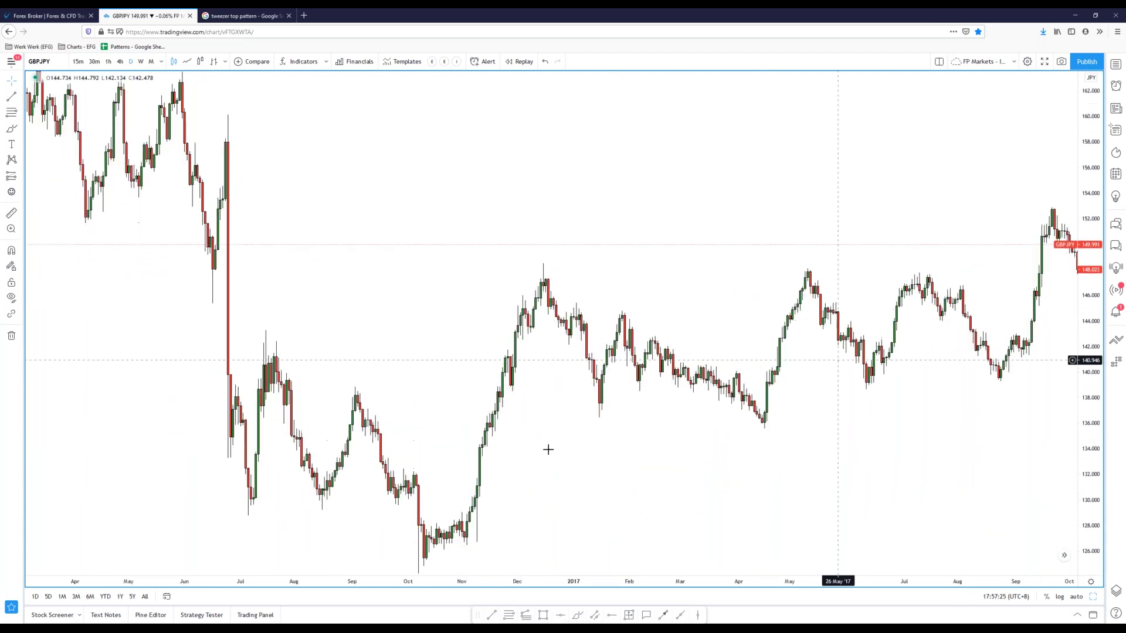
drag(547, 450, 603, 394)
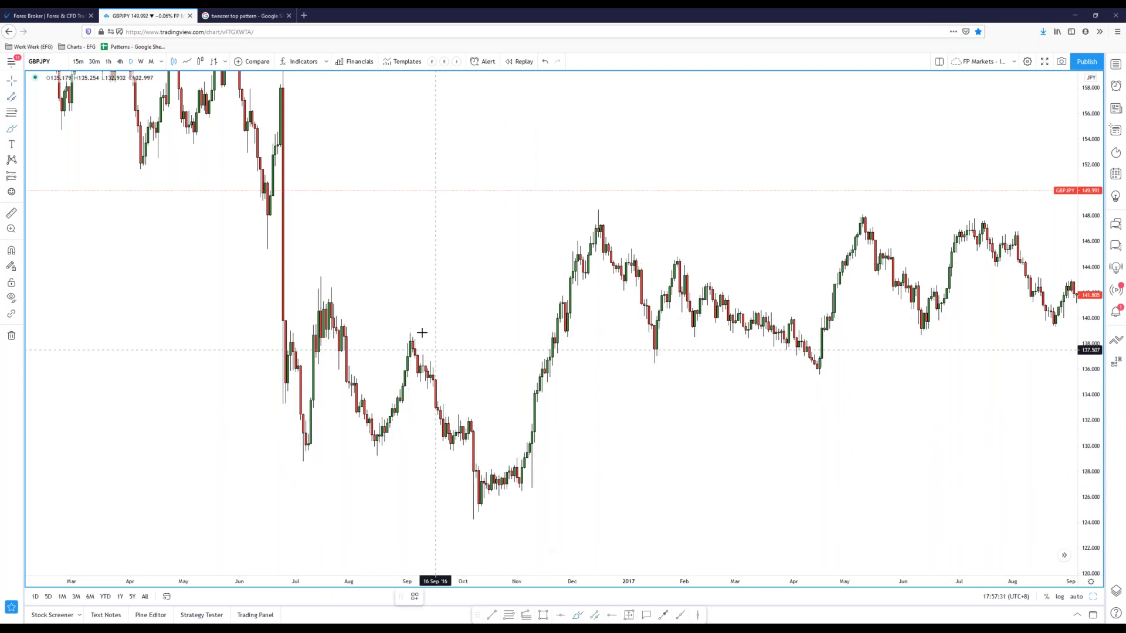
Step: Brush a line along GBPJPY's September–October 2016 decline, box the sideways candles at its bottom and circle the early November bullish candles
mouse_move(412, 333)
mouse_down()
mouse_move(494, 499)
mouse_move(469, 471)
mouse_move(551, 487)
mouse_move(447, 492)
mouse_move(452, 474)
mouse_up()
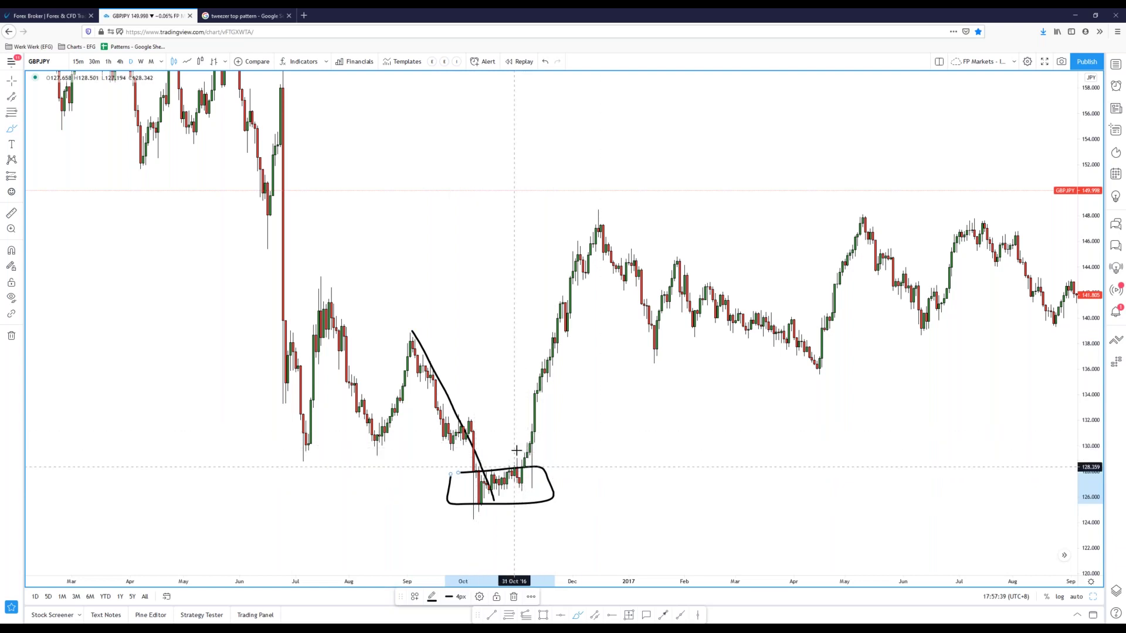
mouse_move(526, 444)
mouse_down()
mouse_move(521, 494)
mouse_move(535, 458)
mouse_up()
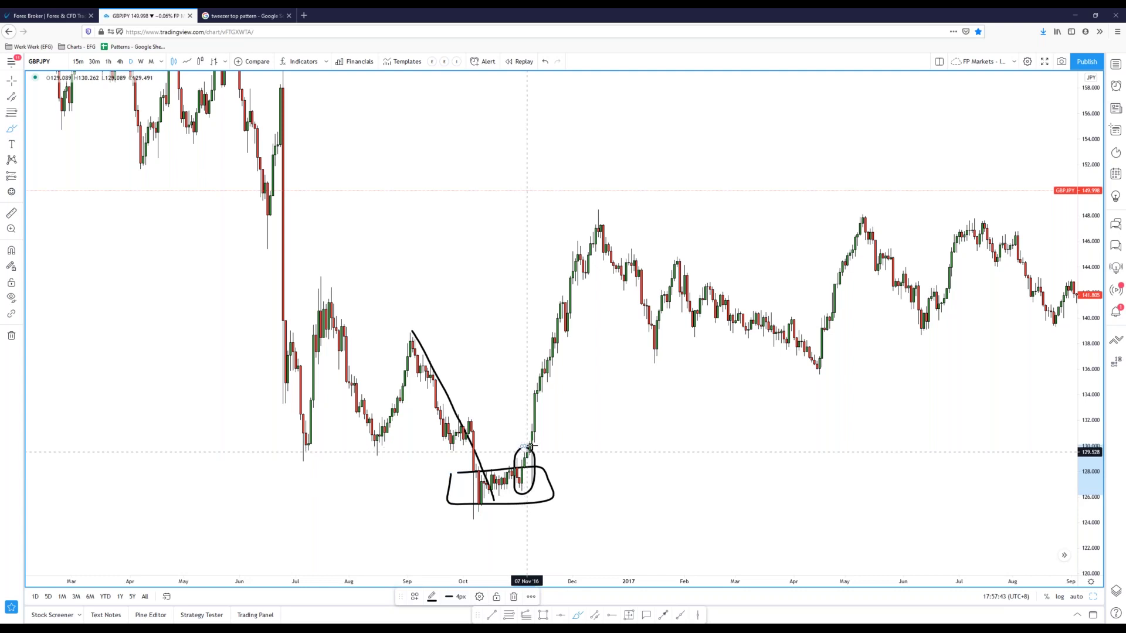
key(Escape)
Step: Draw a Fibonacci retracement from the 5 October 2016 high at 132.235 to the low at 124.277, and add a horizontal ray at 132.235
key(ctrl)
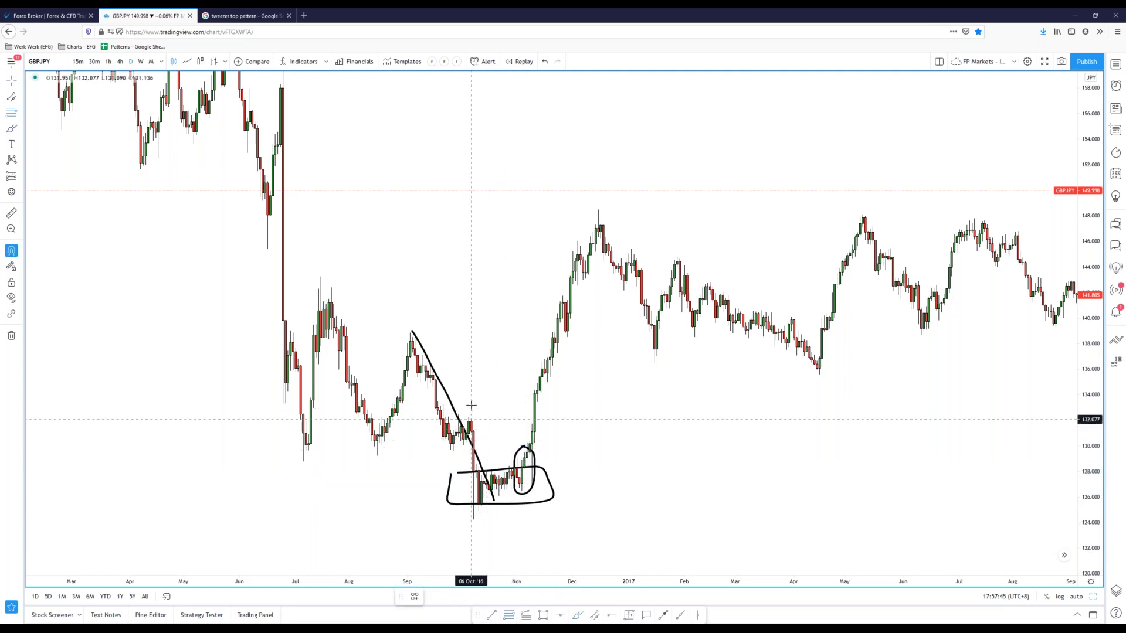
ctrl+click(468, 406)
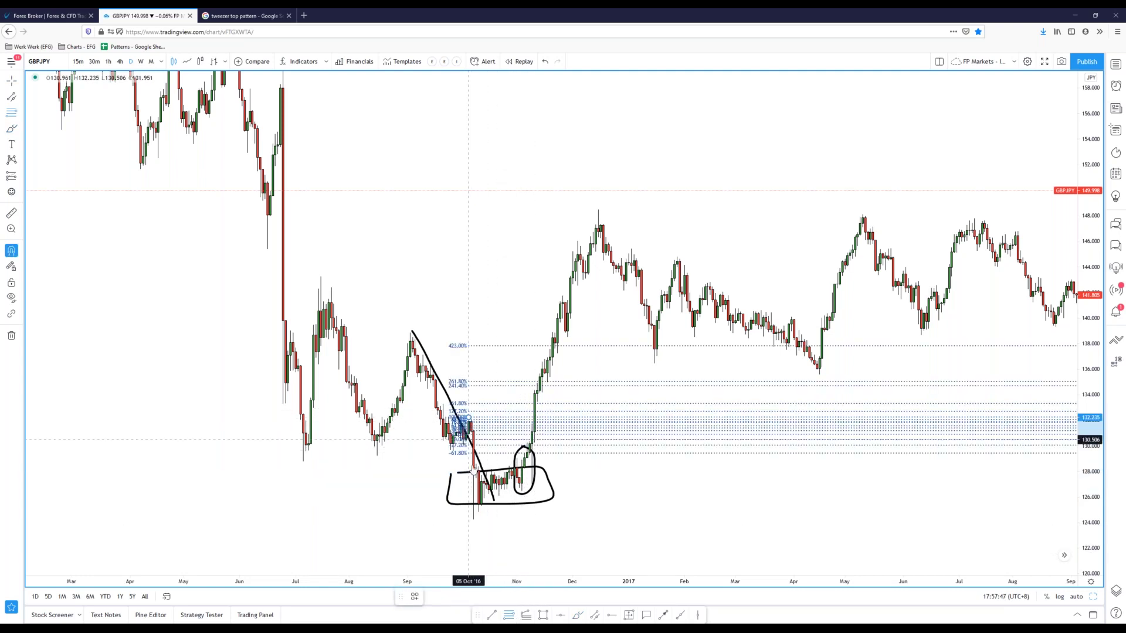
ctrl+click(473, 522)
click(556, 448)
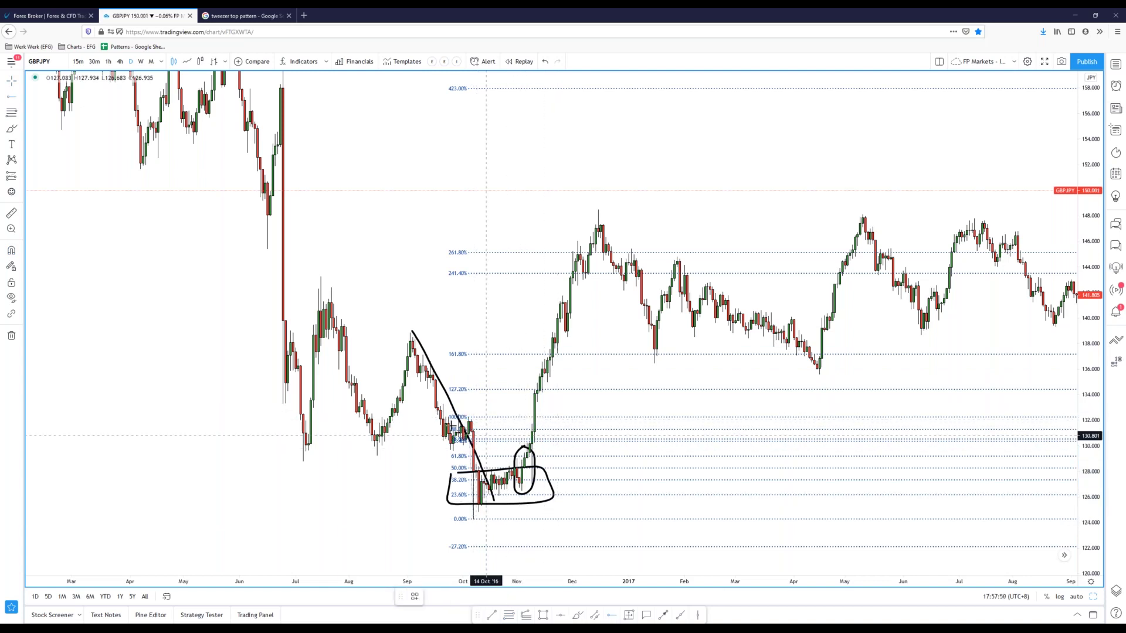
click(468, 417)
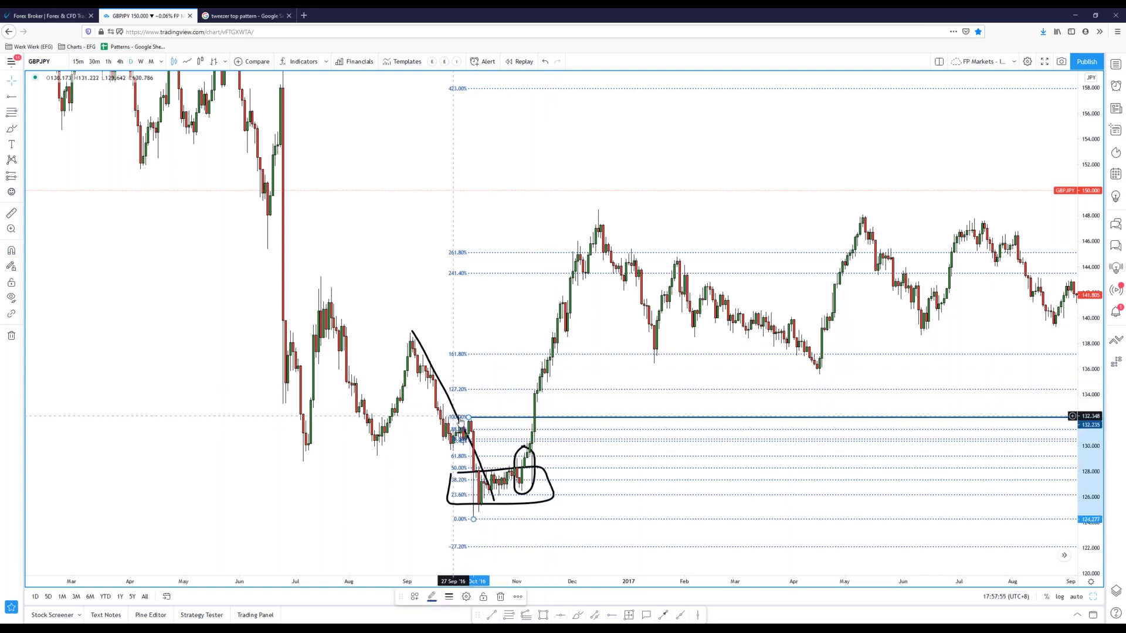
drag(472, 422, 469, 417)
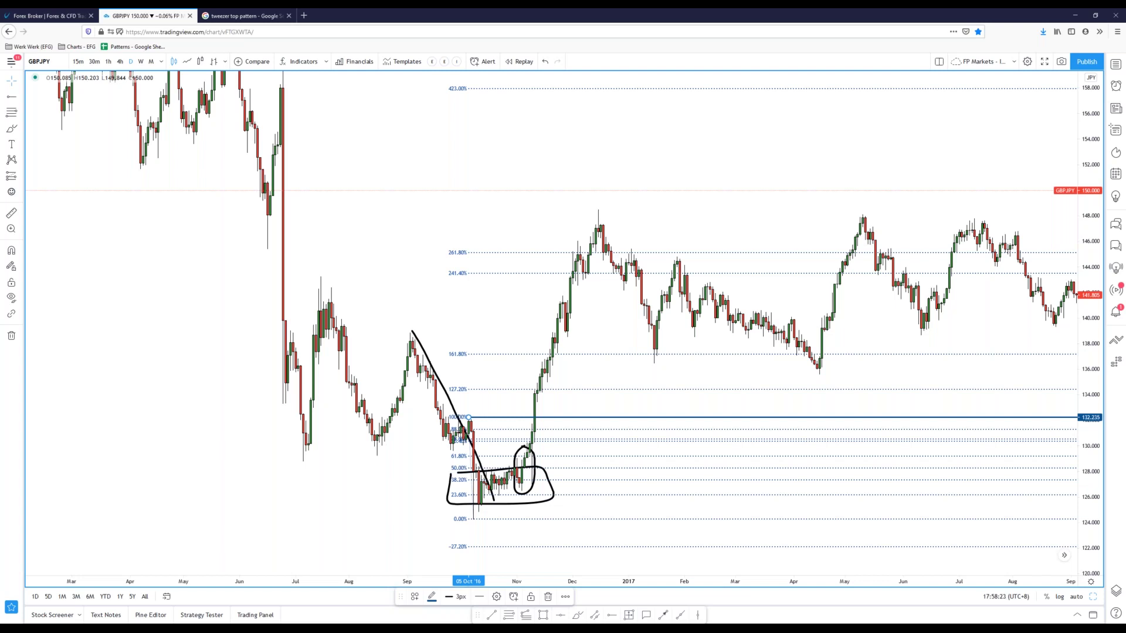
Step: Remove the drawings from the GBPJPY chart and switch it to the monthly timeframe
scroll(435, 477, down, 3)
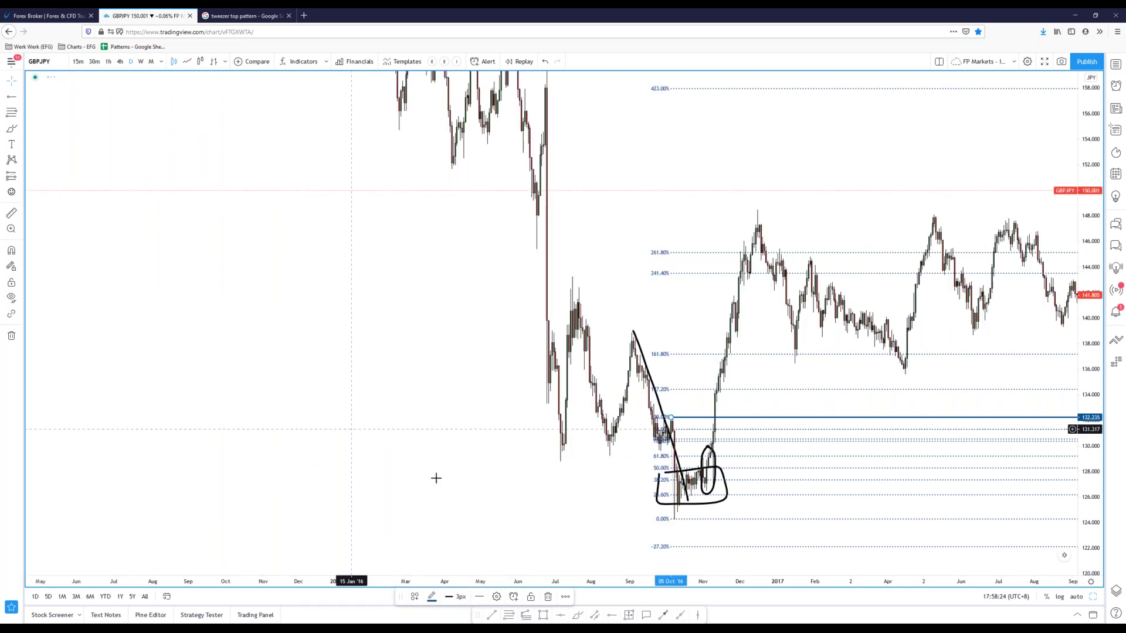
click(11, 335)
drag(349, 339, 108, 325)
click(151, 61)
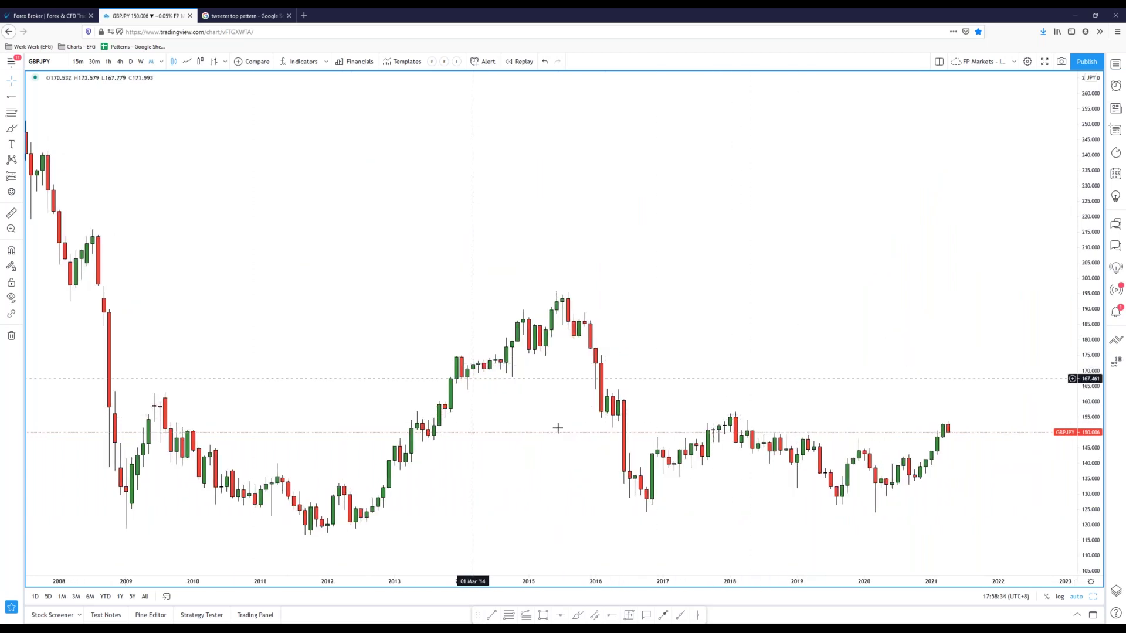
Step: Draw a descending trend line on GBPJPY's monthly chart from the February 2018 high near 156.7 to about 133 in late 2021
drag(565, 419, 540, 366)
drag(1089, 439, 1056, 355)
drag(763, 421, 686, 312)
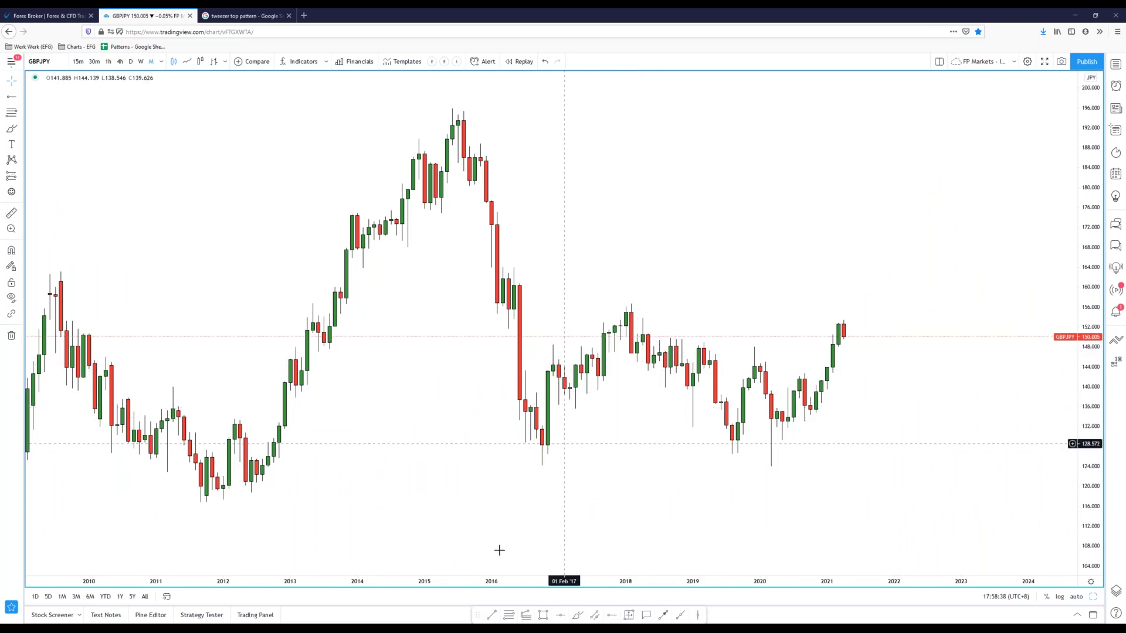
click(631, 304)
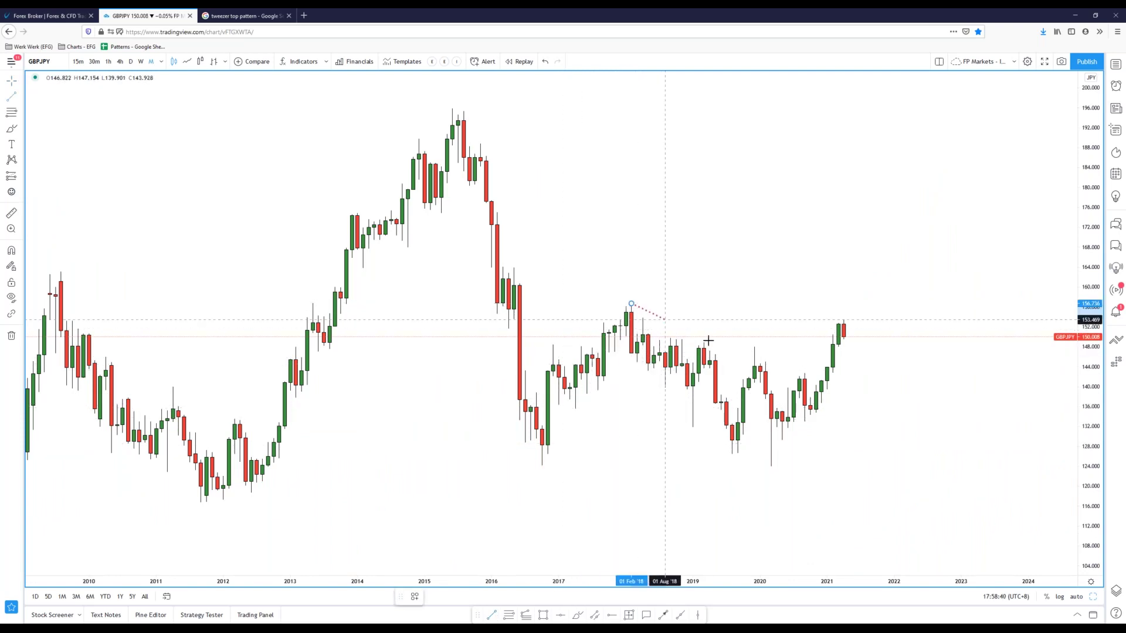
click(886, 421)
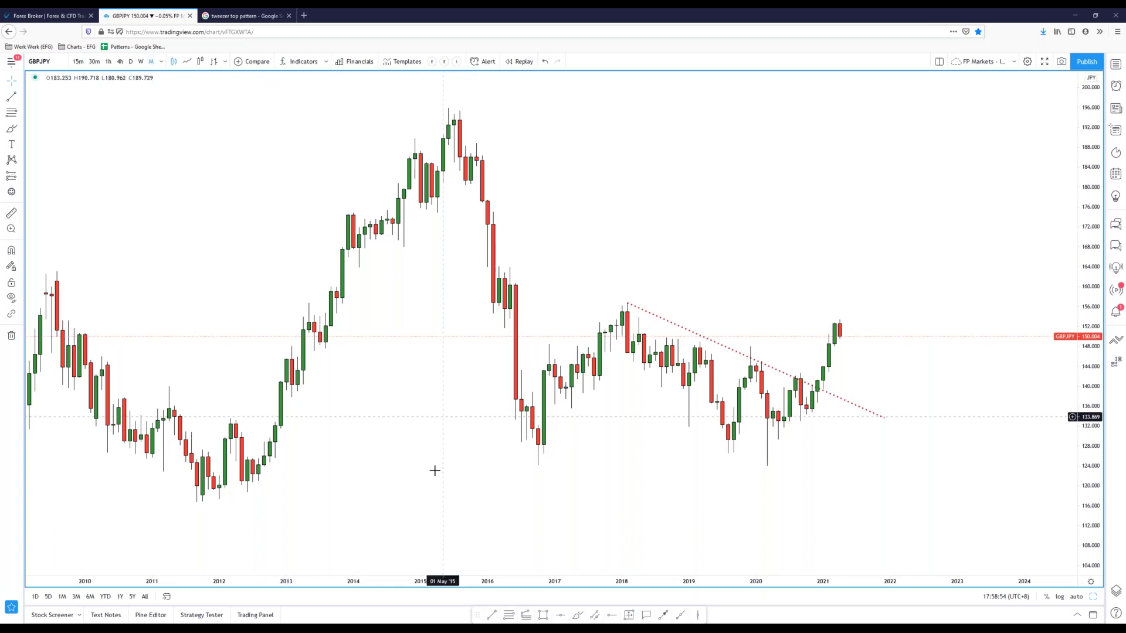
Step: Draw a Fibonacci retracement from the February 2018 high at 156.614 to the September 2019 low at 126.682
click(509, 616)
click(627, 291)
click(731, 468)
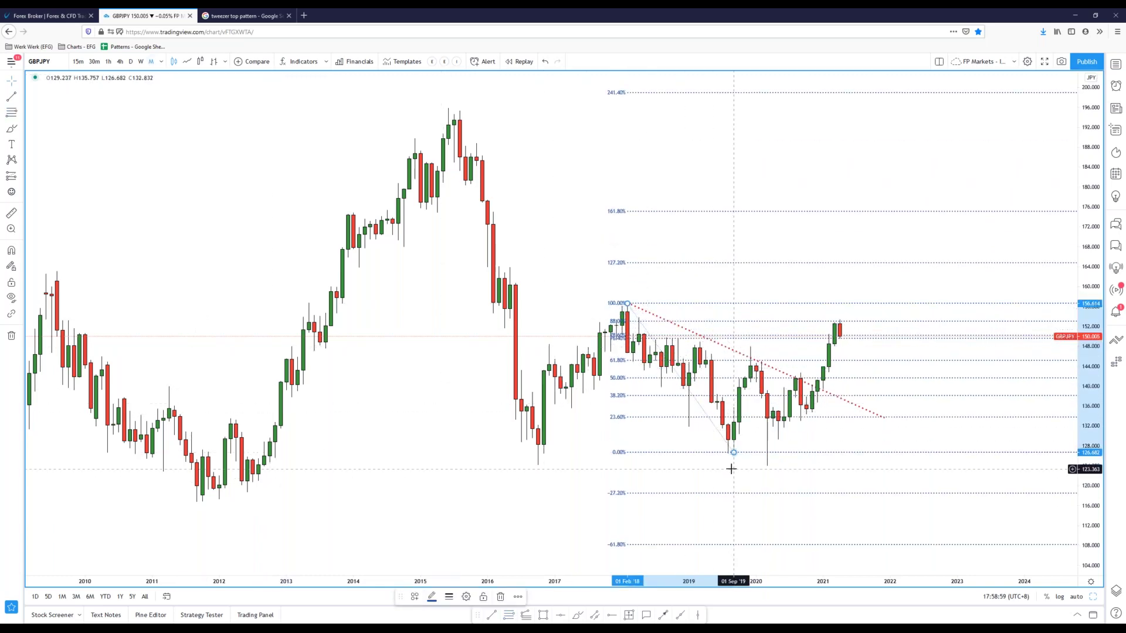
click(733, 469)
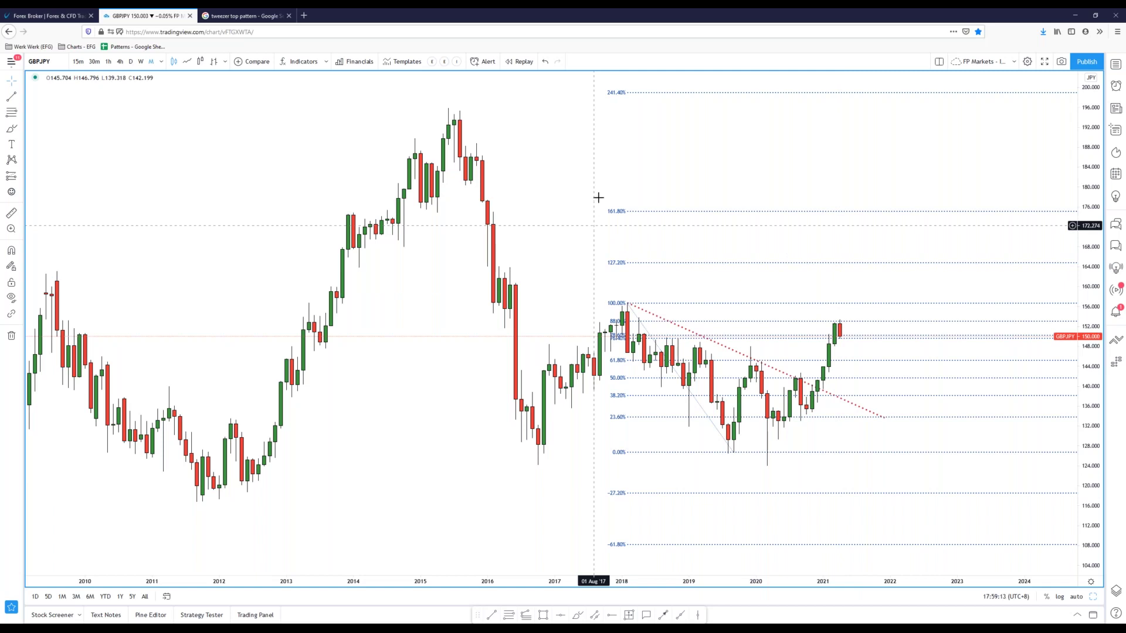
Step: Delete the Fibonacci retracement and review GBPJPY's monthly candles around the descending trend line
click(766, 344)
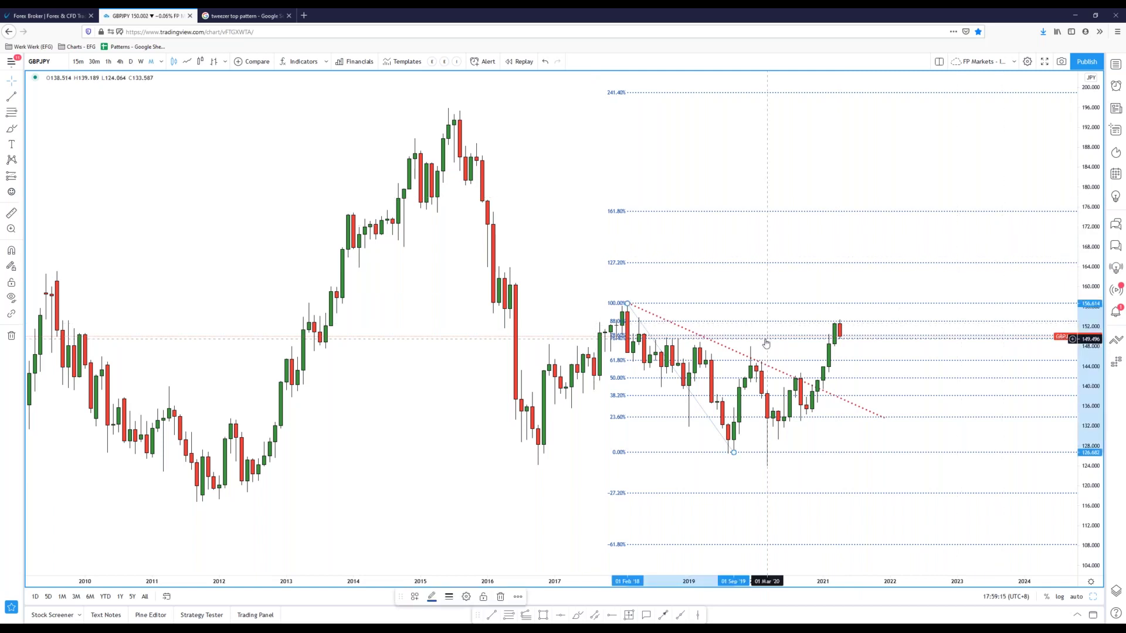
key(Delete)
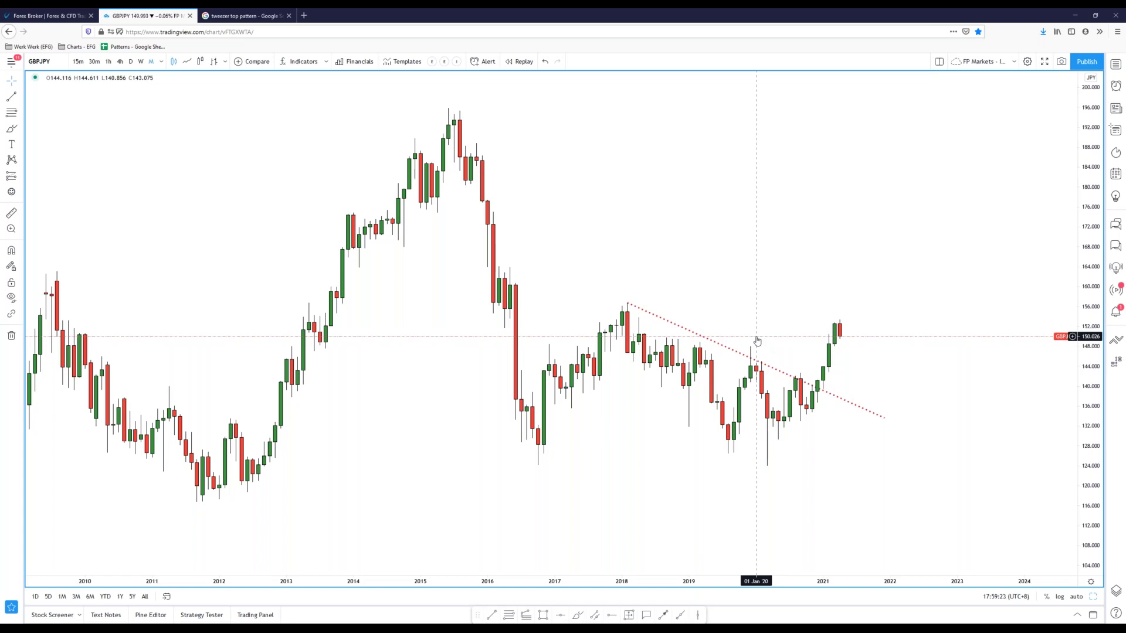
scroll(500, 337, down, 3)
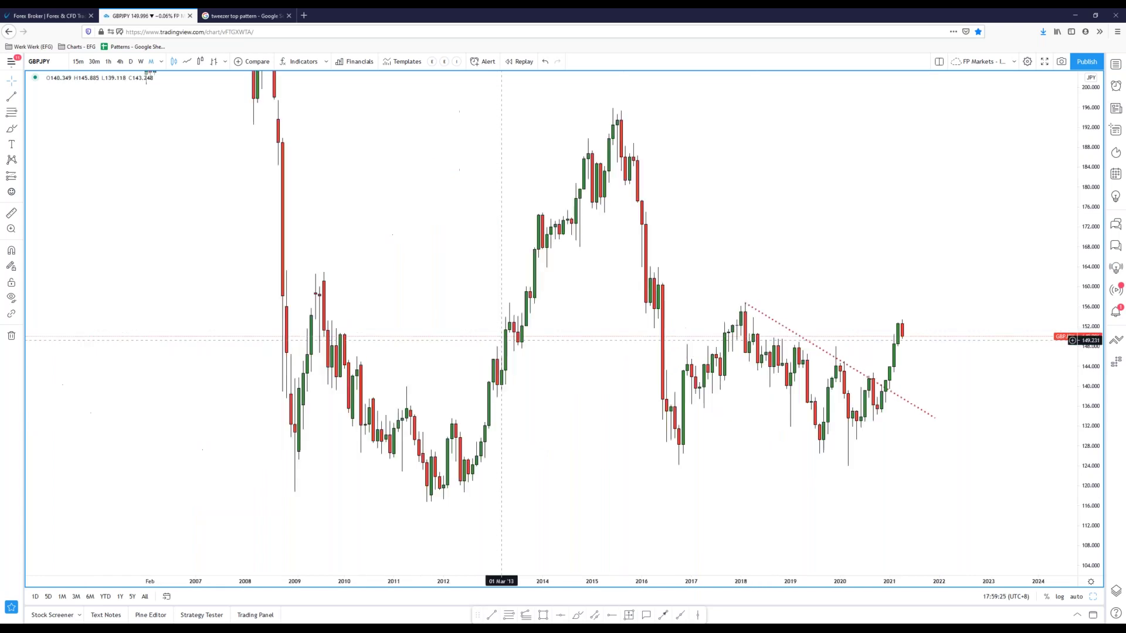
drag(566, 397, 611, 391)
scroll(573, 412, up, 2)
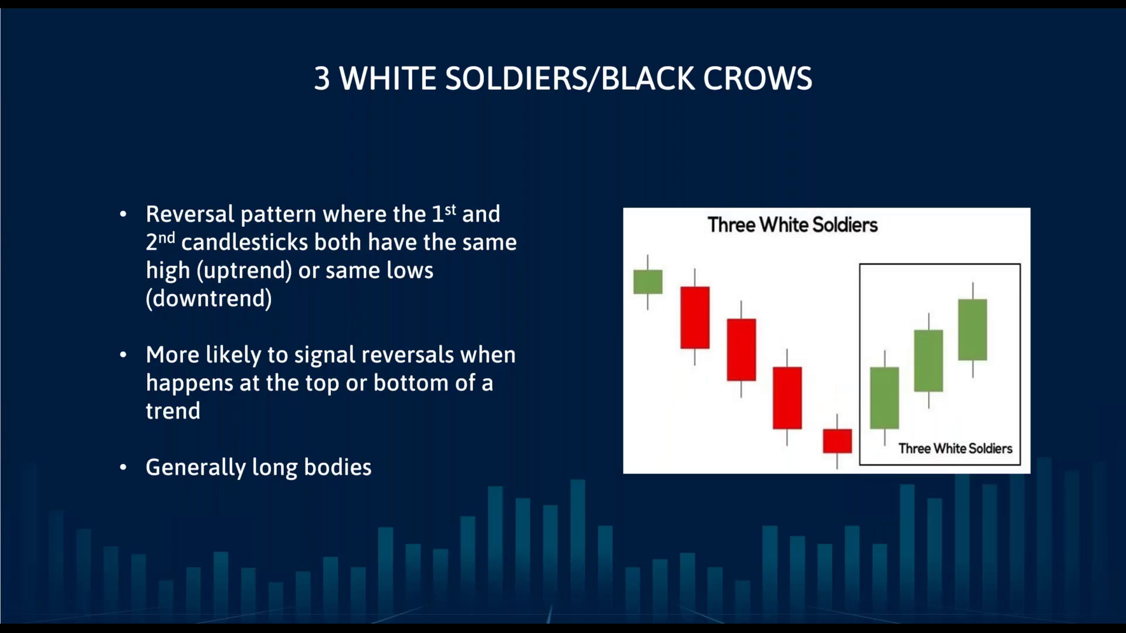
key(Right)
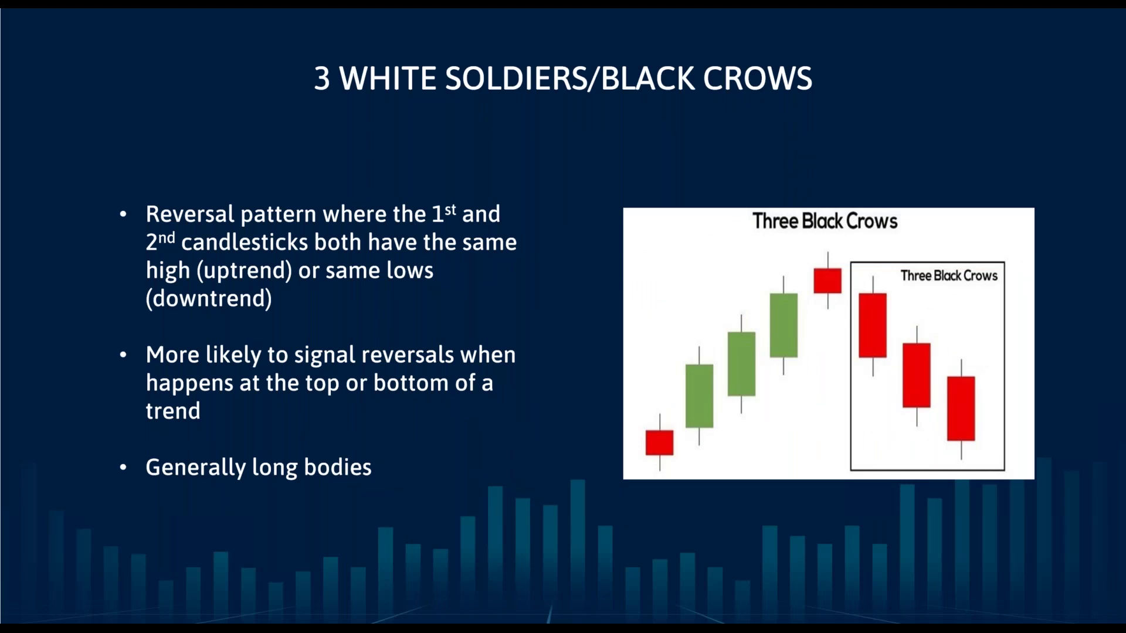
key(Right)
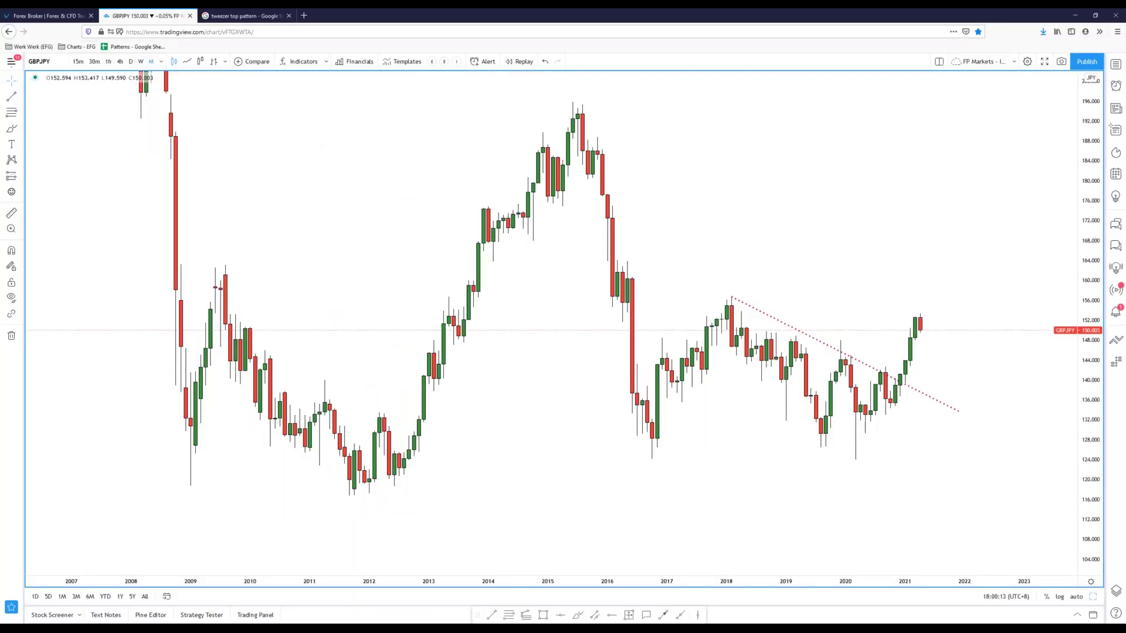
Step: Switch to the FP Markets website, open its Webinars page and look over the list of upcoming webinars
click(50, 11)
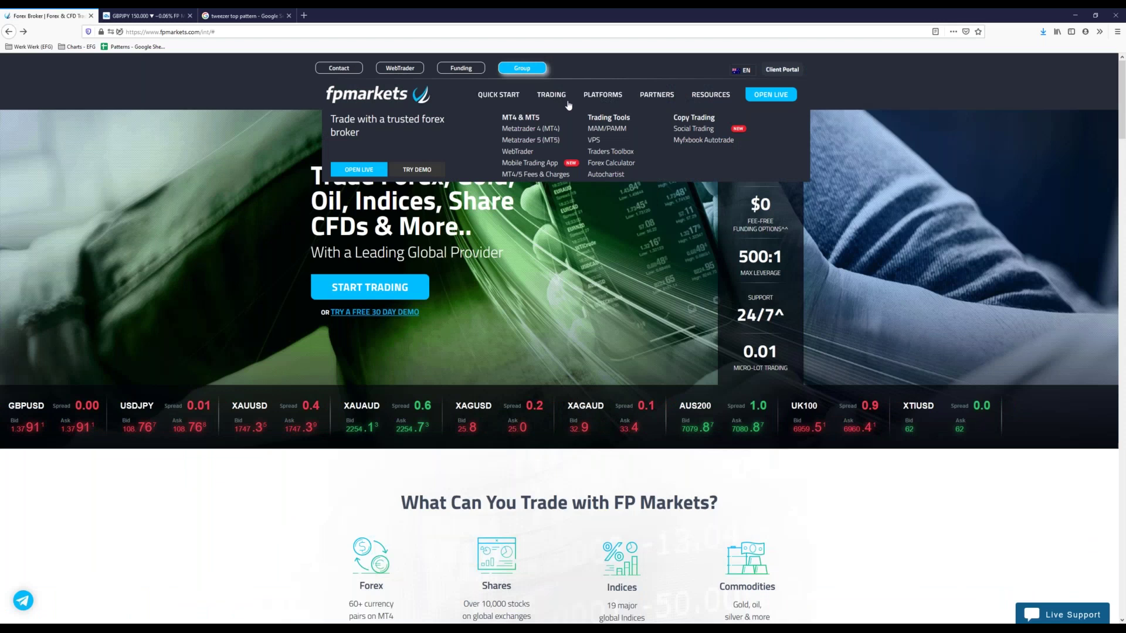
mouse_move(541, 89)
mouse_move(697, 99)
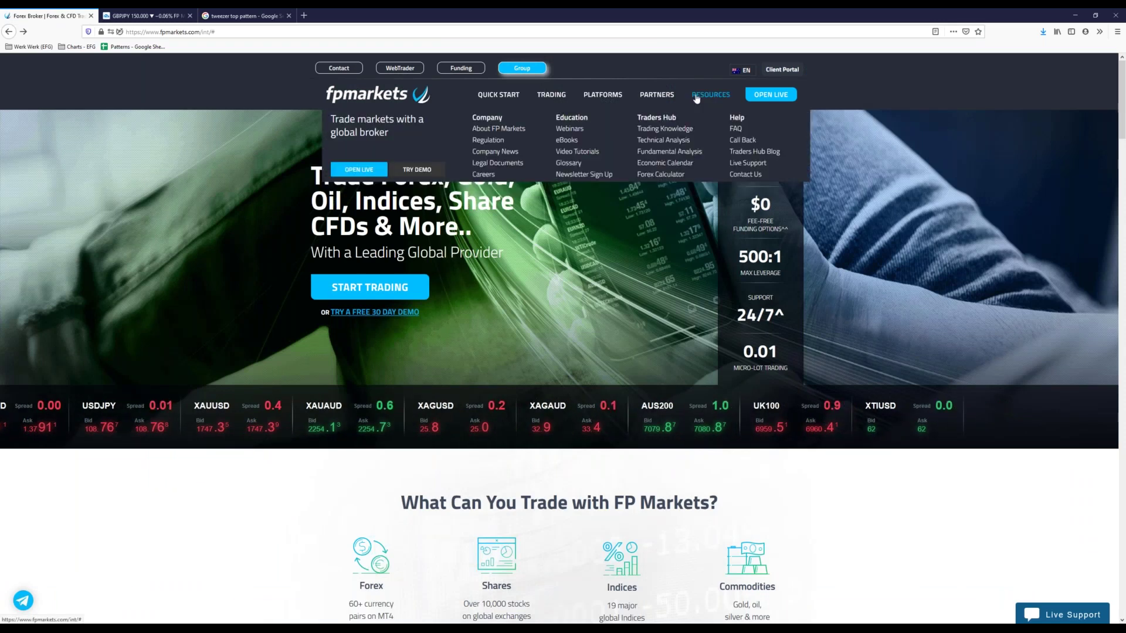
click(569, 135)
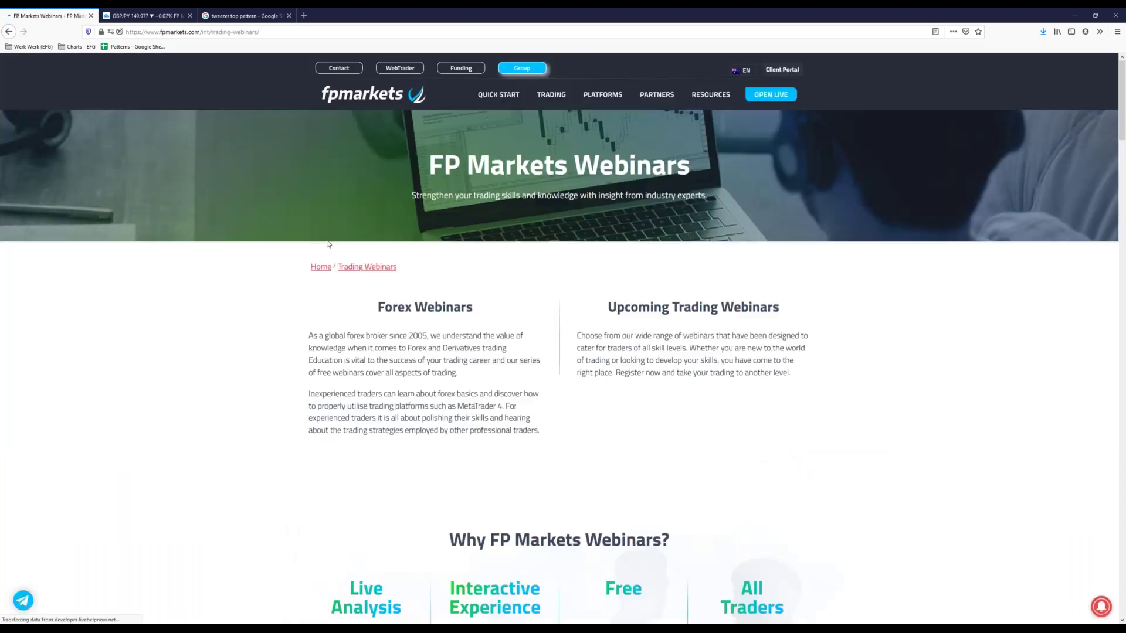
scroll(523, 287, down, 8)
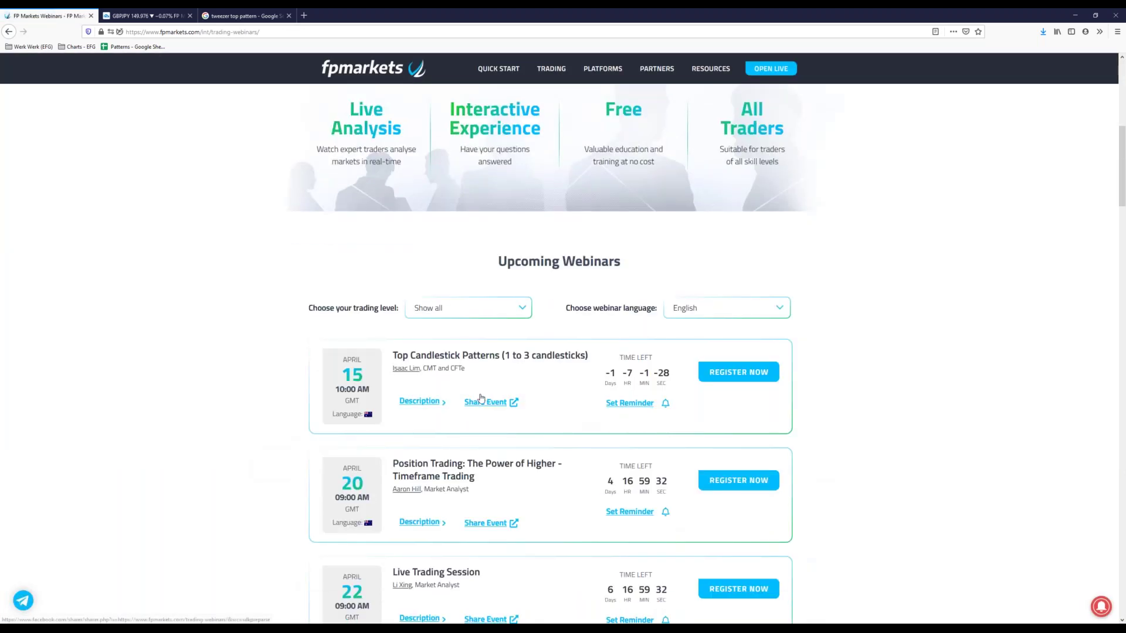
scroll(481, 399, down, 3)
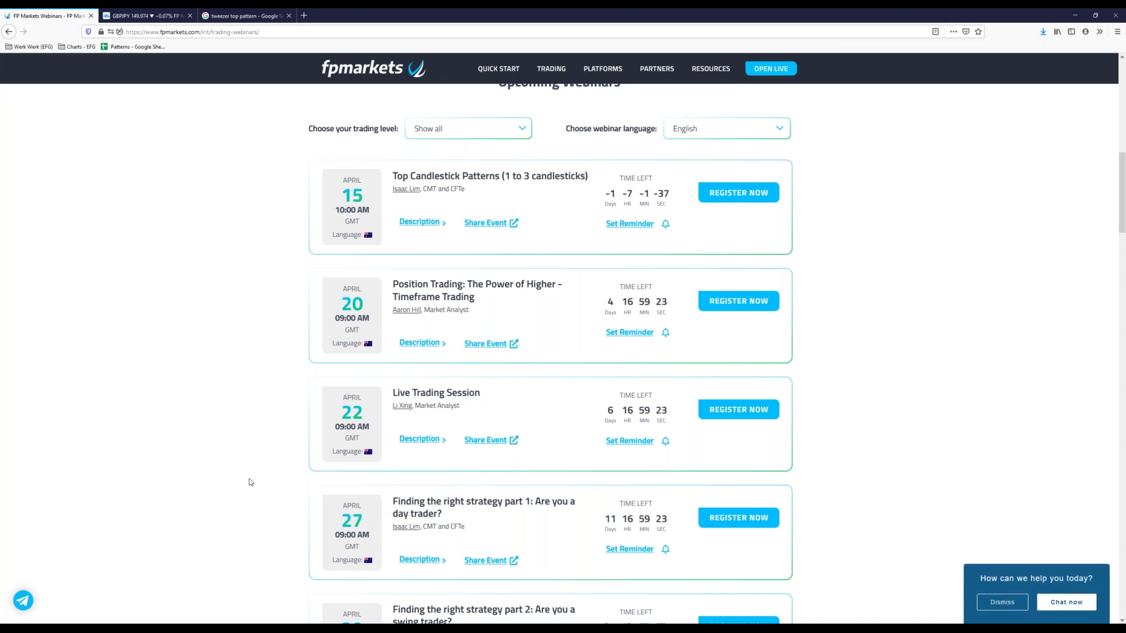
scroll(252, 474, up, 6)
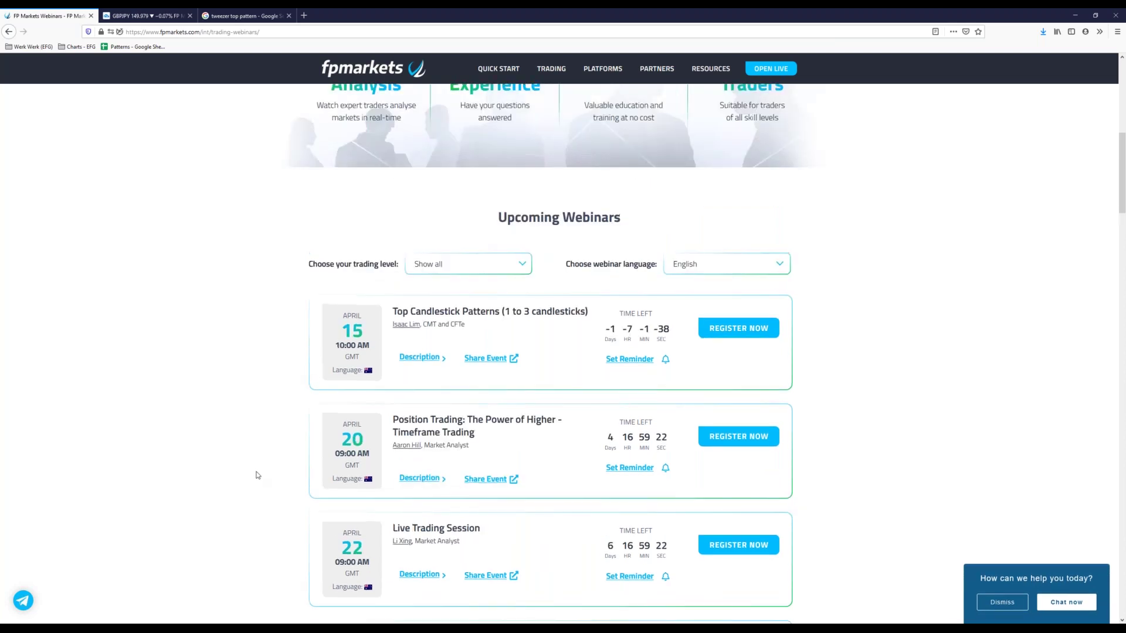